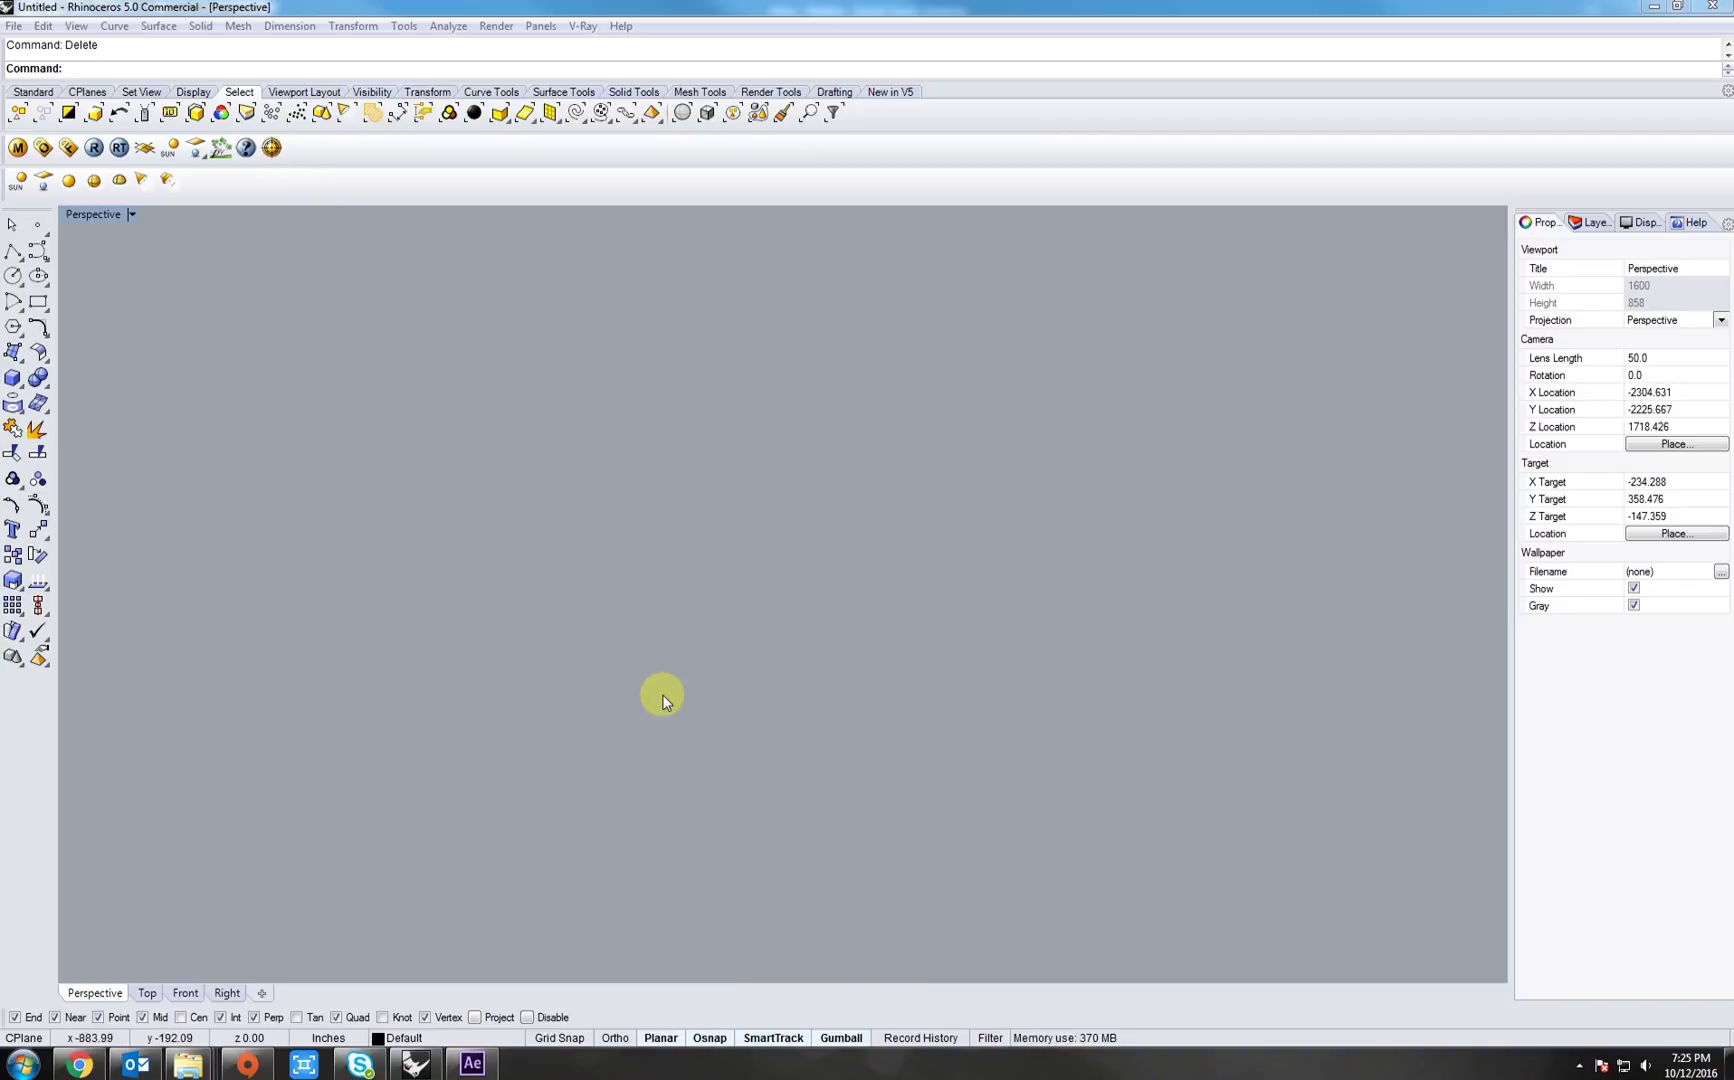
- Draw a six-point S-shaped control-point curve in the Perspective view
click(38, 257)
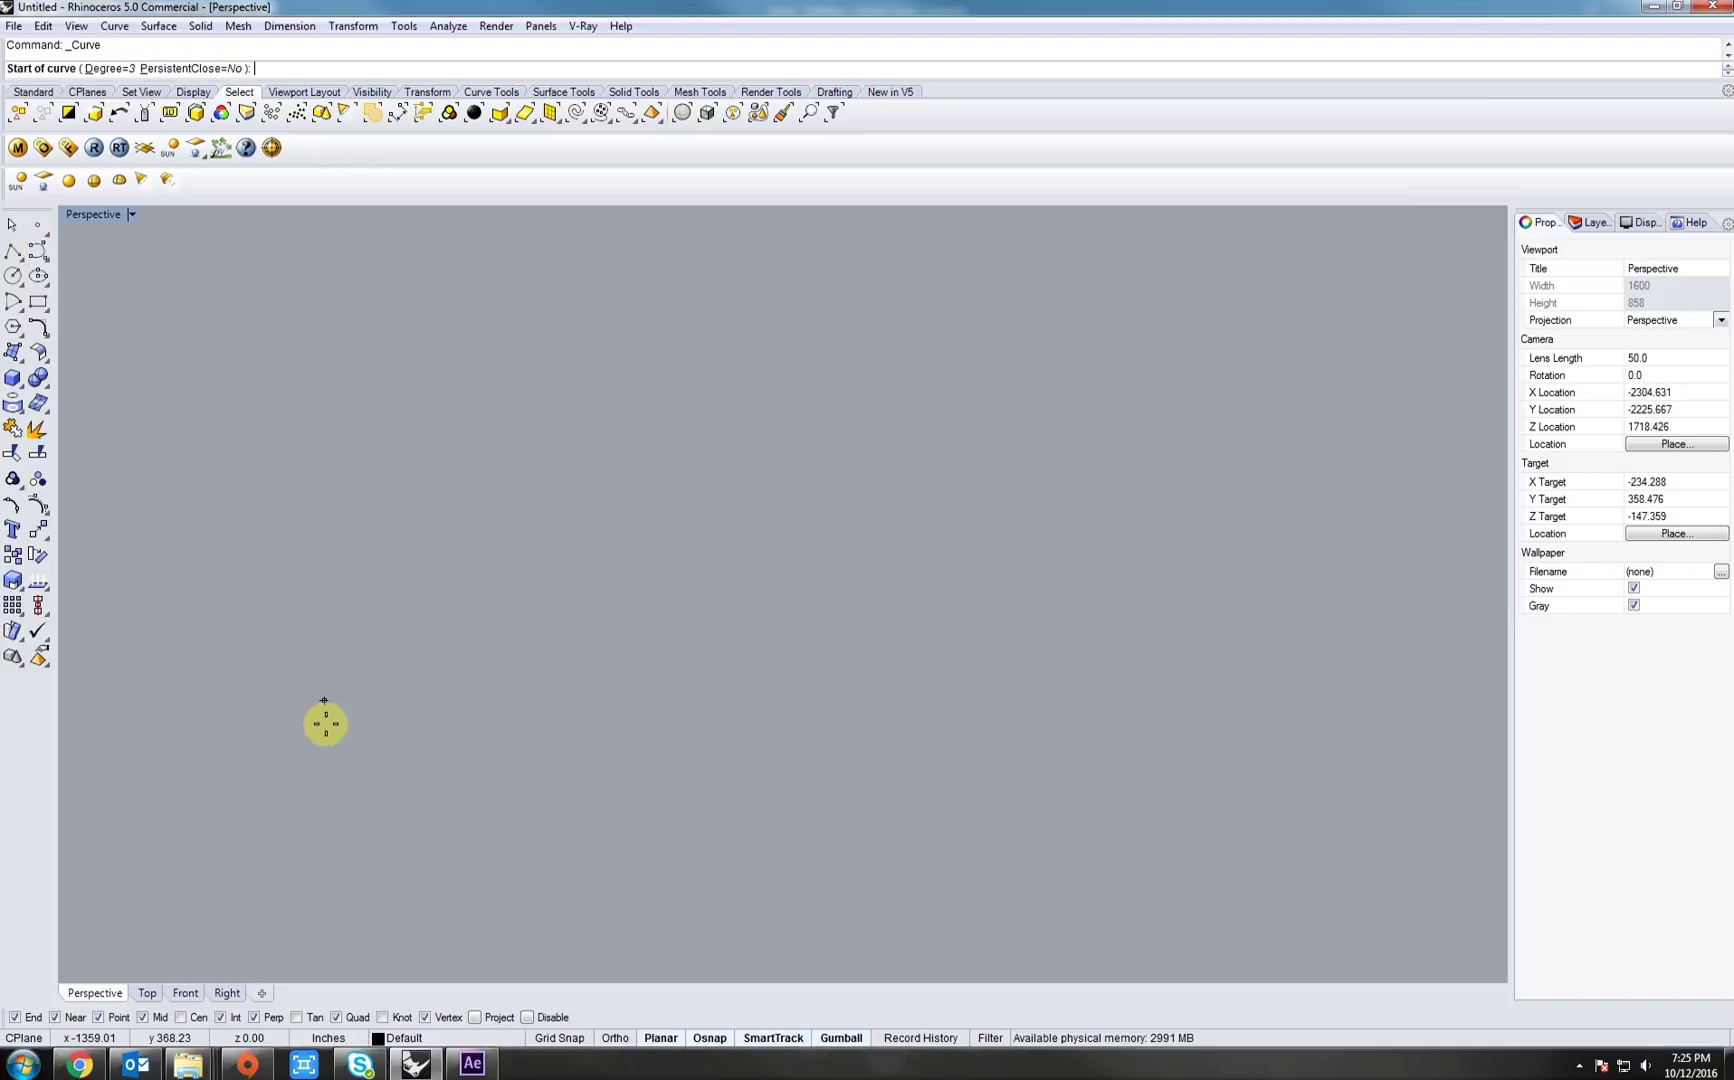
click(361, 766)
click(277, 656)
click(449, 585)
click(635, 604)
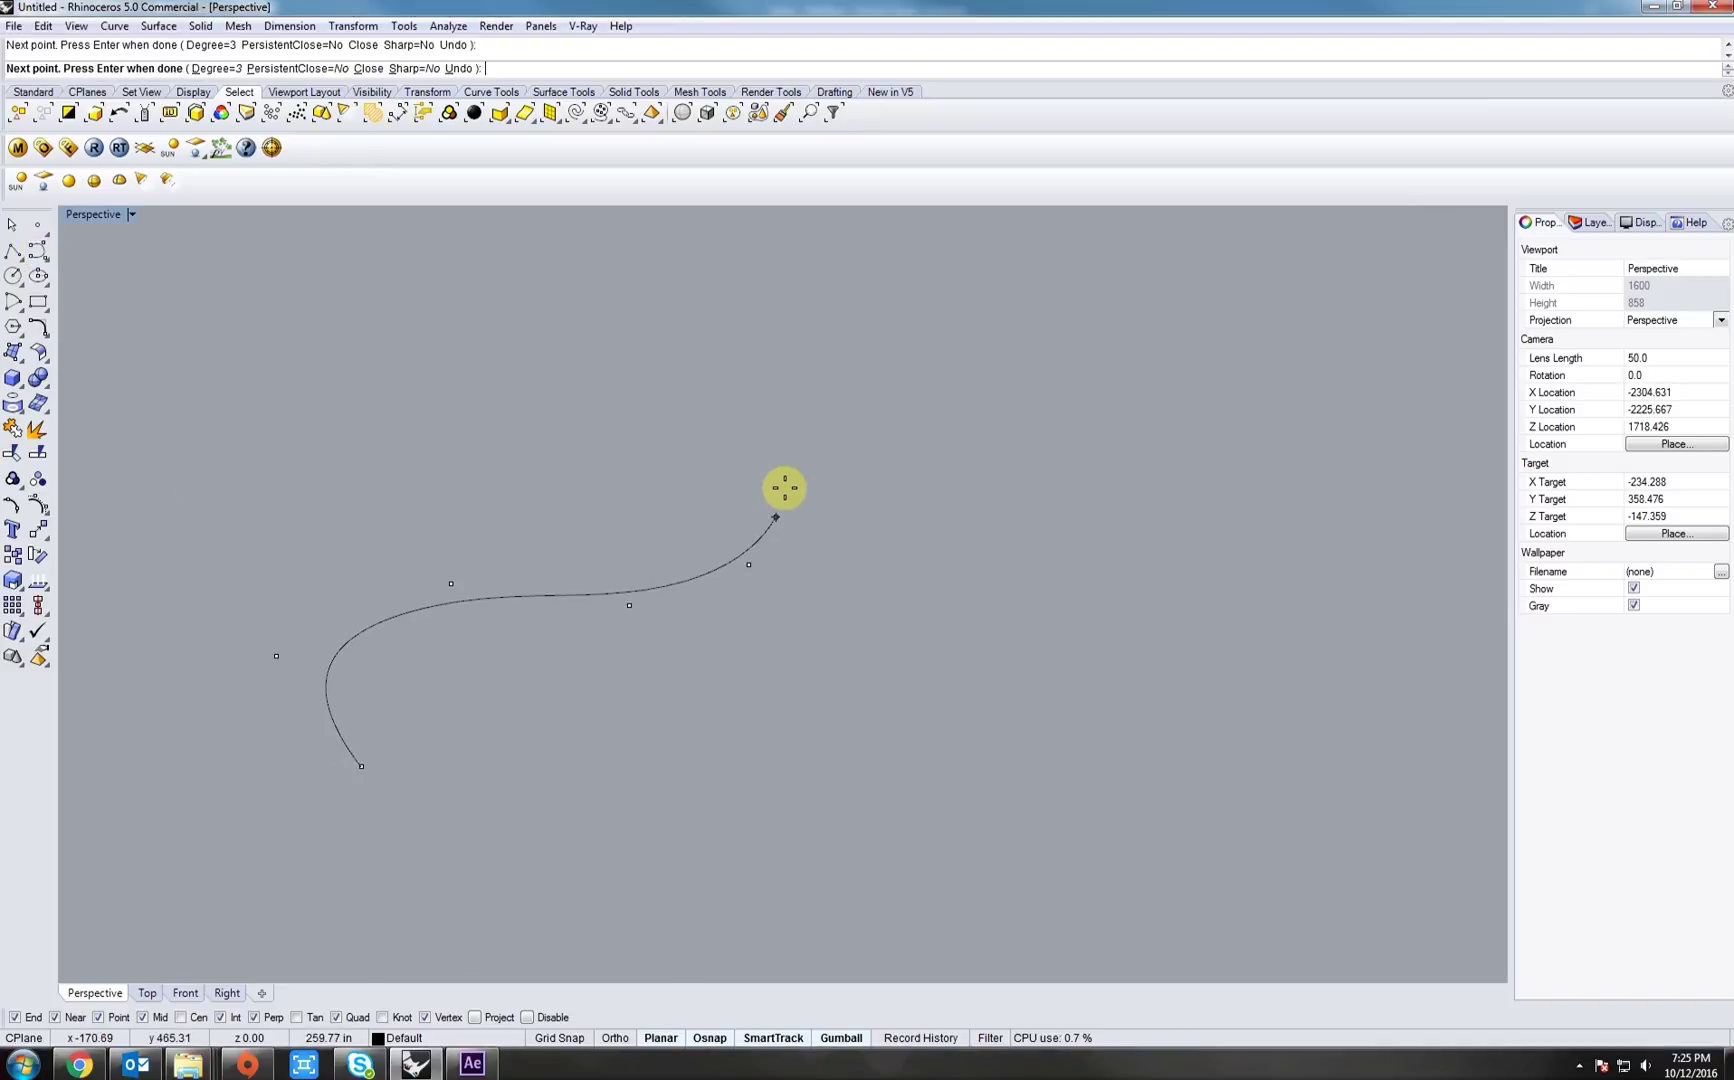
click(790, 472)
click(655, 433)
key(Return)
right_drag(677, 523, 464, 697)
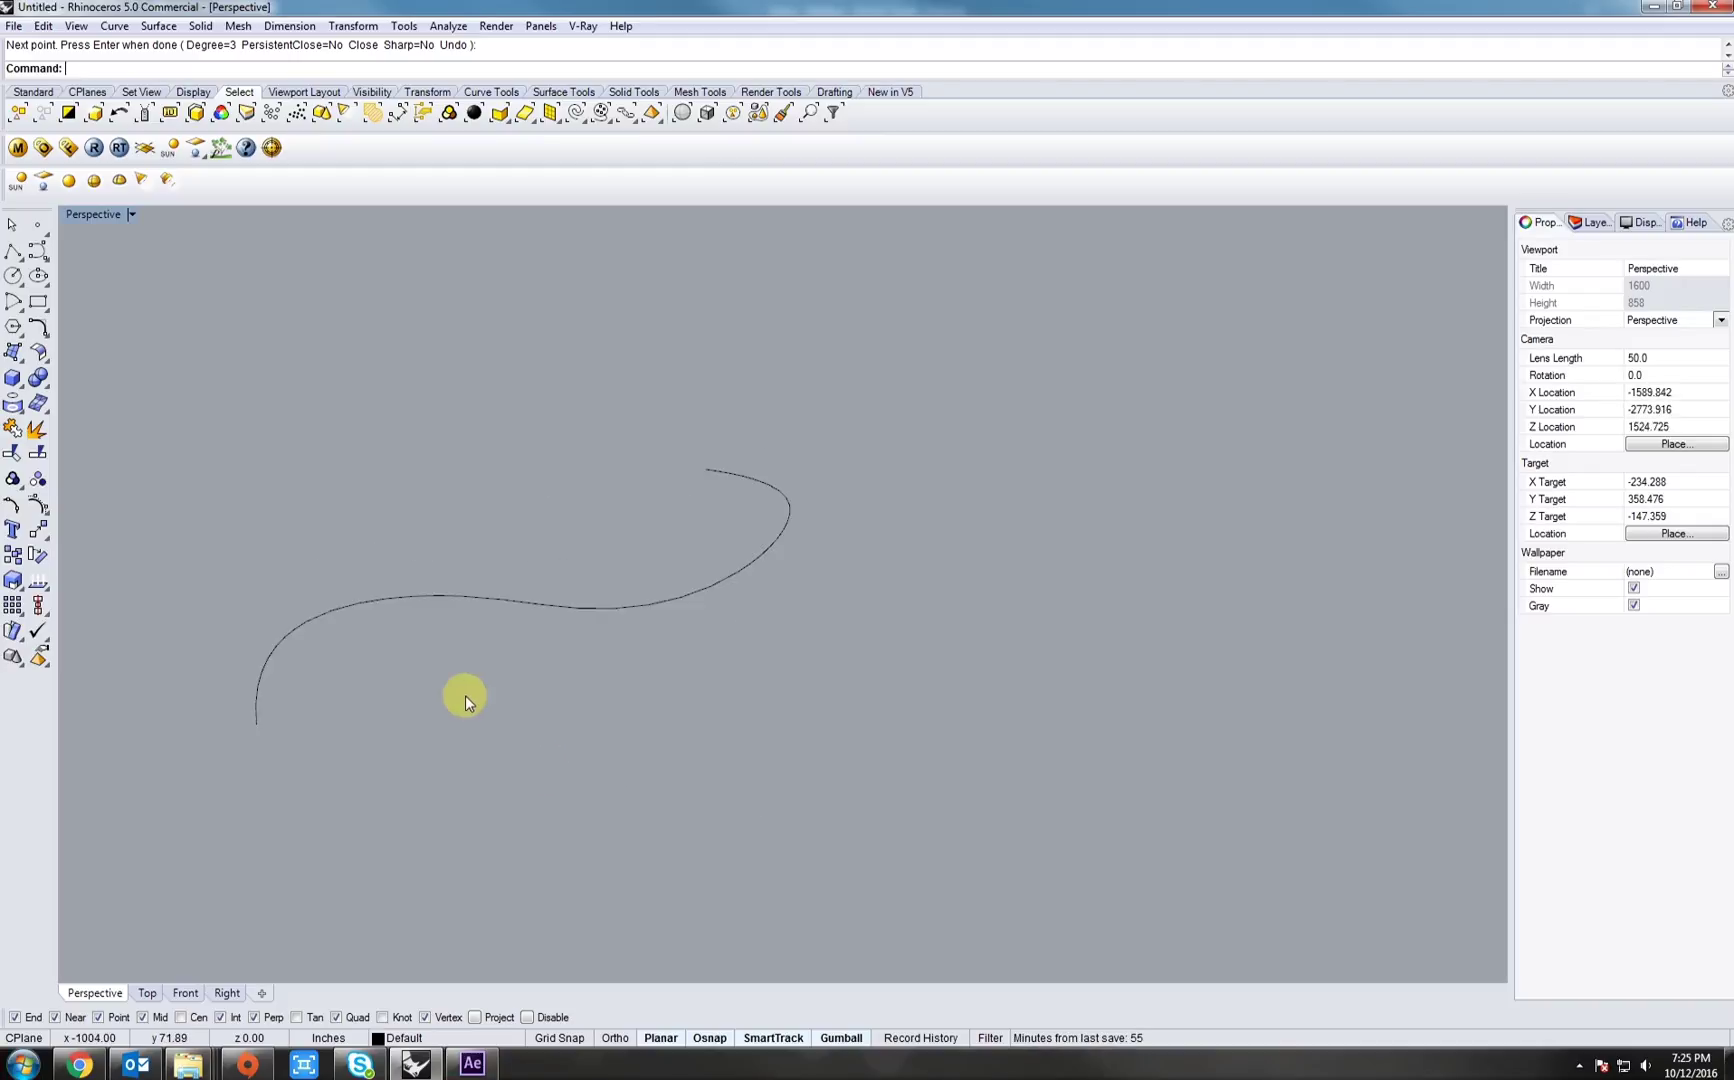
- Draw a five-vertex zigzag polyline beside the S-curve, then window-select both curves
click(13, 254)
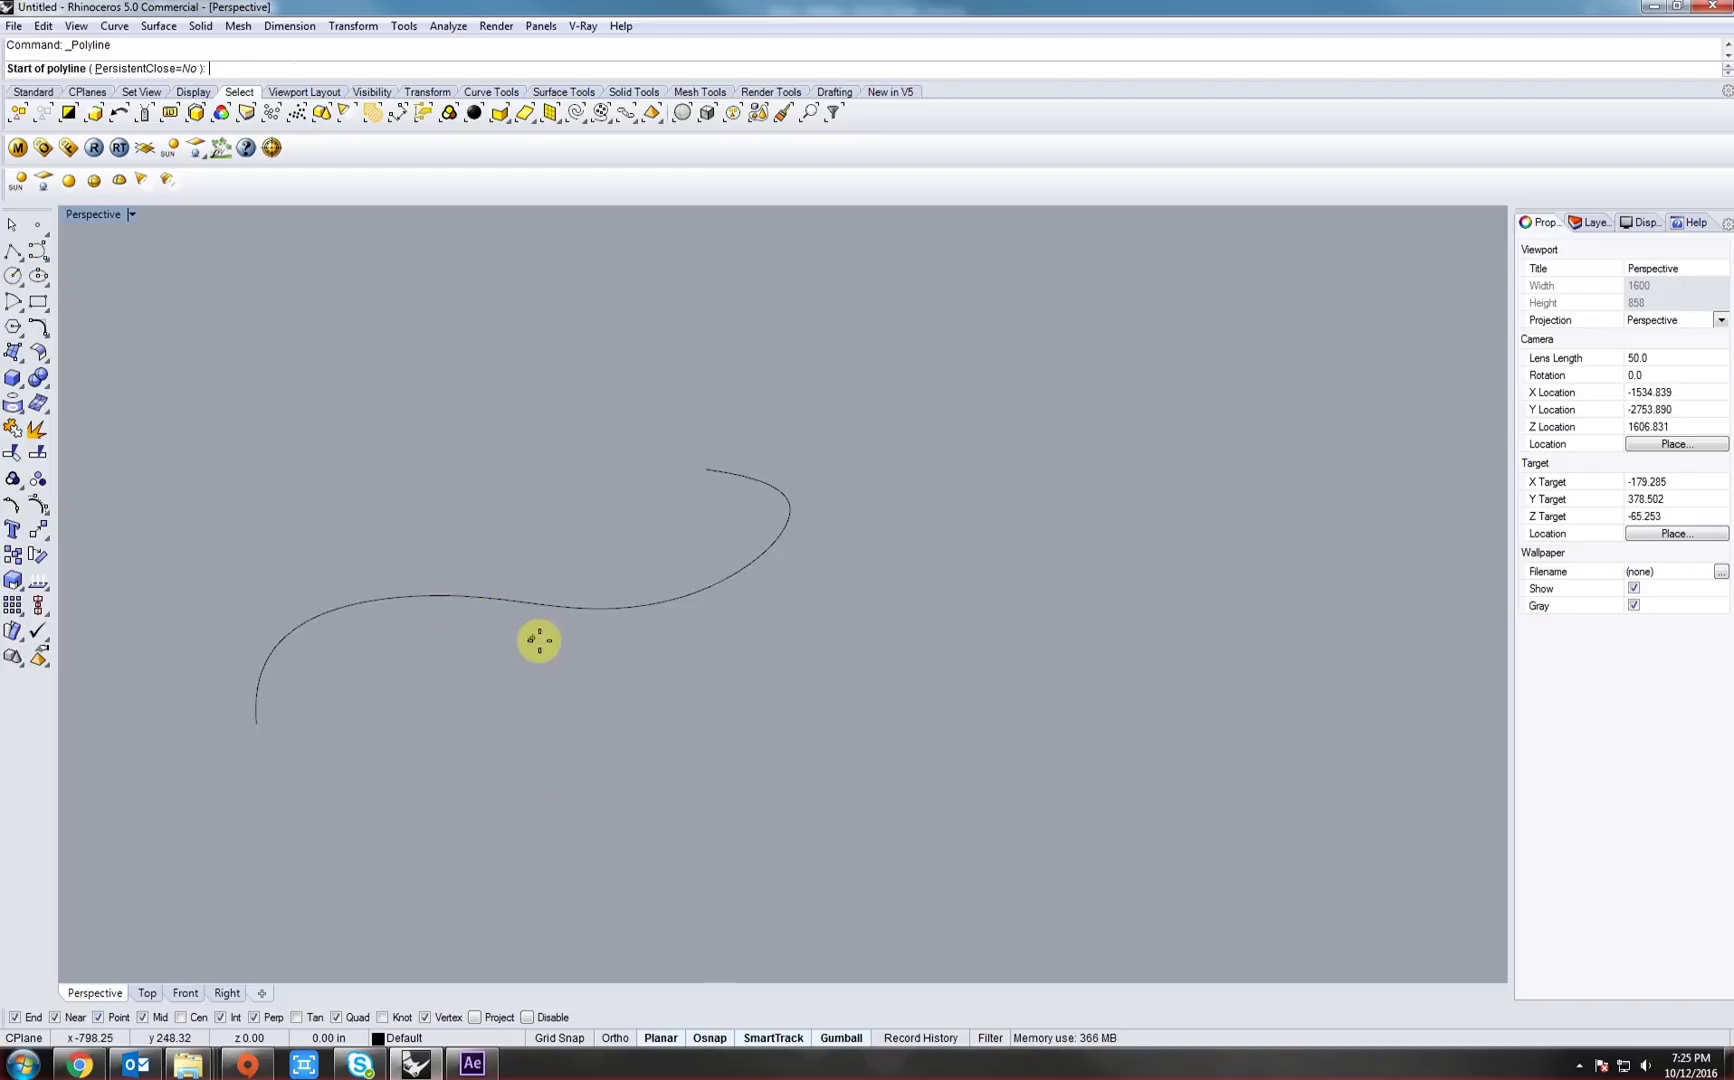
scroll(545, 638, down, 3)
click(568, 846)
click(681, 680)
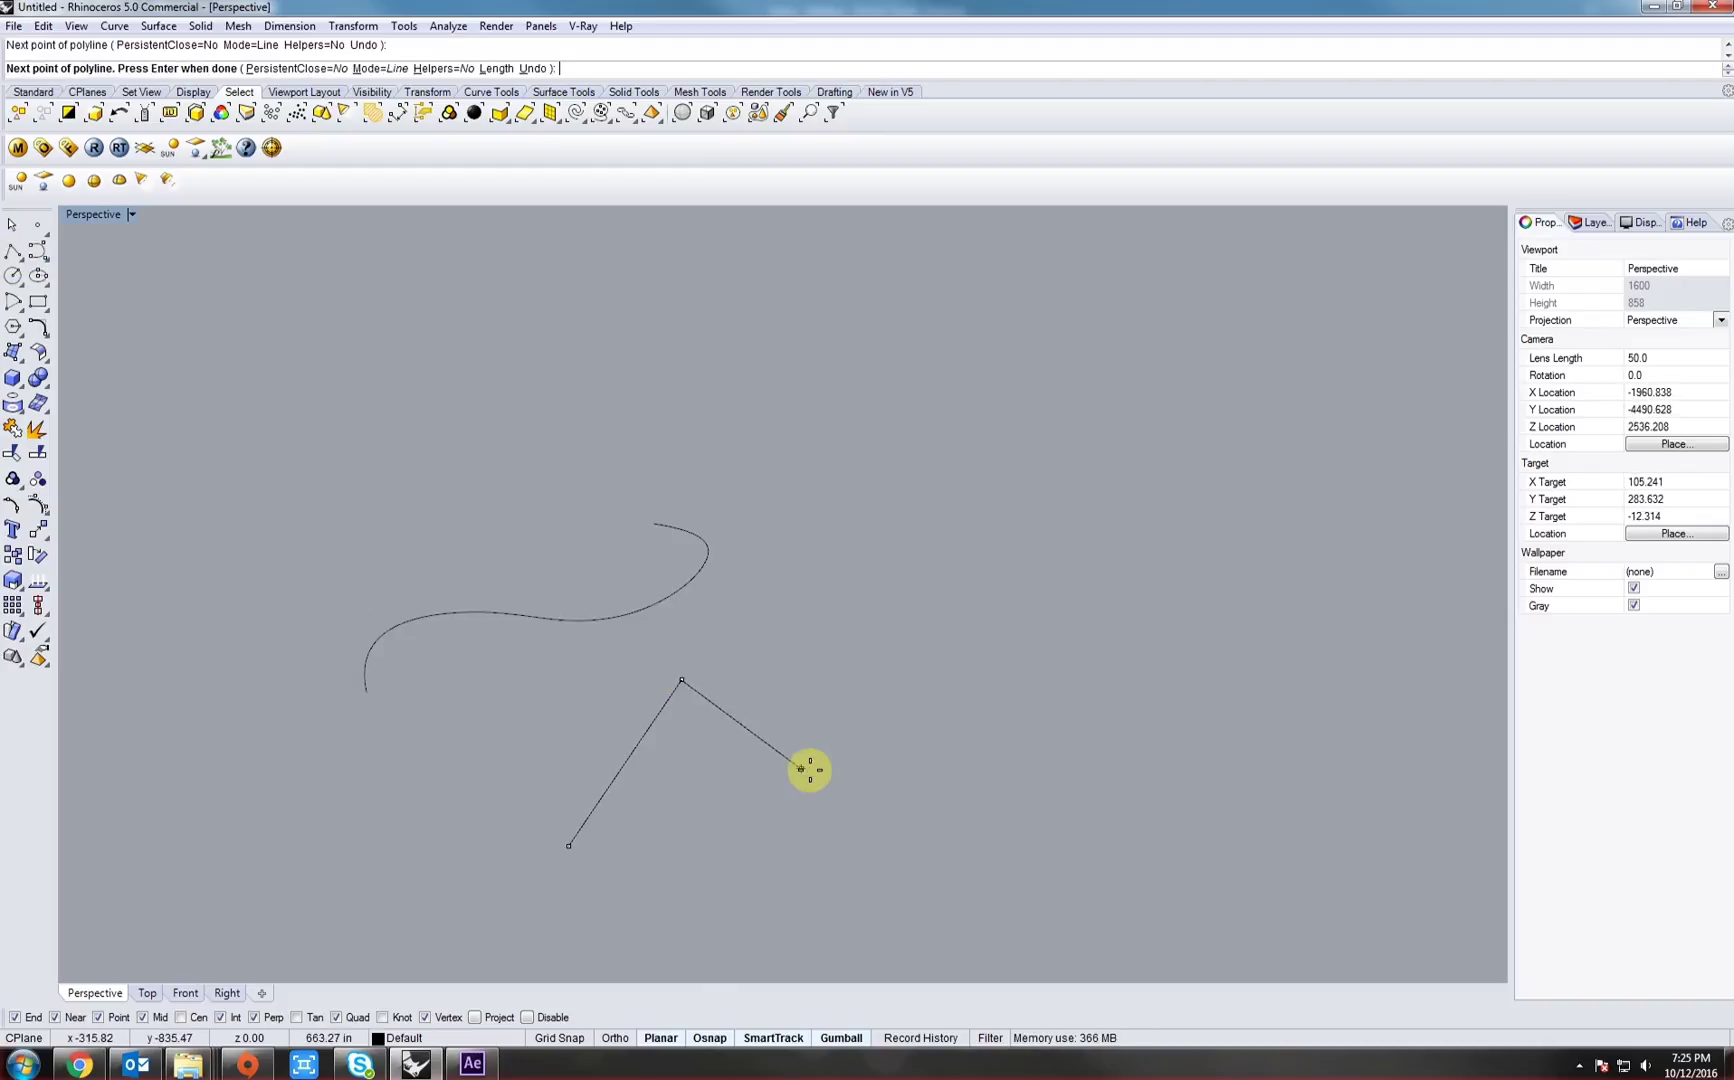
click(813, 769)
click(856, 674)
click(865, 608)
right_click(979, 612)
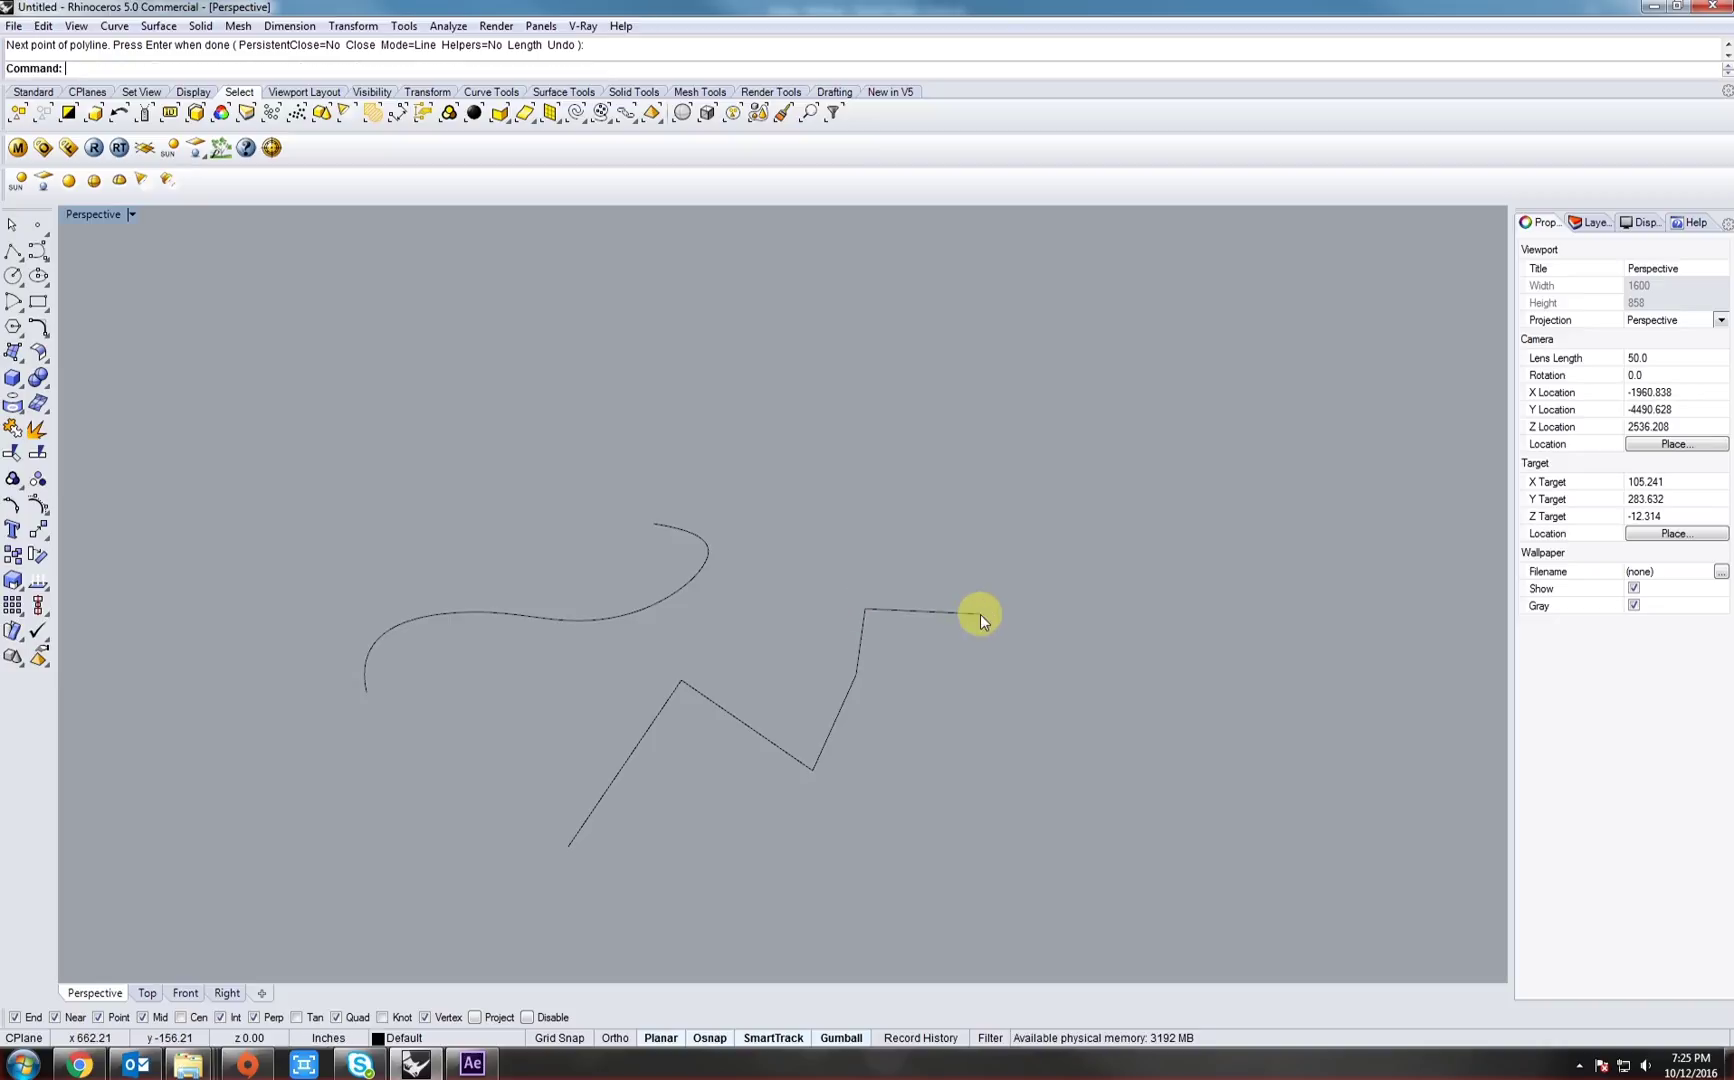
right_drag(979, 612, 818, 744)
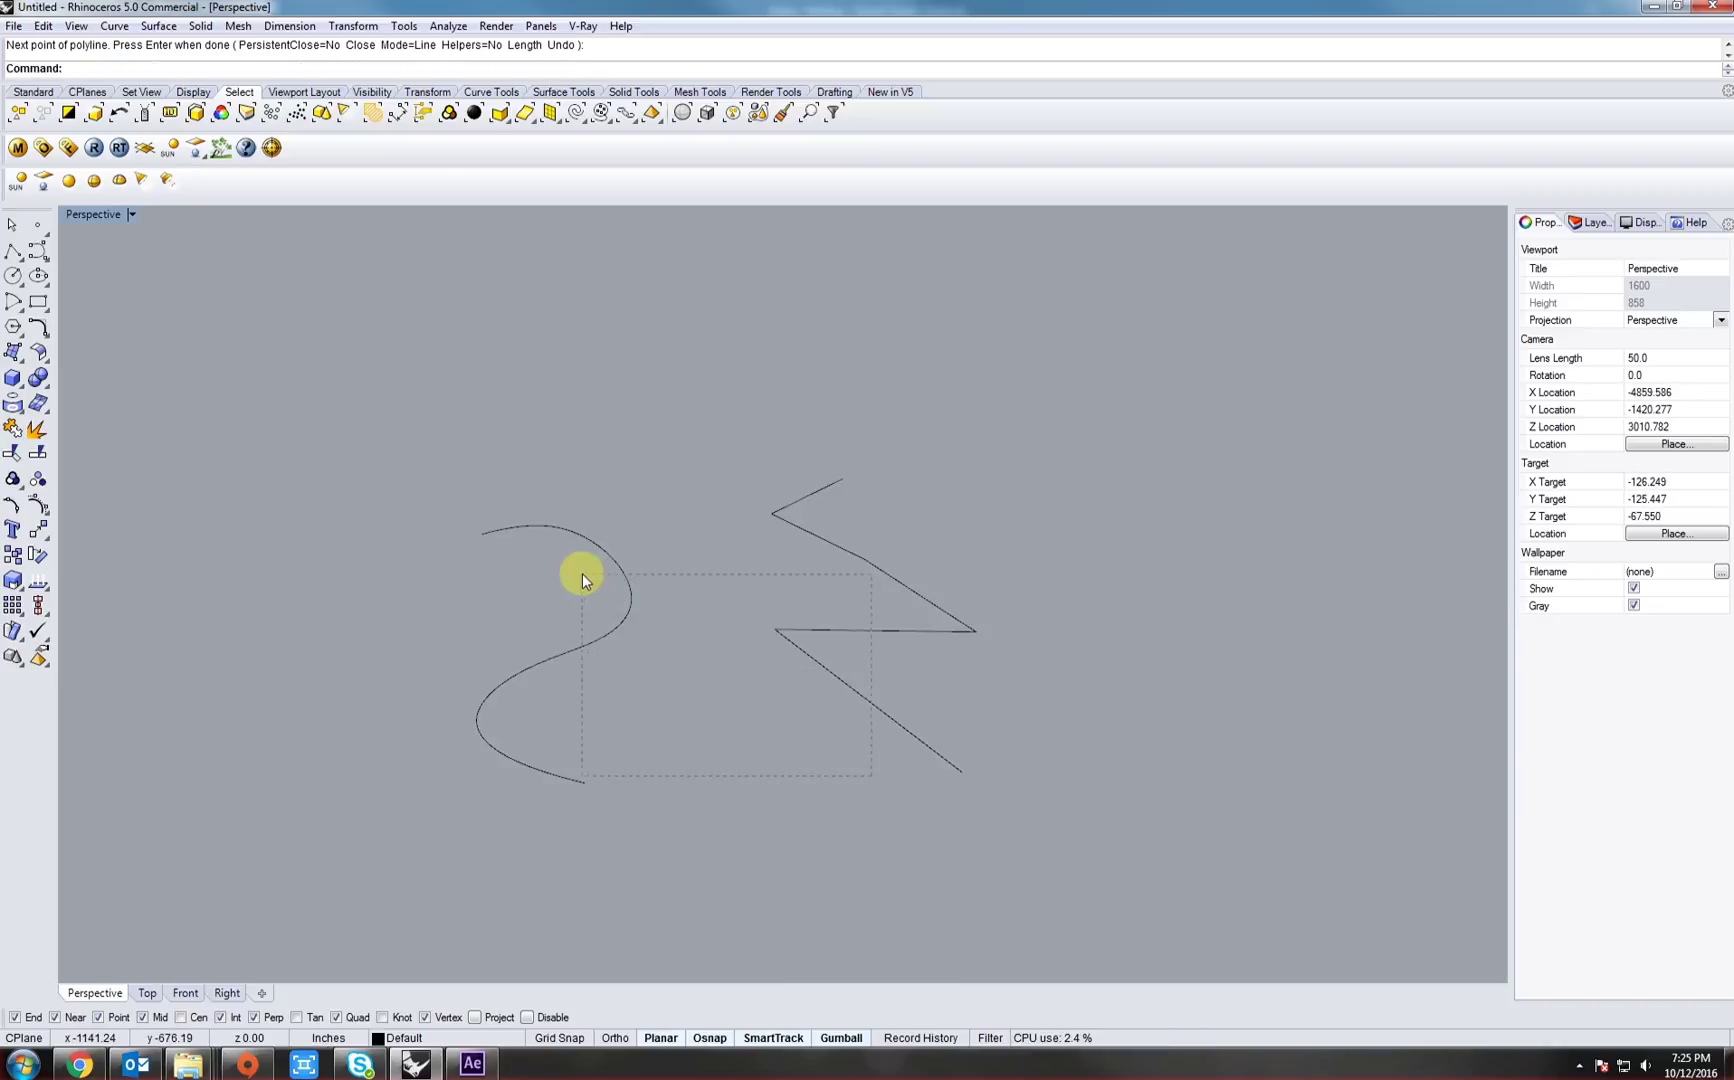
drag(583, 573, 591, 641)
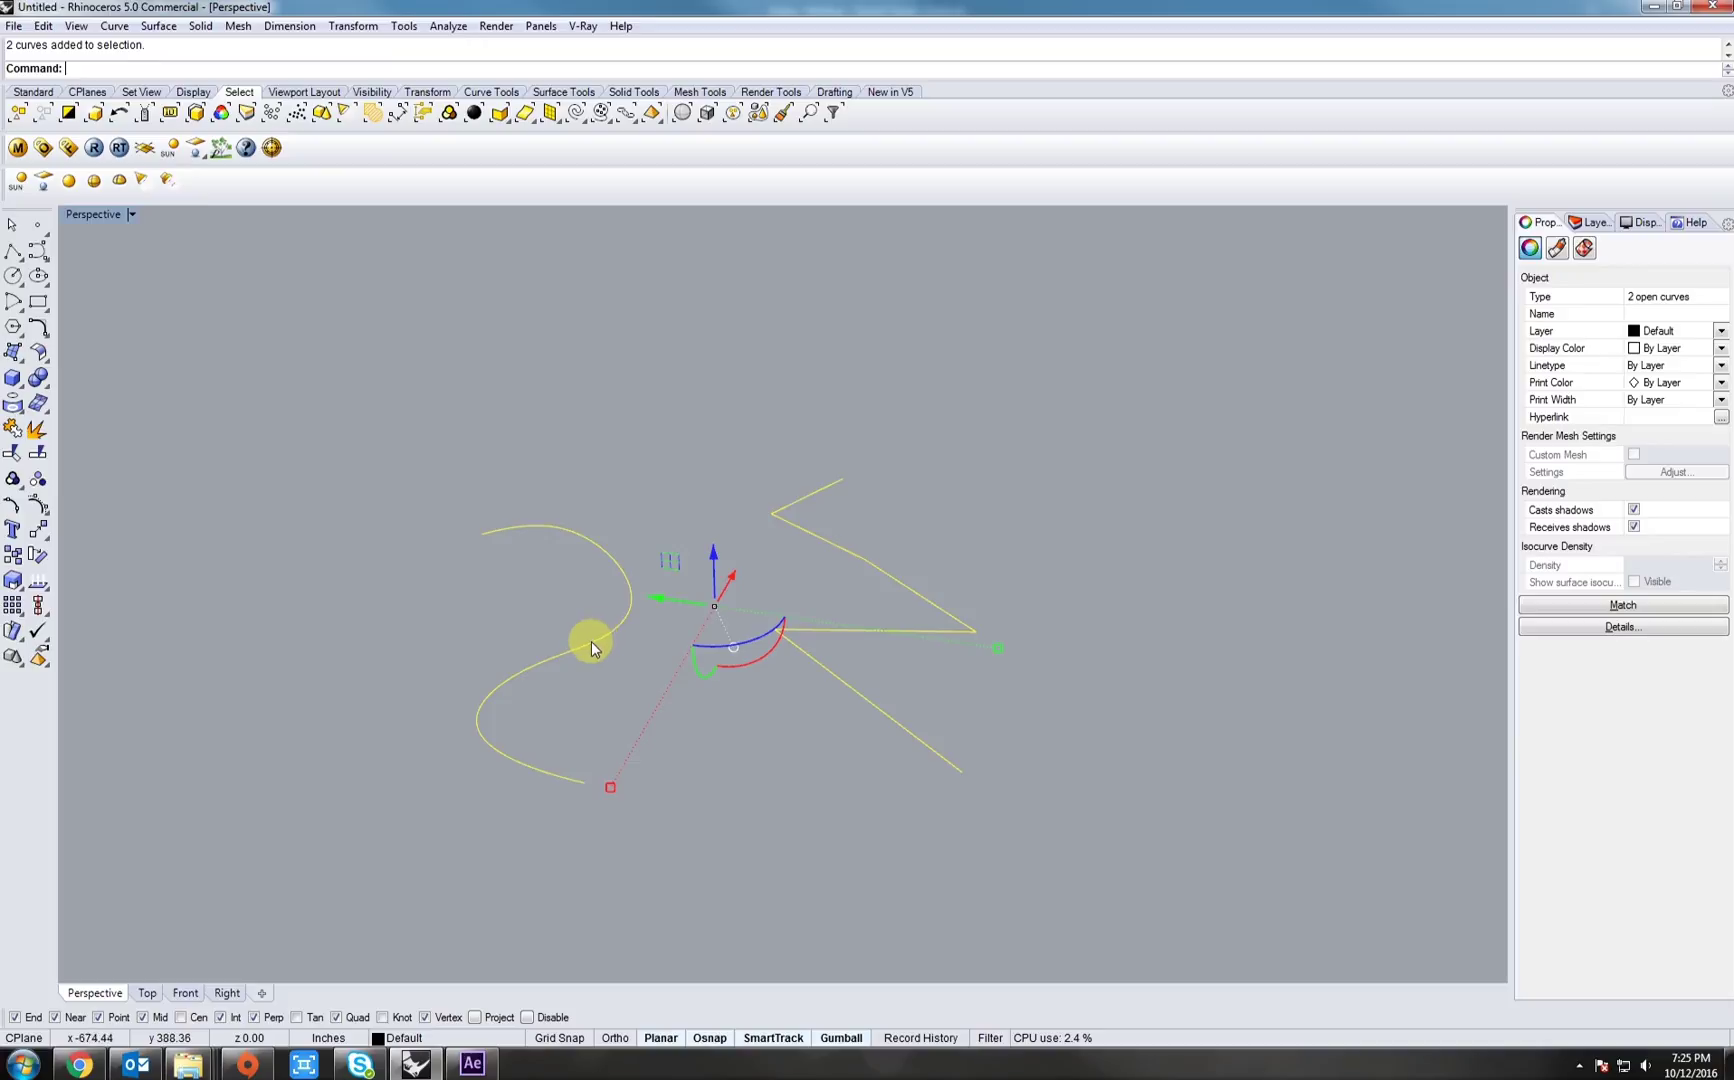
- Turn on edit points, select two groups of them and lift them upward
click(14, 510)
click(502, 615)
drag(463, 571, 615, 685)
shift+drag(766, 519, 860, 592)
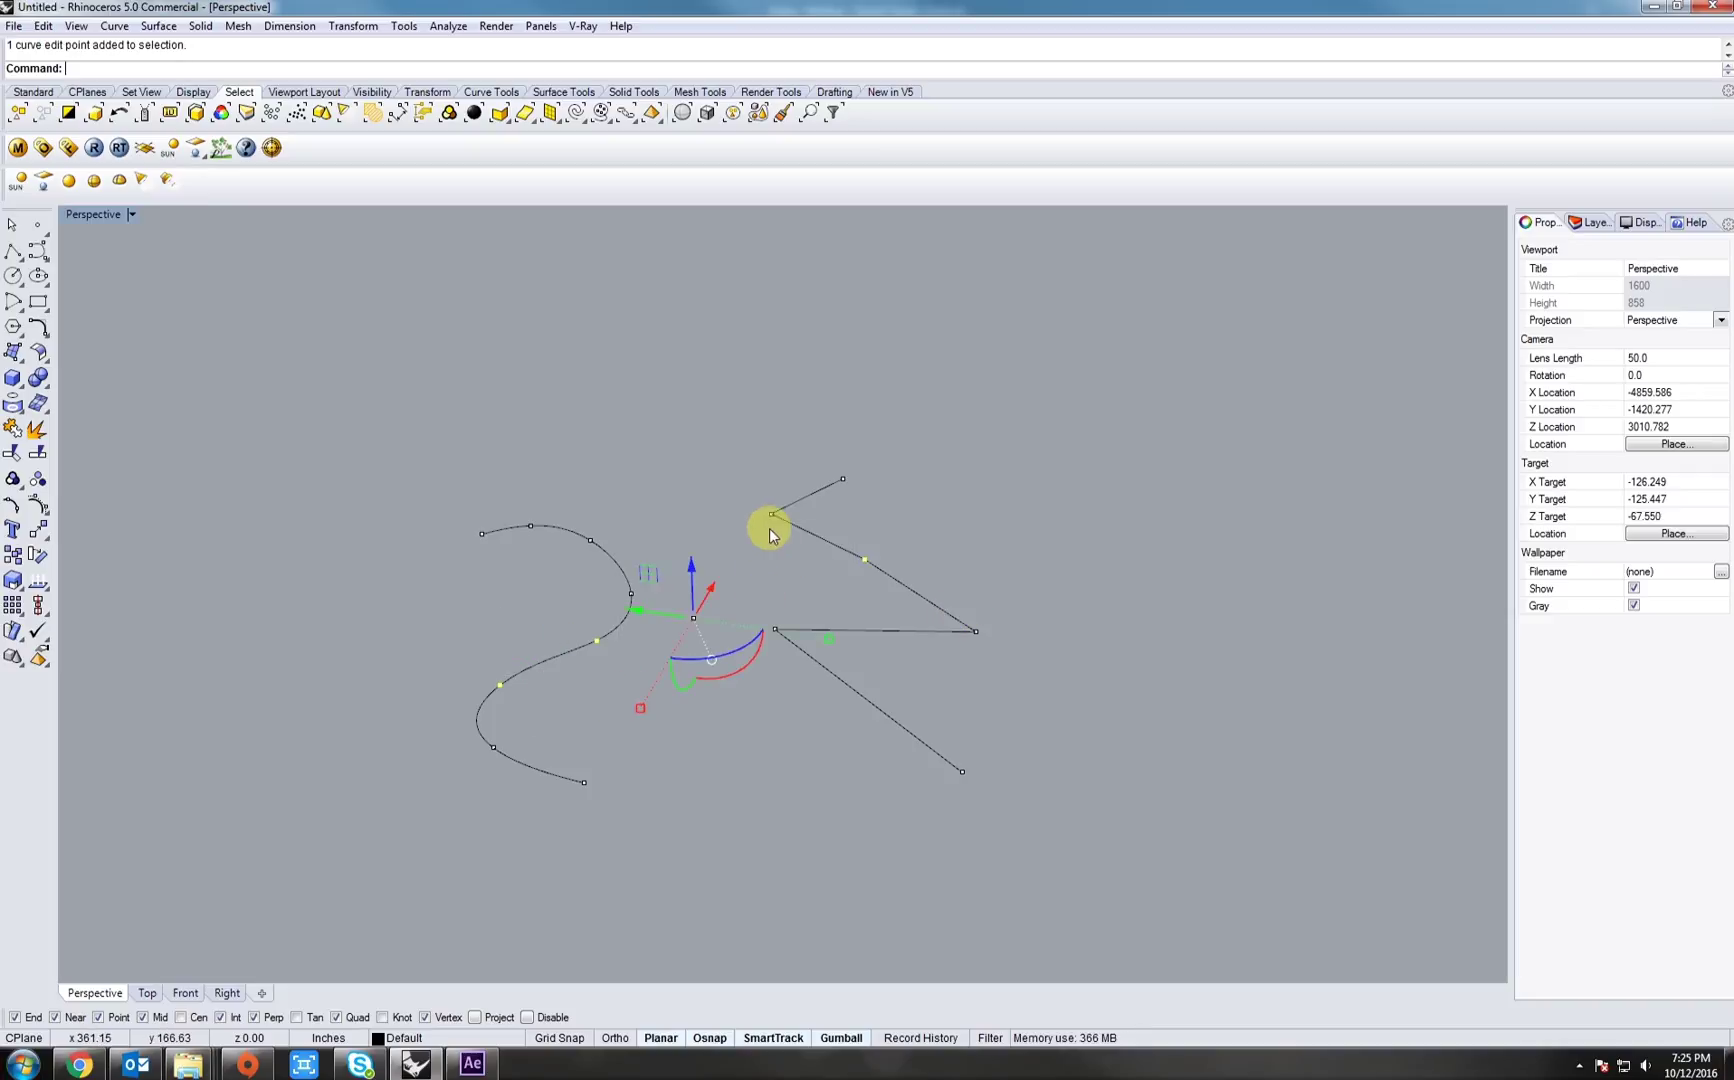
right_drag(720, 608, 850, 602)
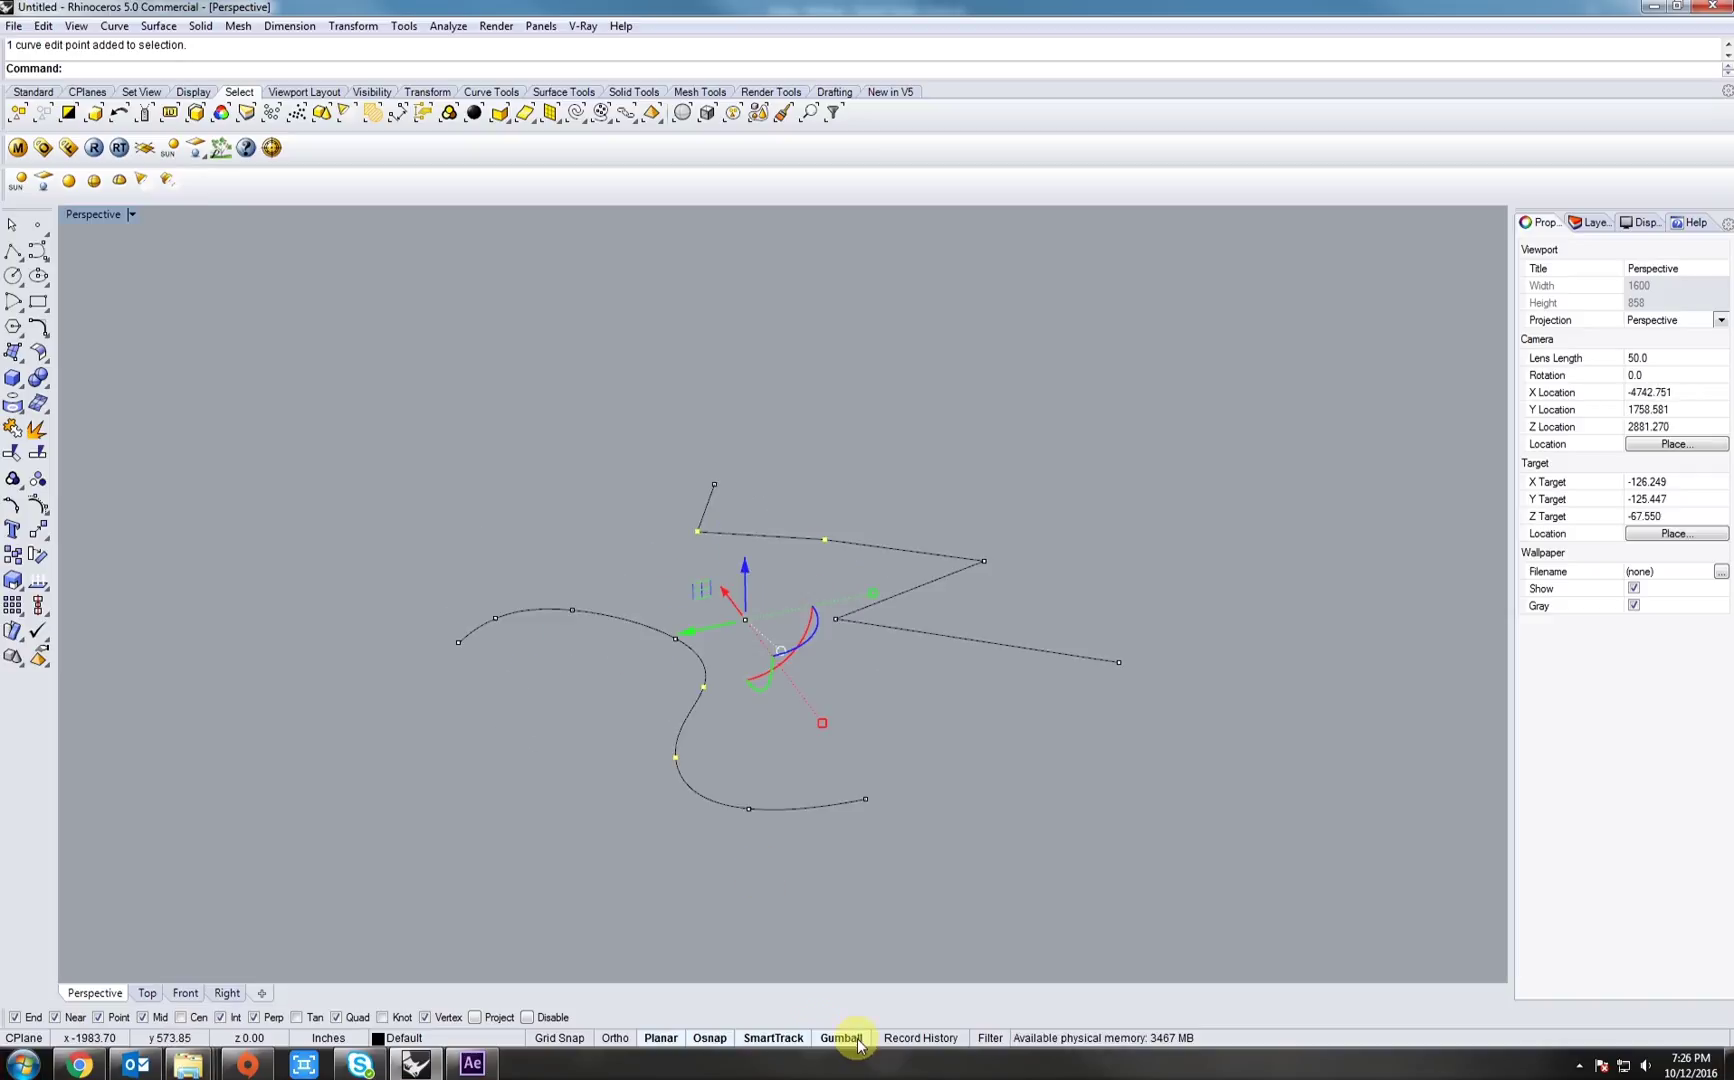
drag(743, 567, 752, 532)
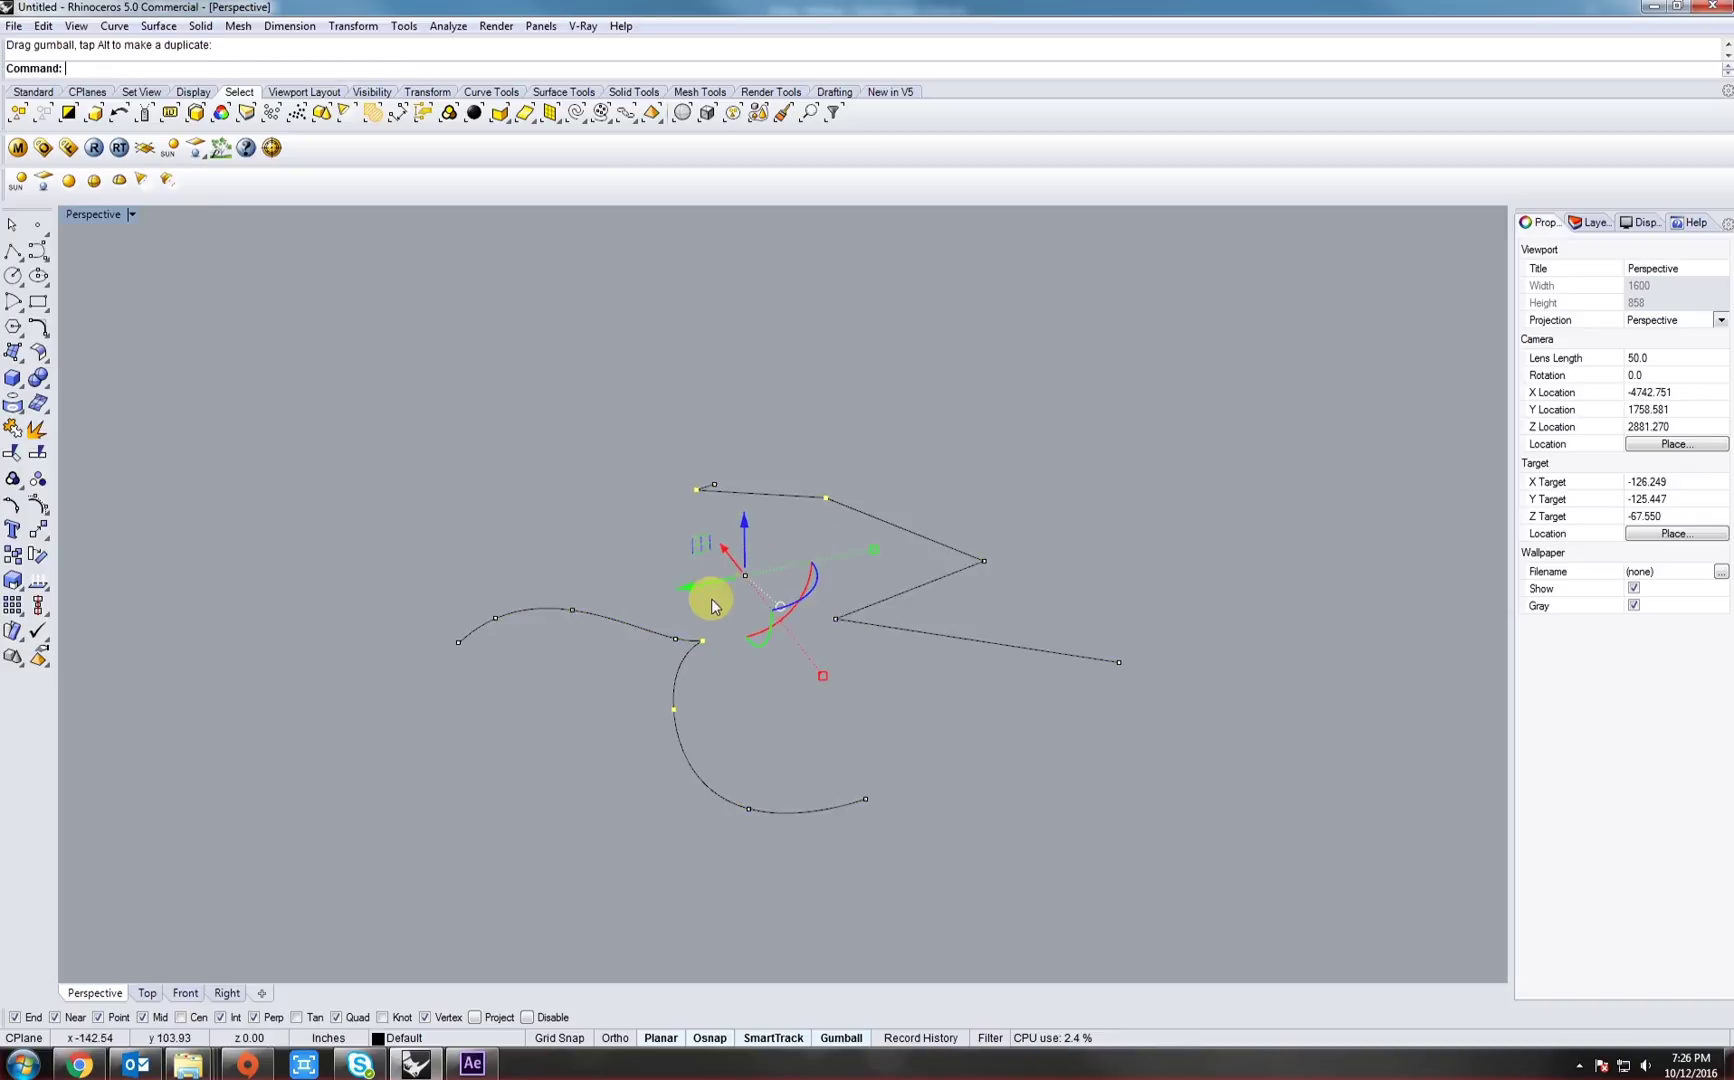
- Raise a single zigzag edit point higher, then hide the edit points
click(560, 615)
drag(566, 555, 592, 522)
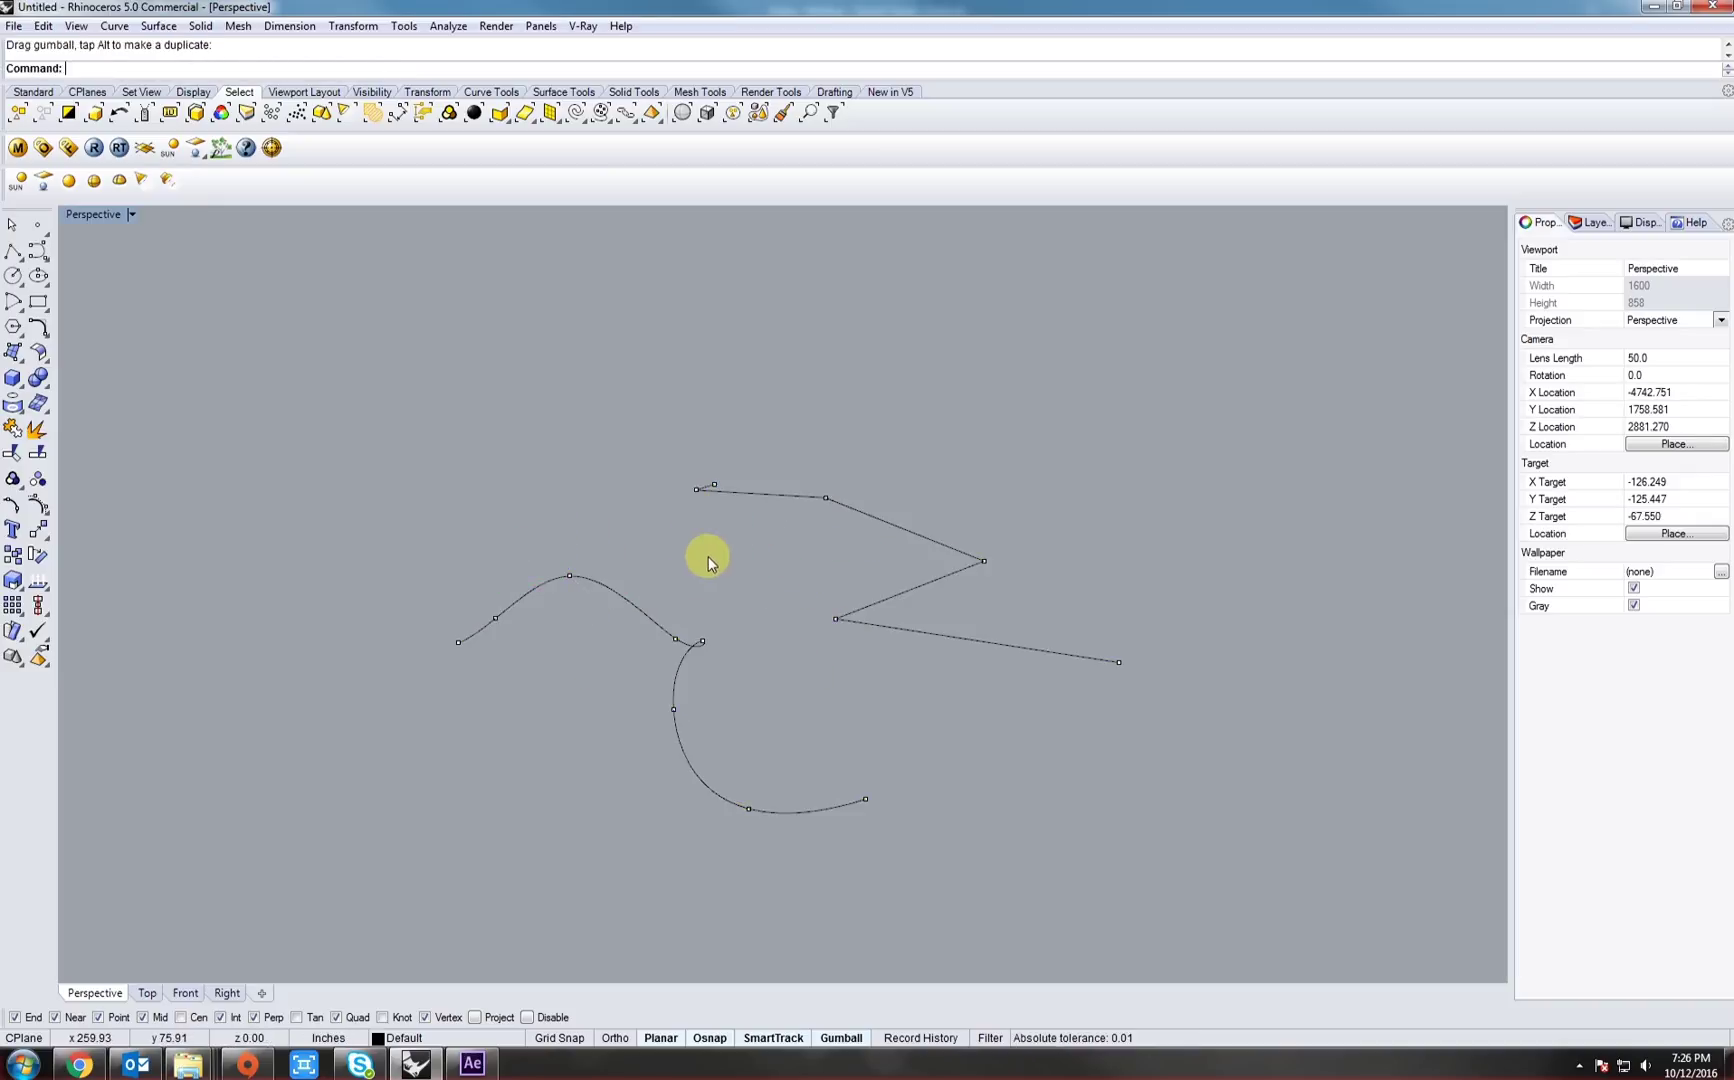
right_drag(708, 557, 549, 520)
right_drag(631, 406, 523, 409)
key(Escape)
- Restore the four-viewport layout and make the Right view active
double_click(93, 214)
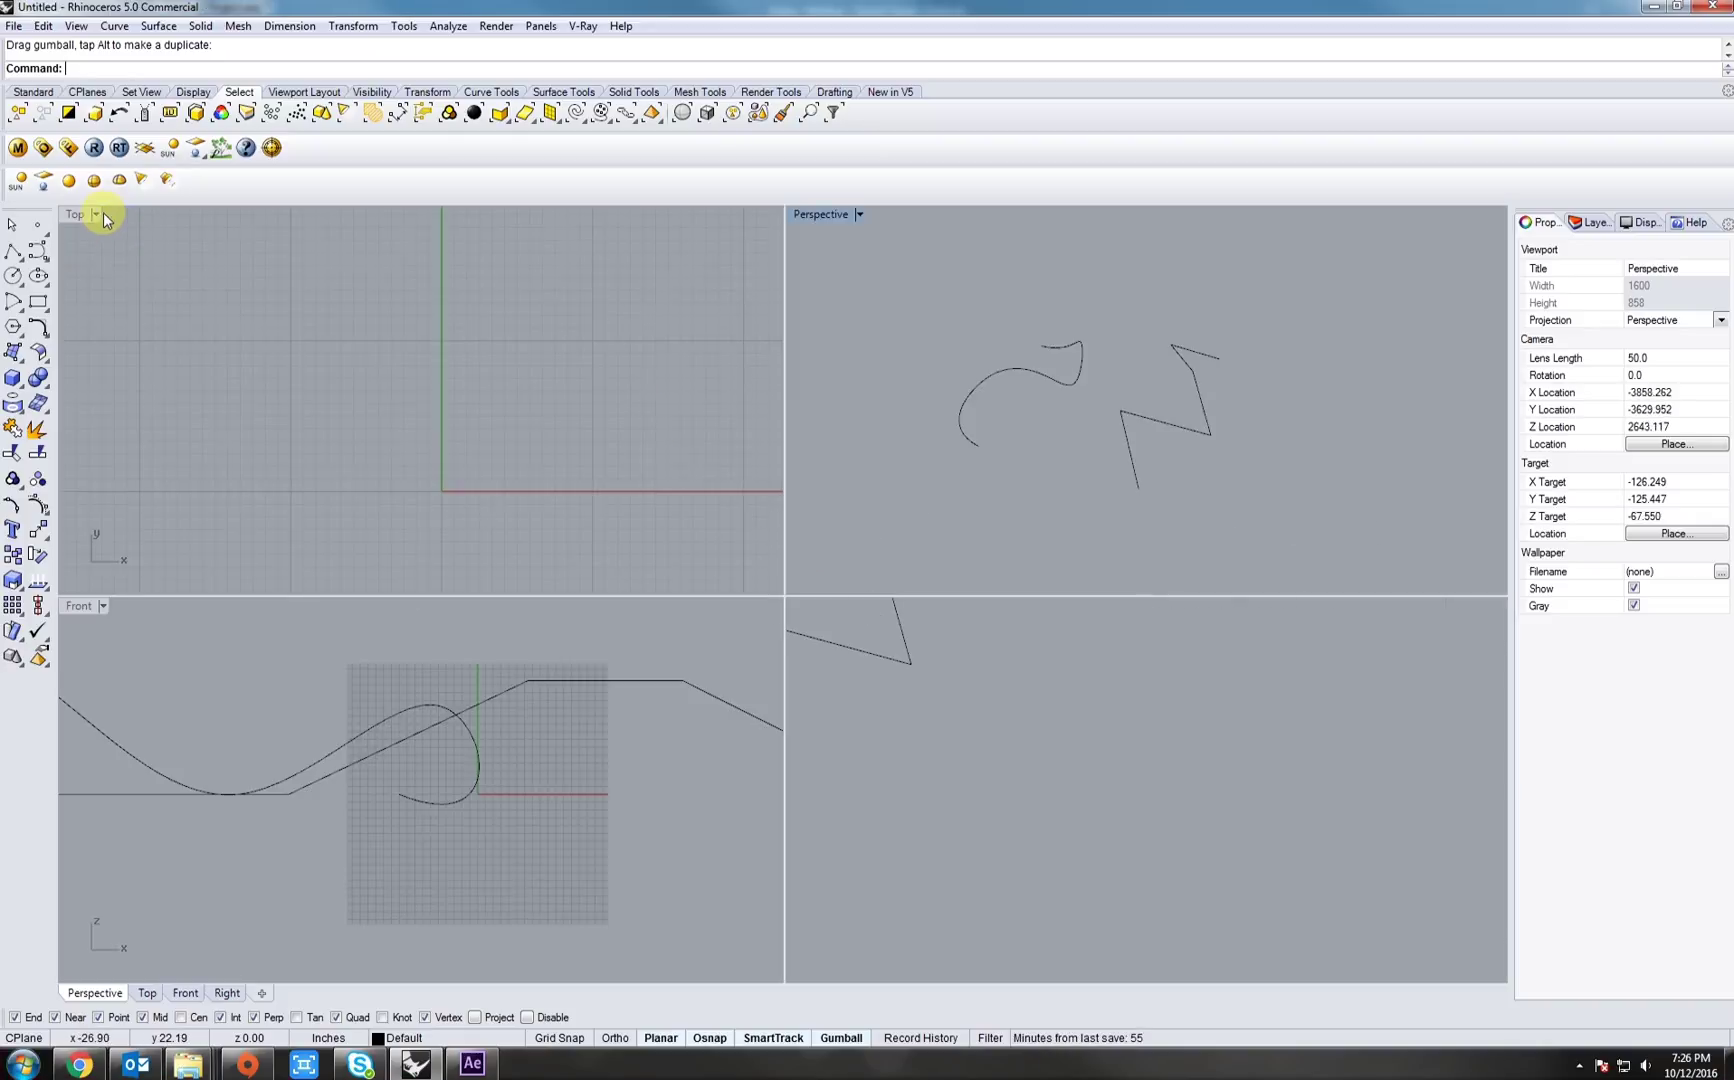
click(515, 740)
click(1007, 807)
scroll(1007, 807, down, 8)
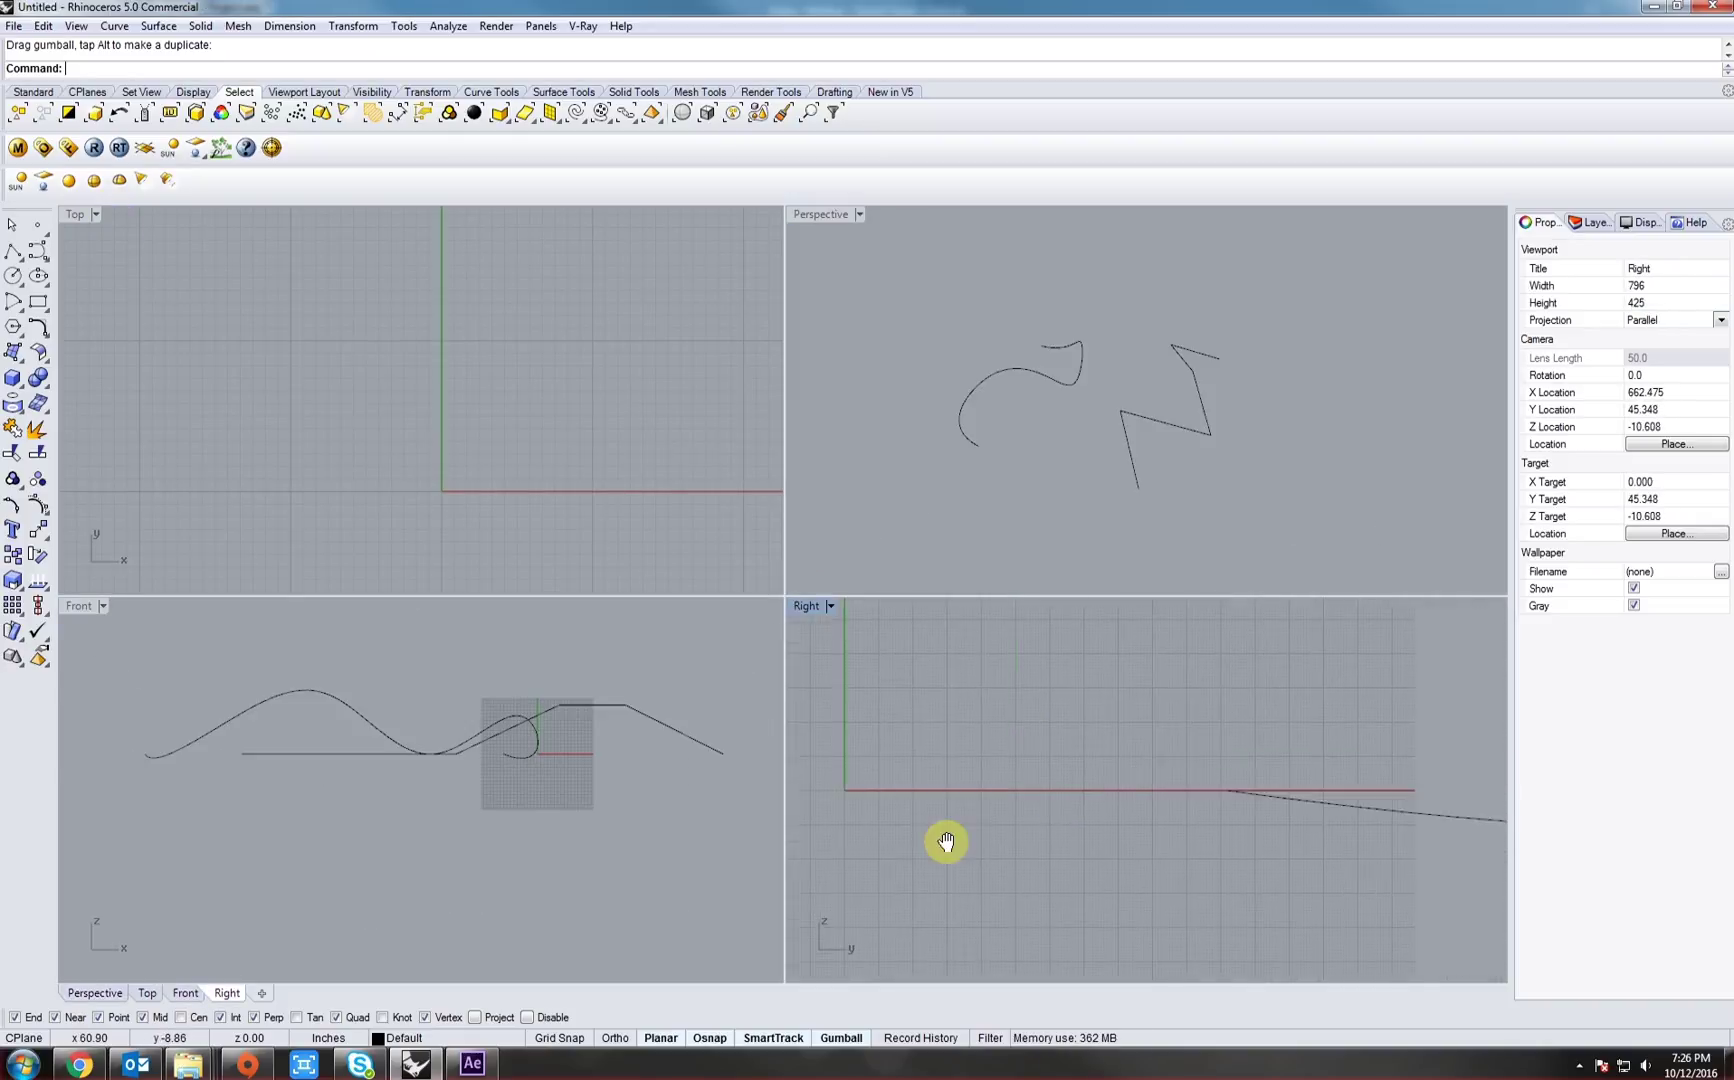
scroll(1058, 762, up, 3)
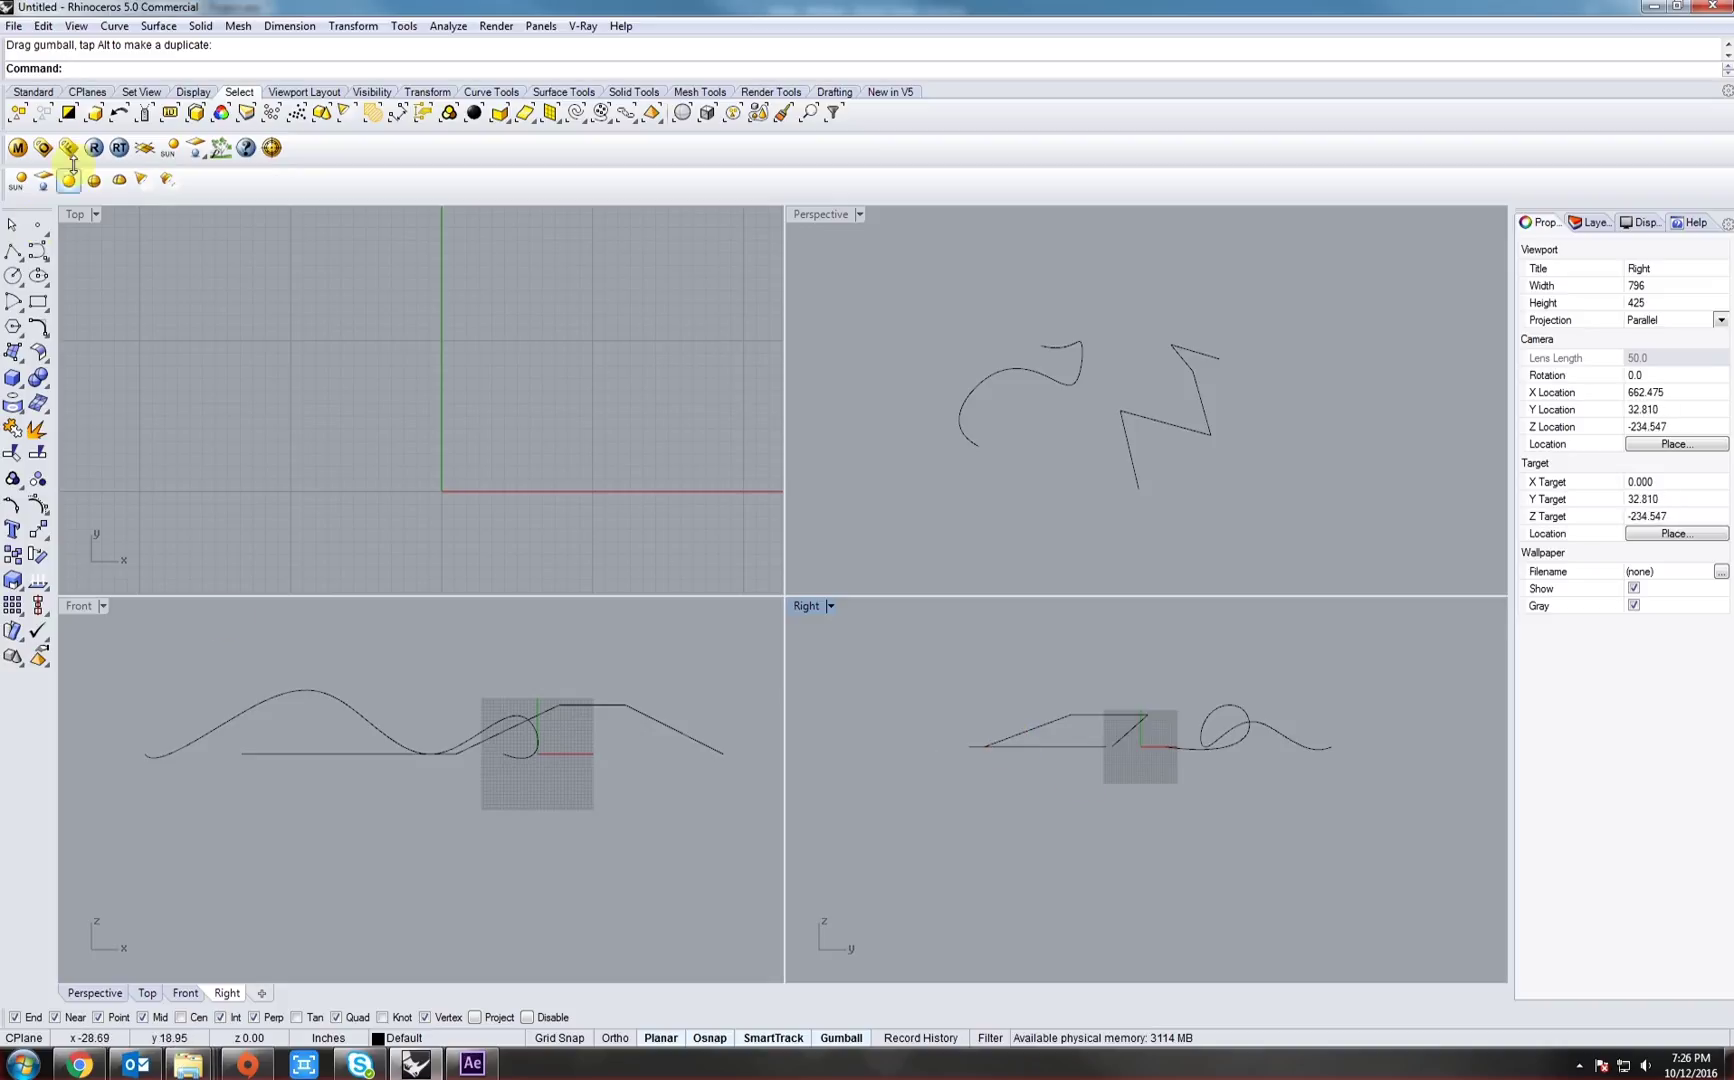
- Draw a six-point C-shaped control-point curve in the Right view
click(37, 253)
scroll(998, 750, up, 5)
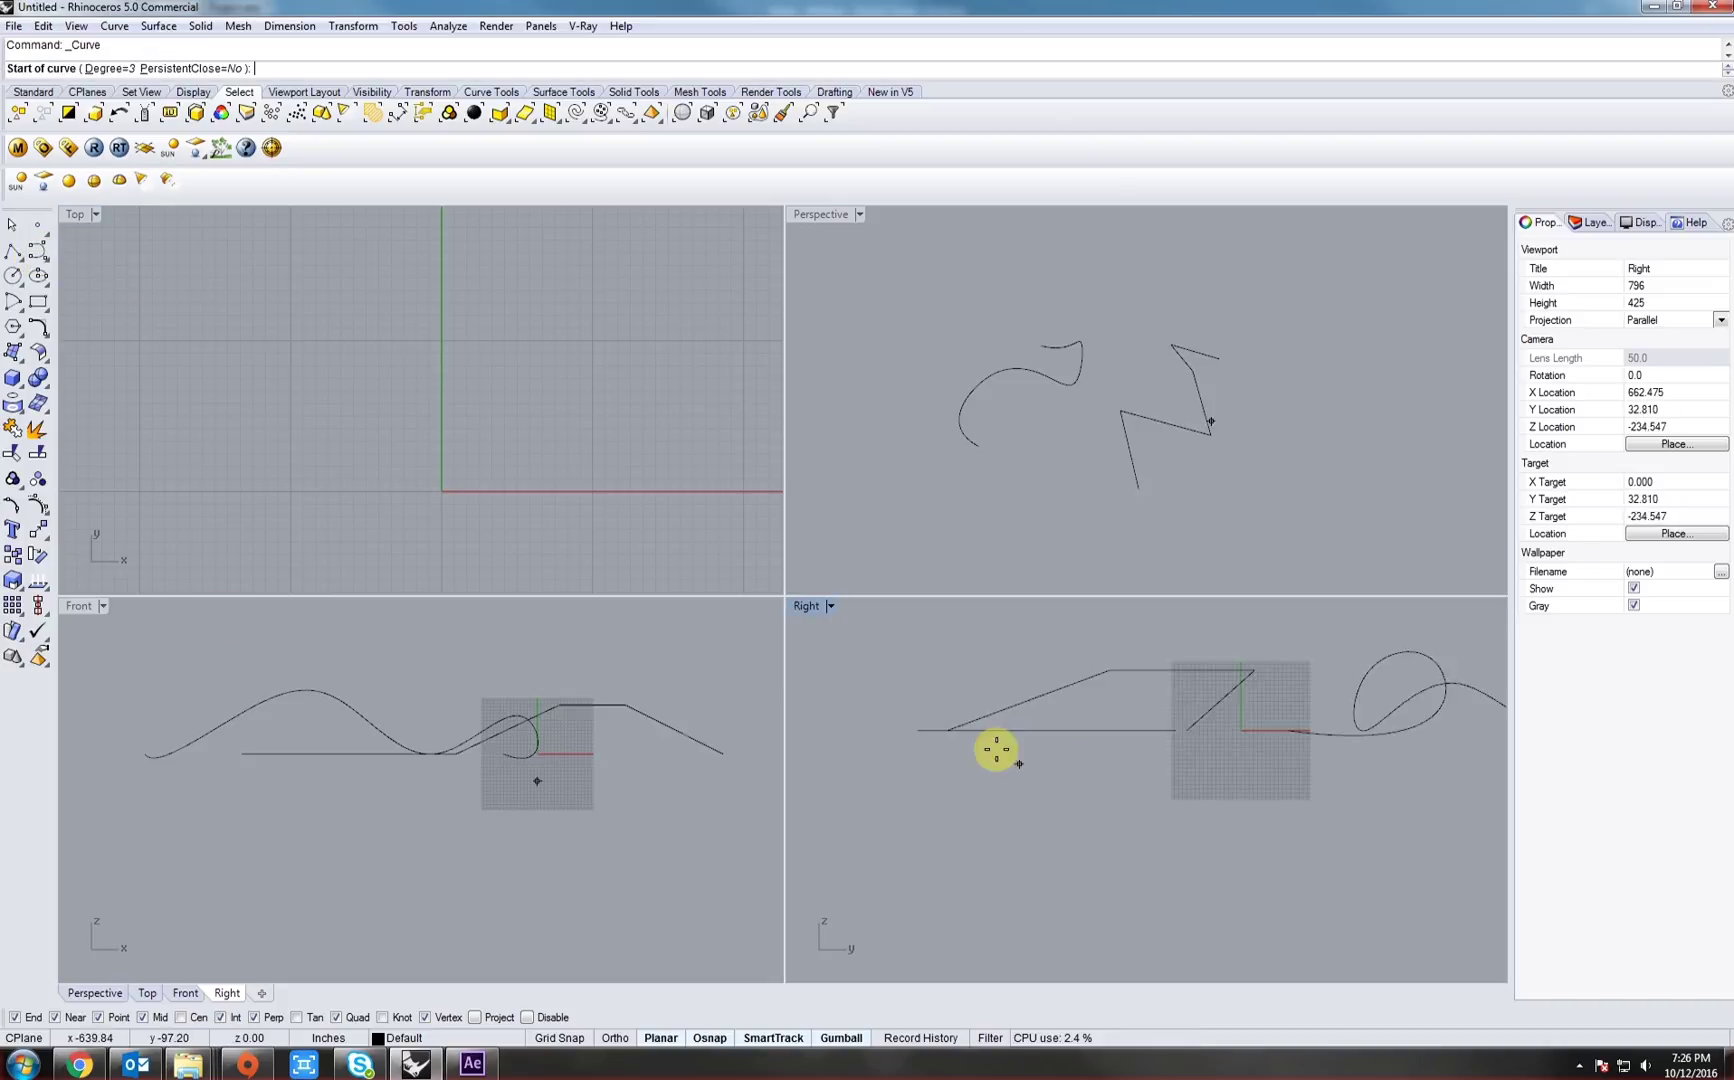
click(1071, 798)
click(1026, 805)
click(948, 762)
click(935, 689)
click(959, 662)
click(998, 638)
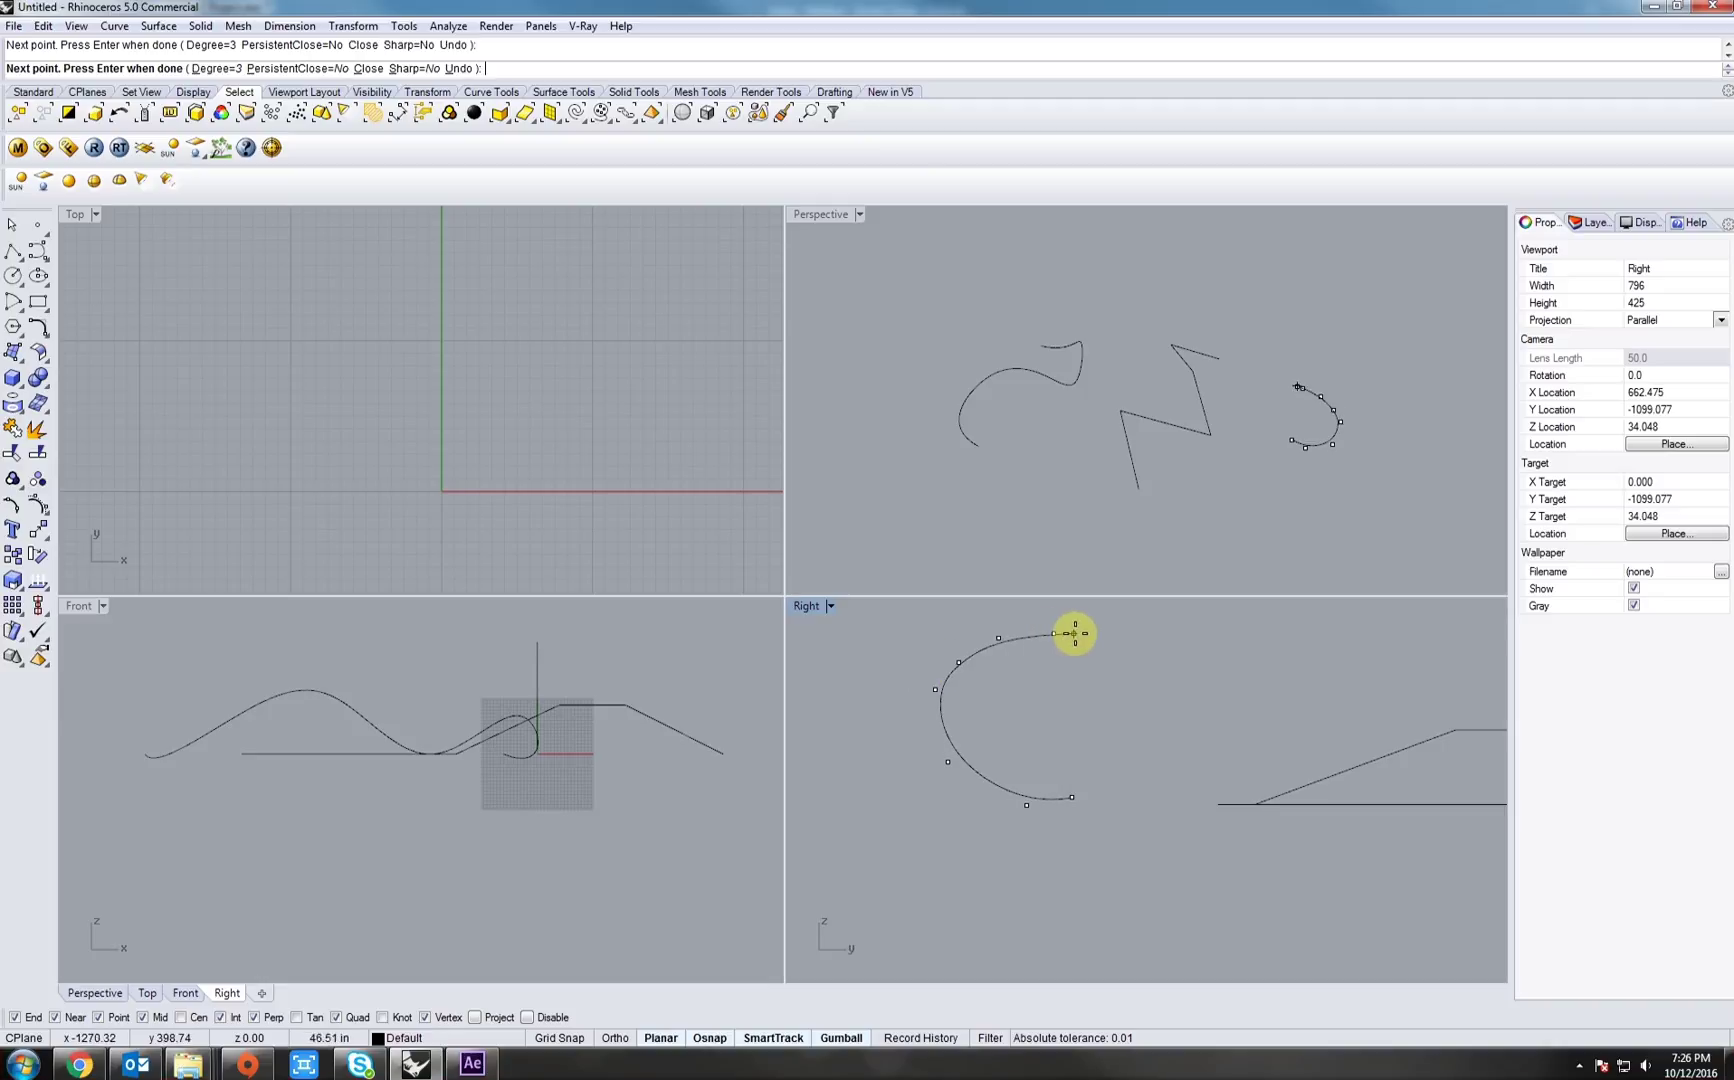
key(Return)
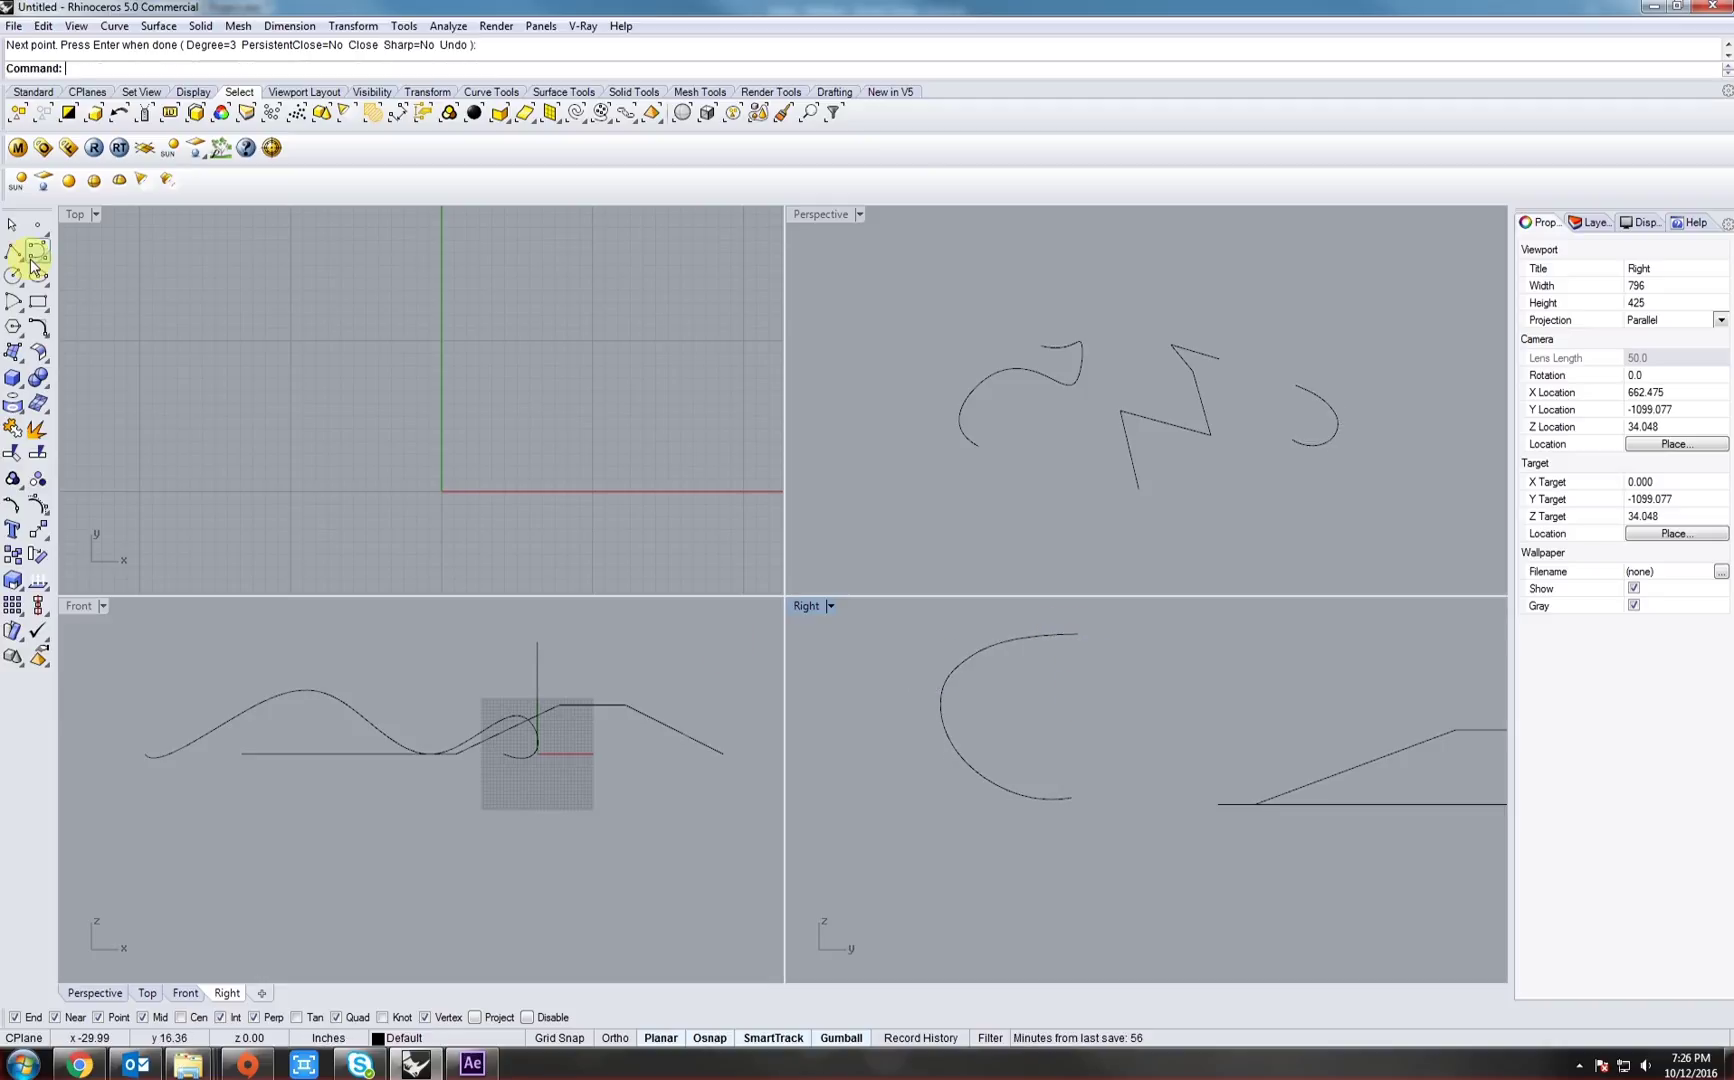
- Draw a hooked return curve joining the C-curve's two ends
click(37, 253)
click(1078, 634)
click(1094, 661)
click(1045, 674)
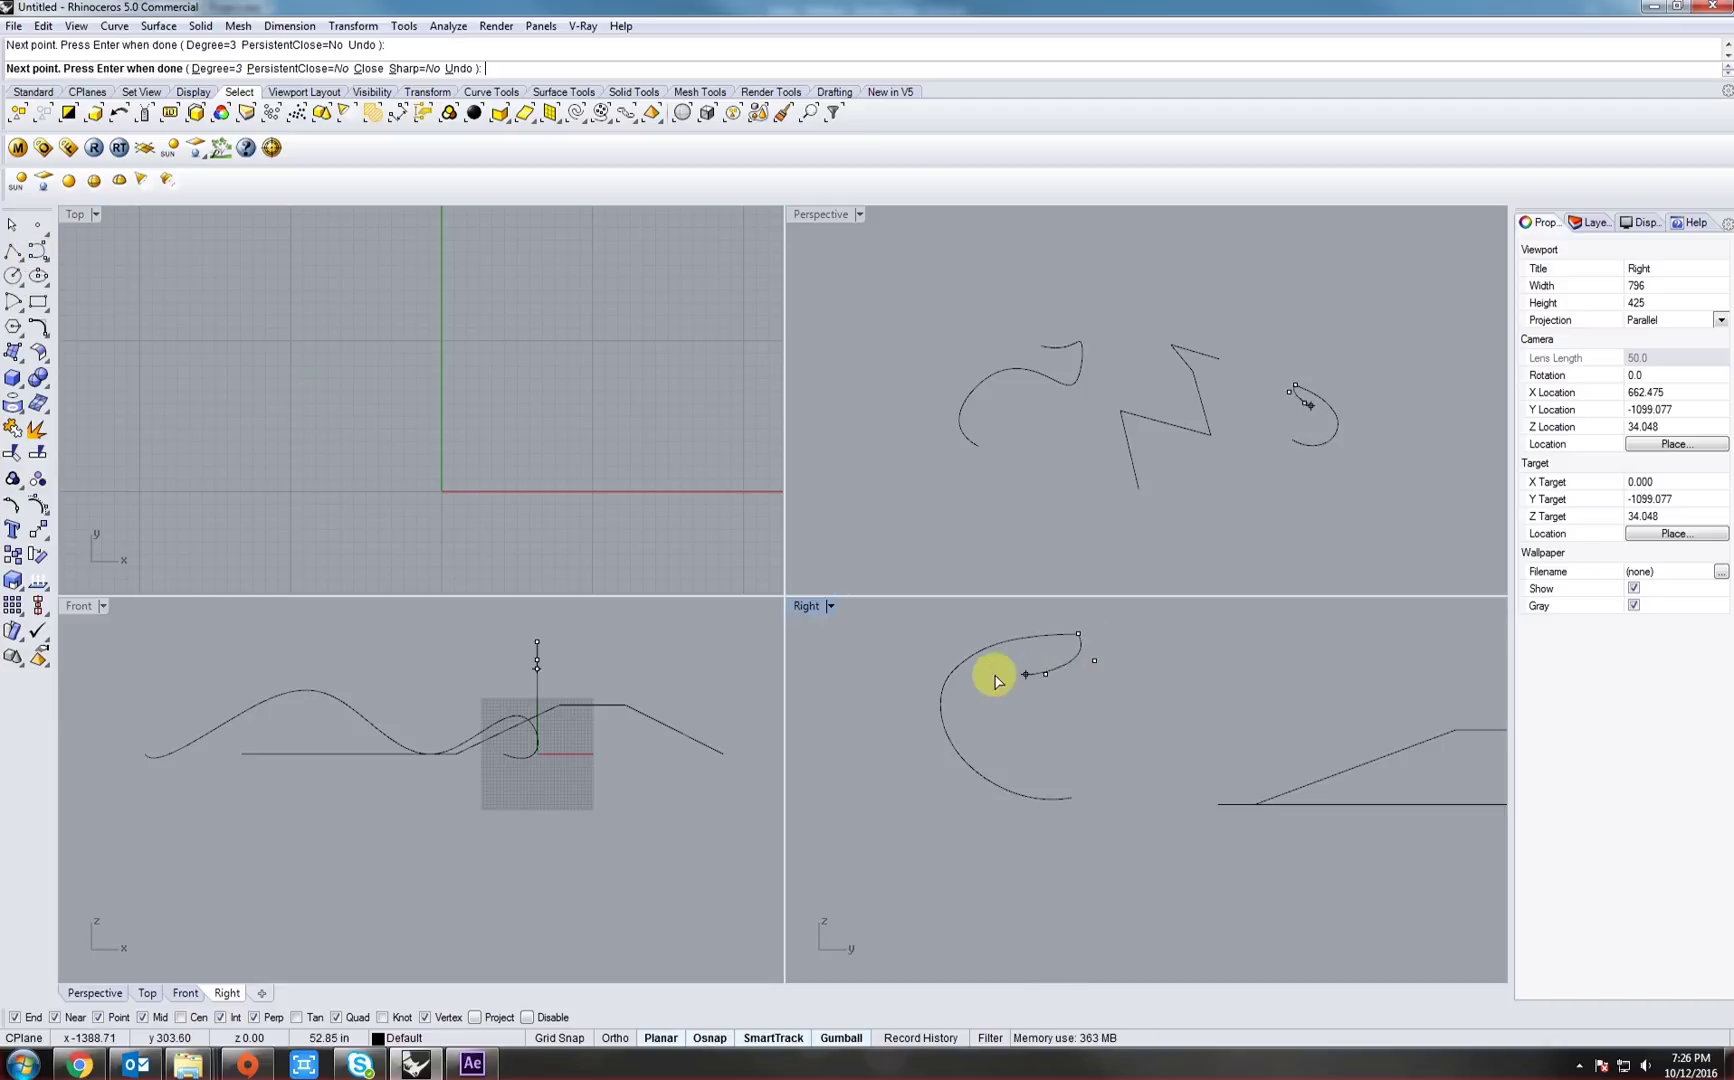
click(995, 674)
click(990, 697)
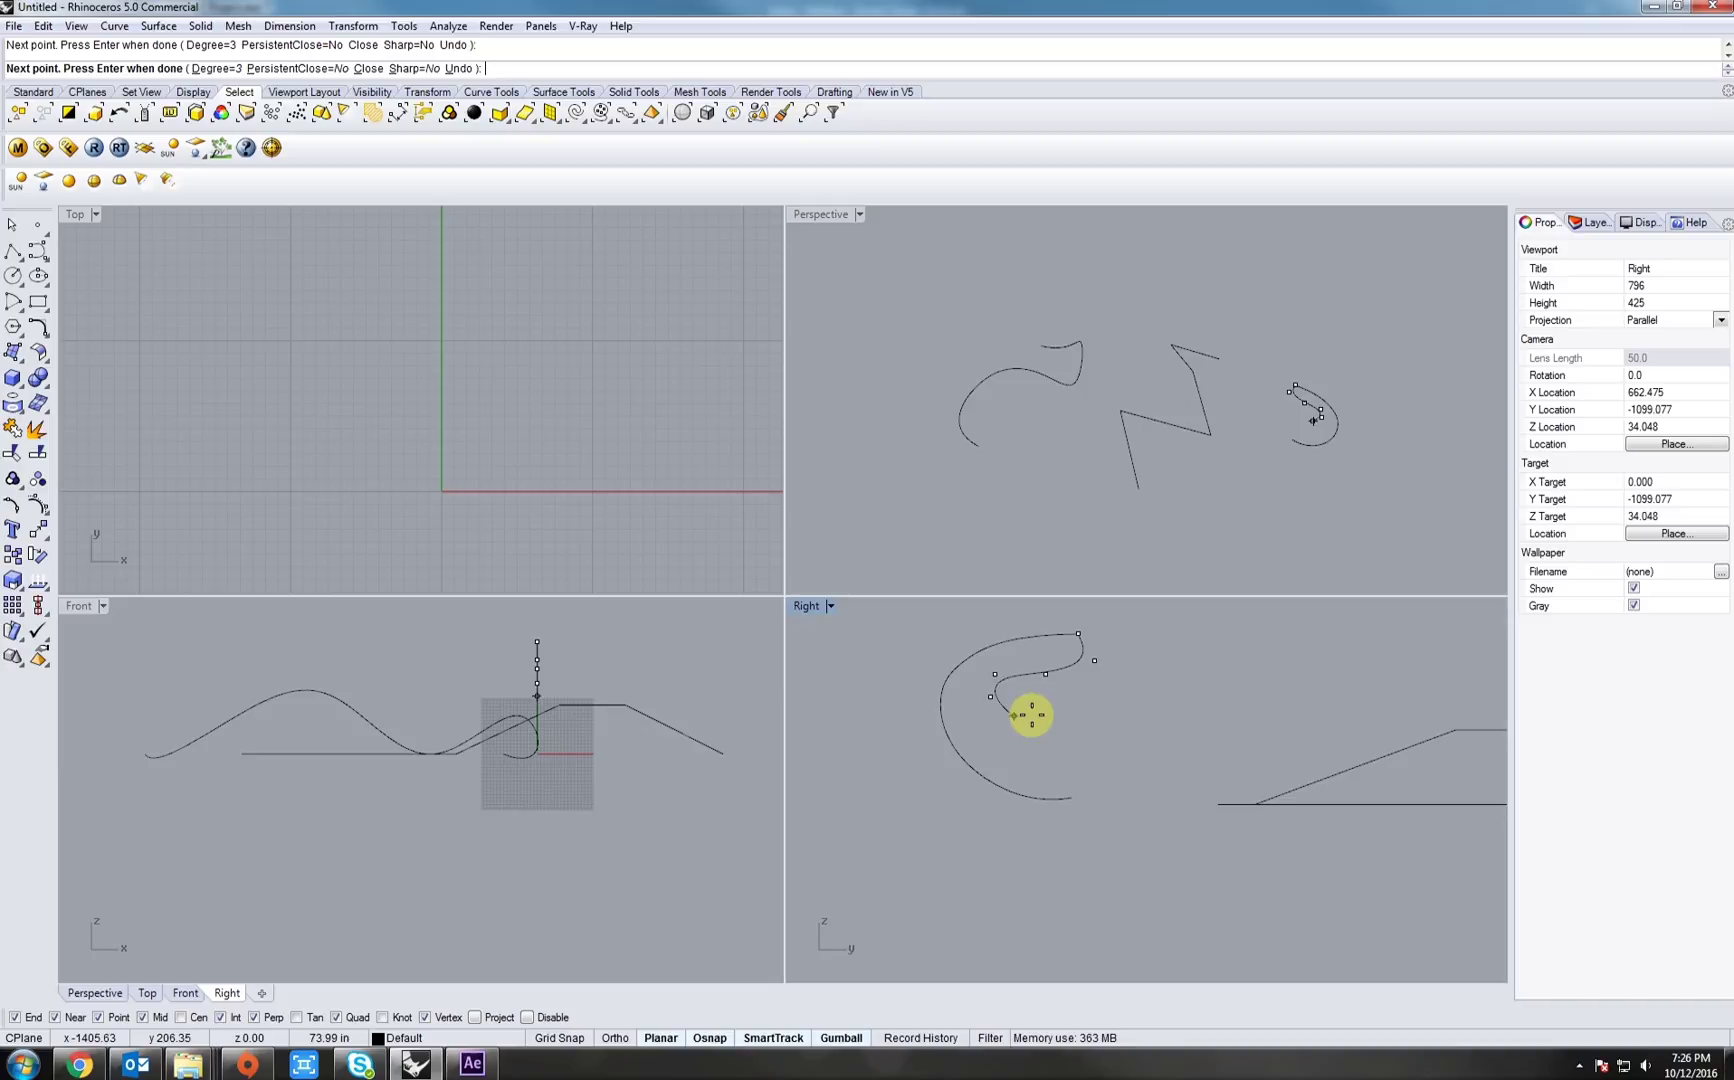
click(1073, 795)
key(Return)
- Join the two Right-view curves into one closed profile with Join
drag(1126, 840, 985, 737)
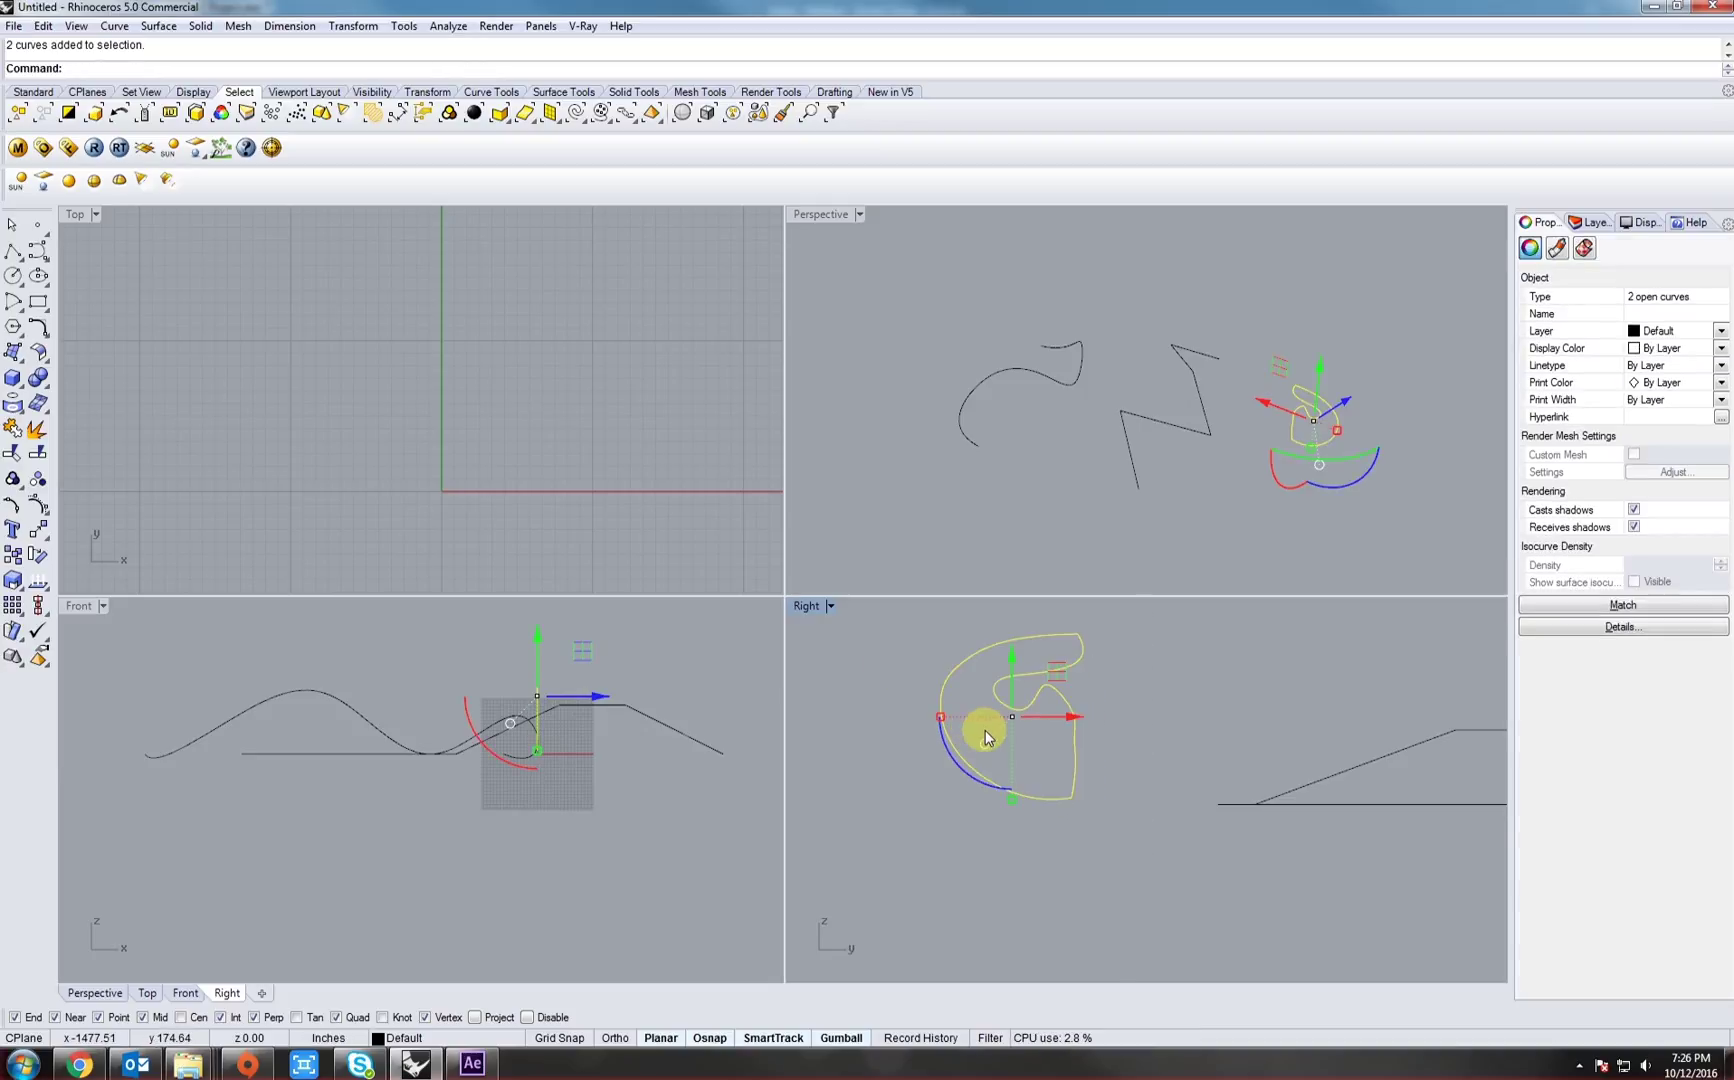
right_drag(1106, 746, 1105, 757)
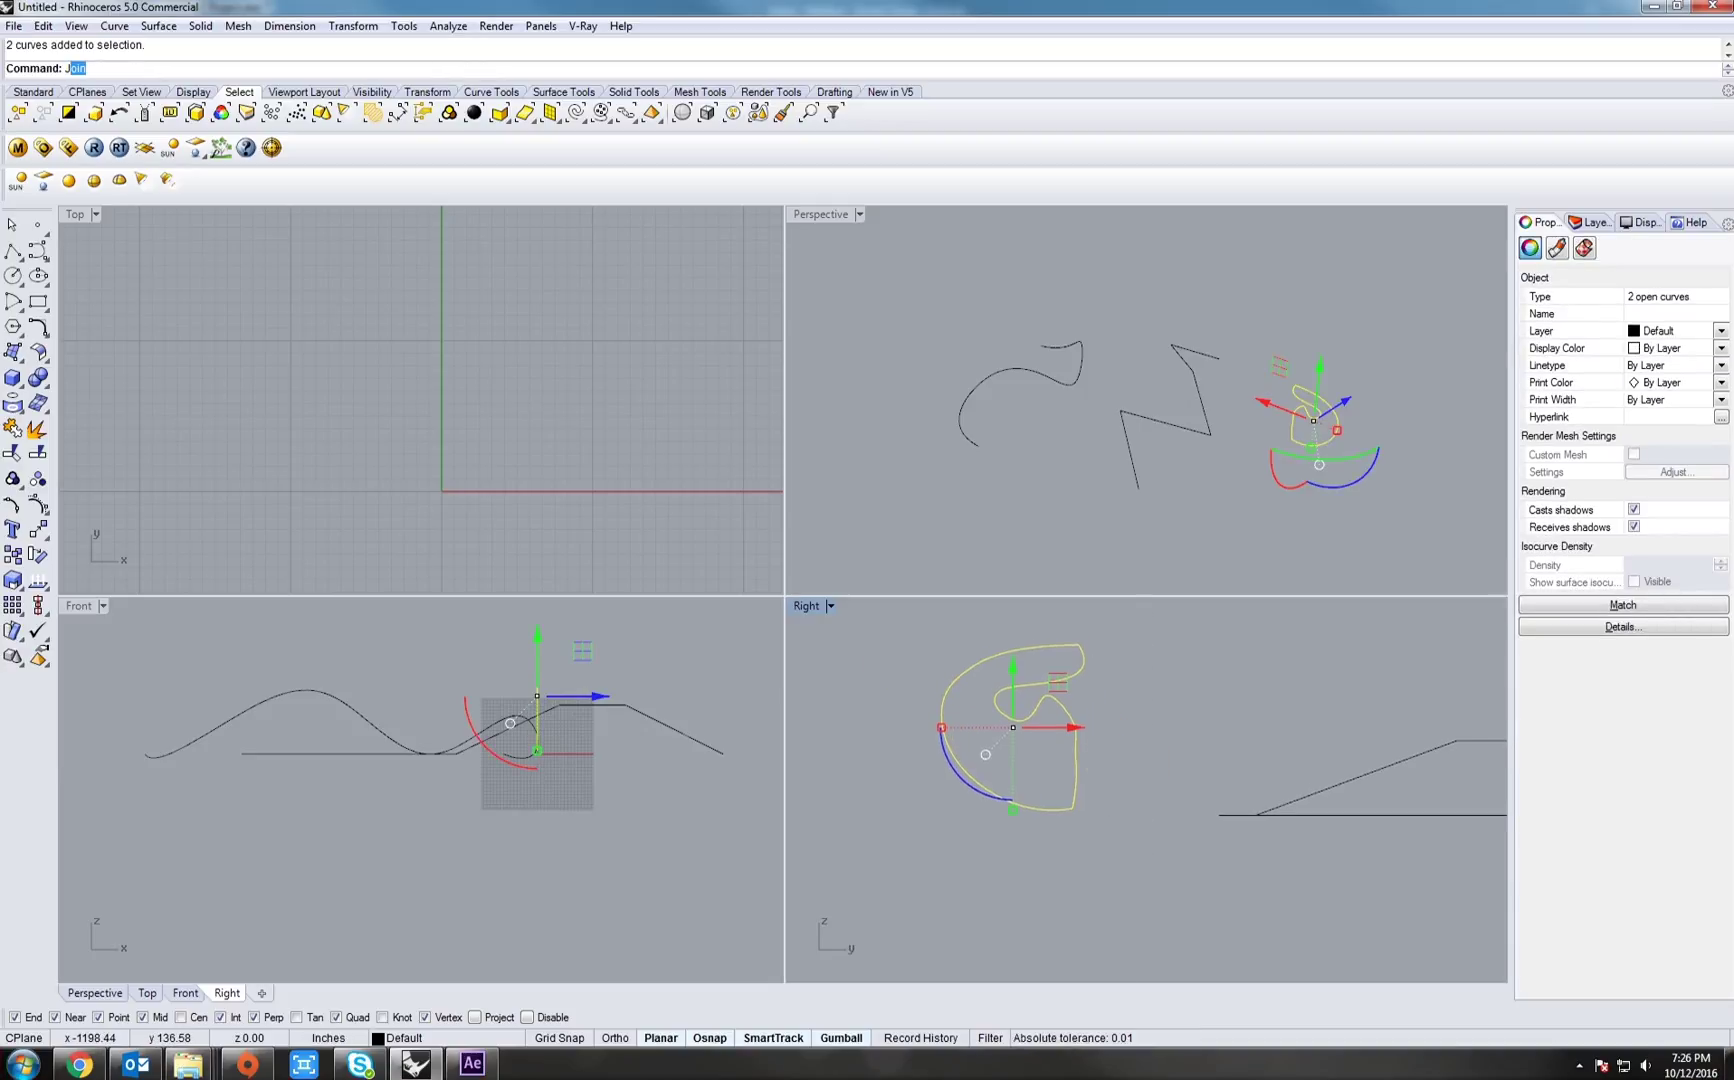
text(Join)
key(Return)
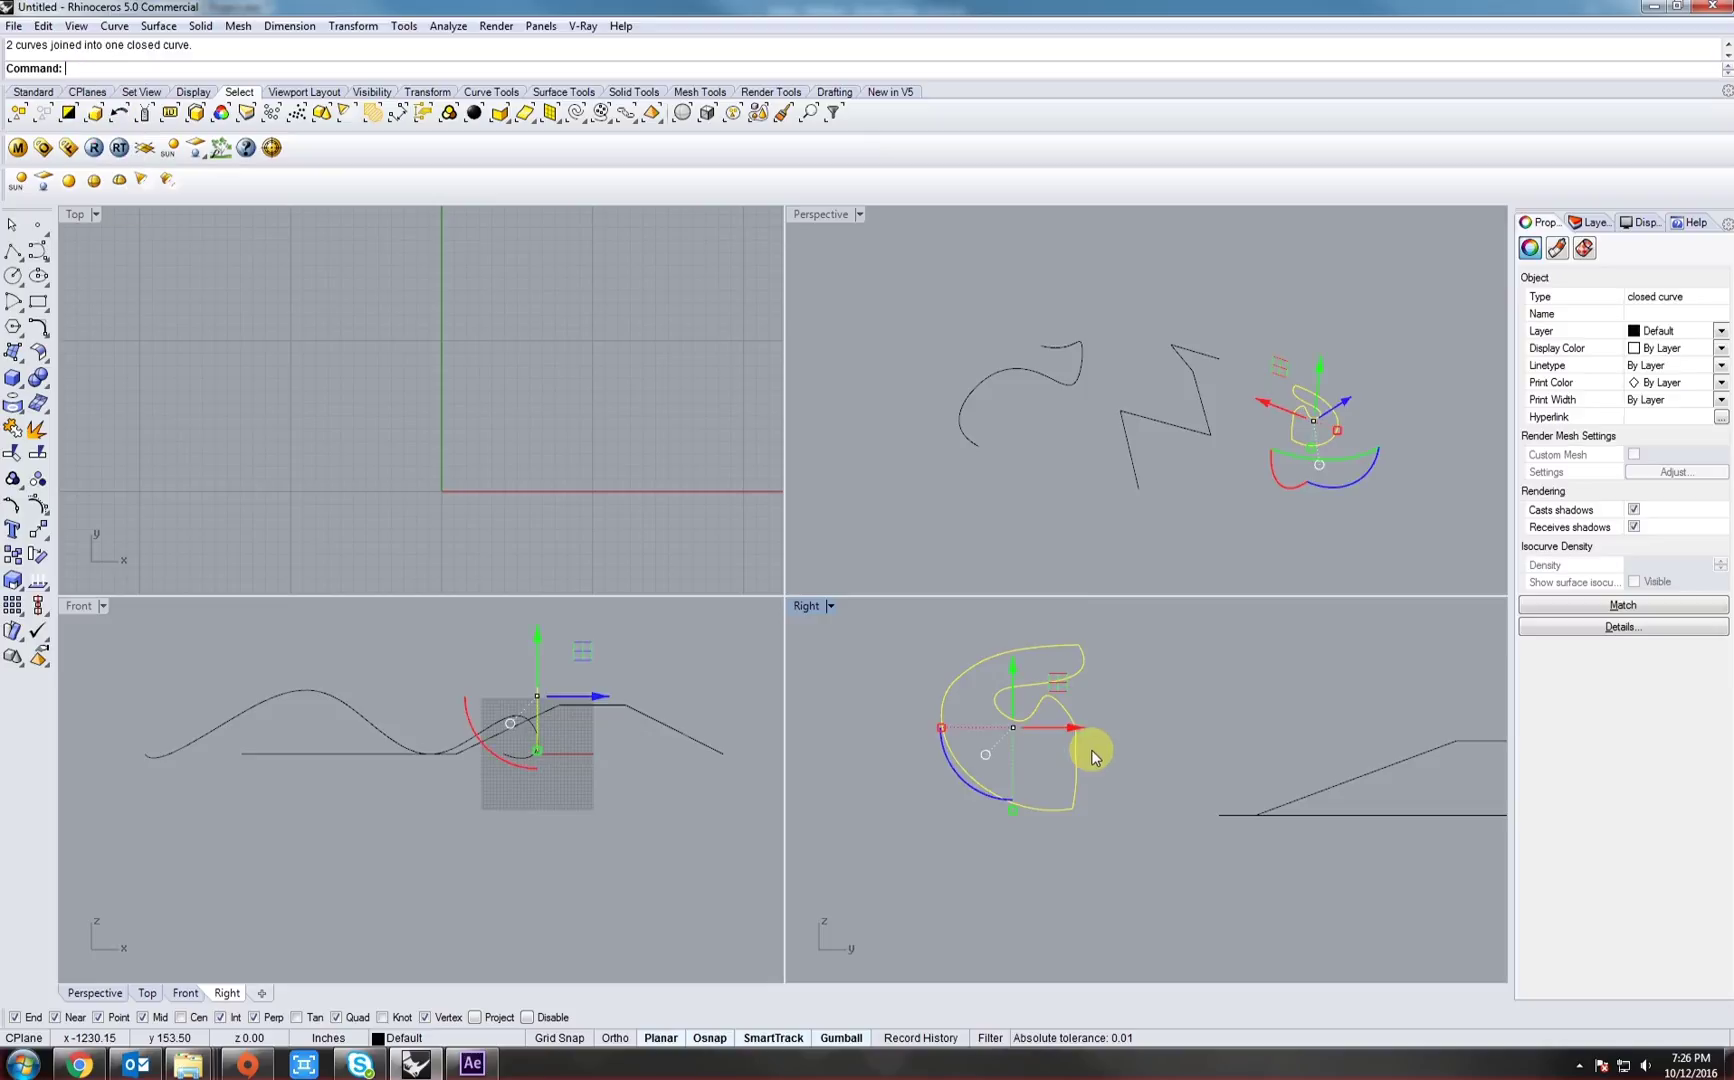
- Maximize the Perspective view and orbit it to a side-on angle
double_click(845, 218)
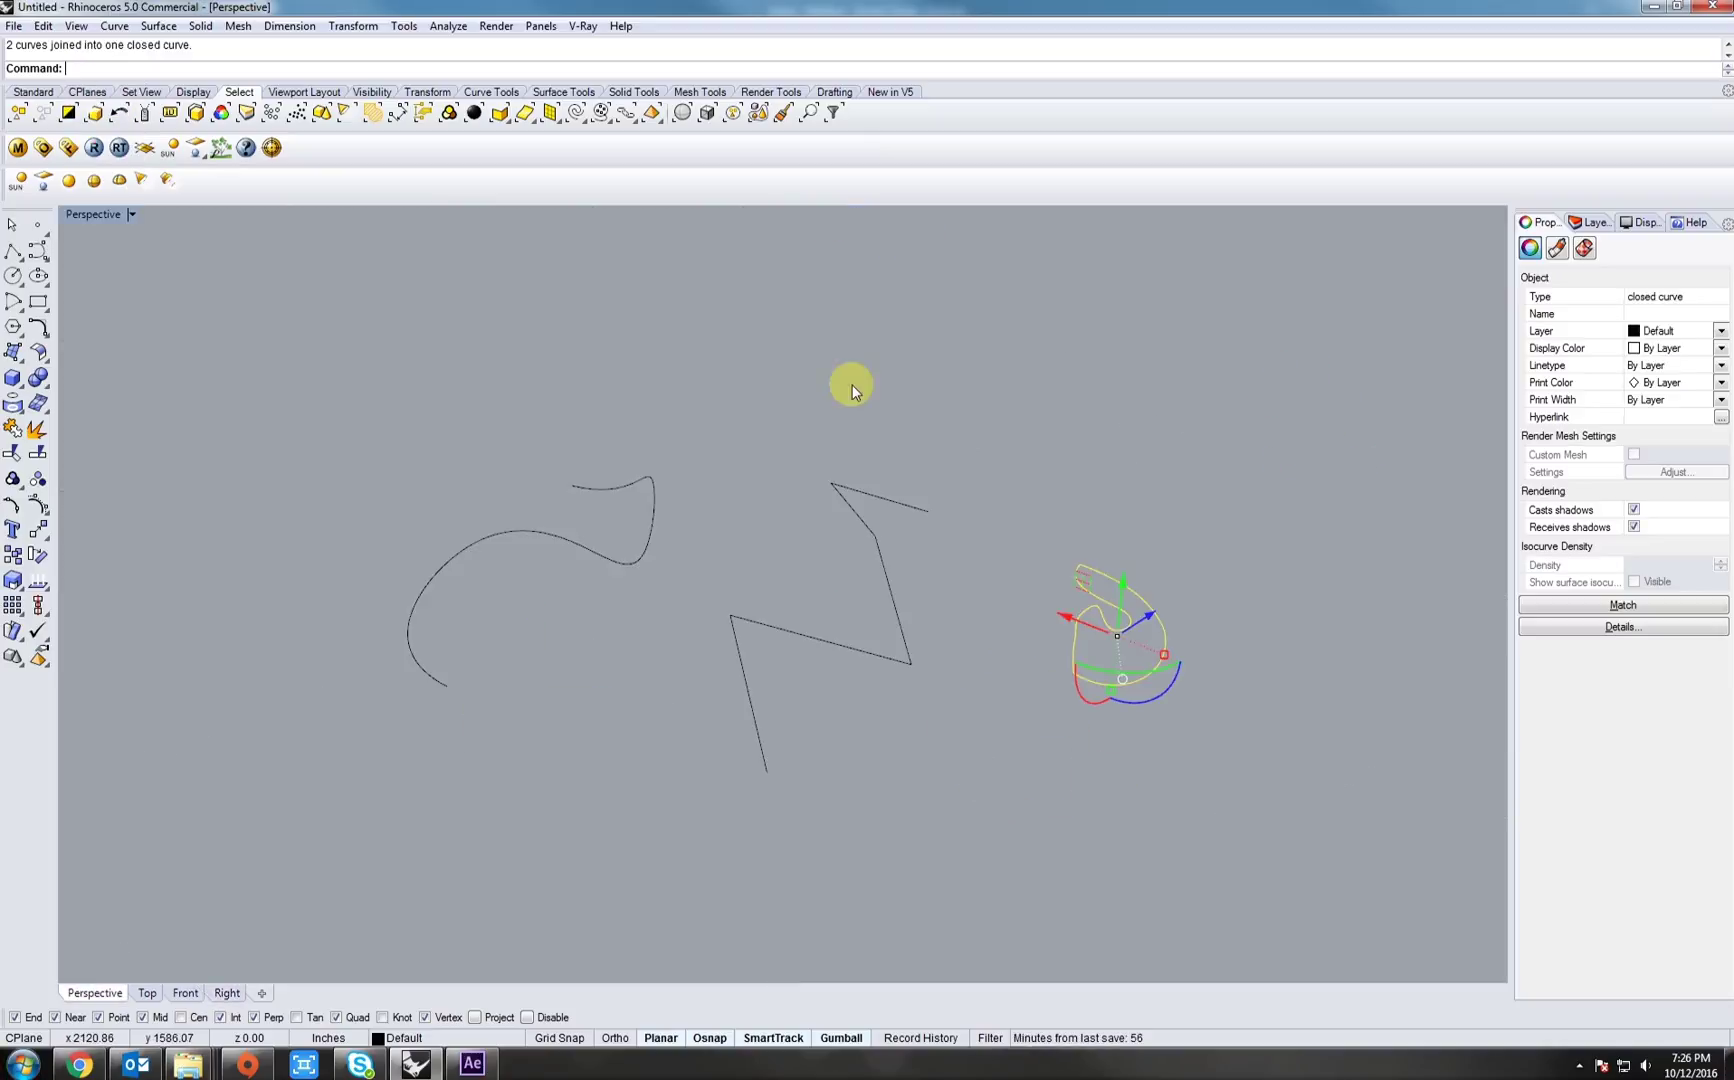
right_drag(848, 380, 869, 624)
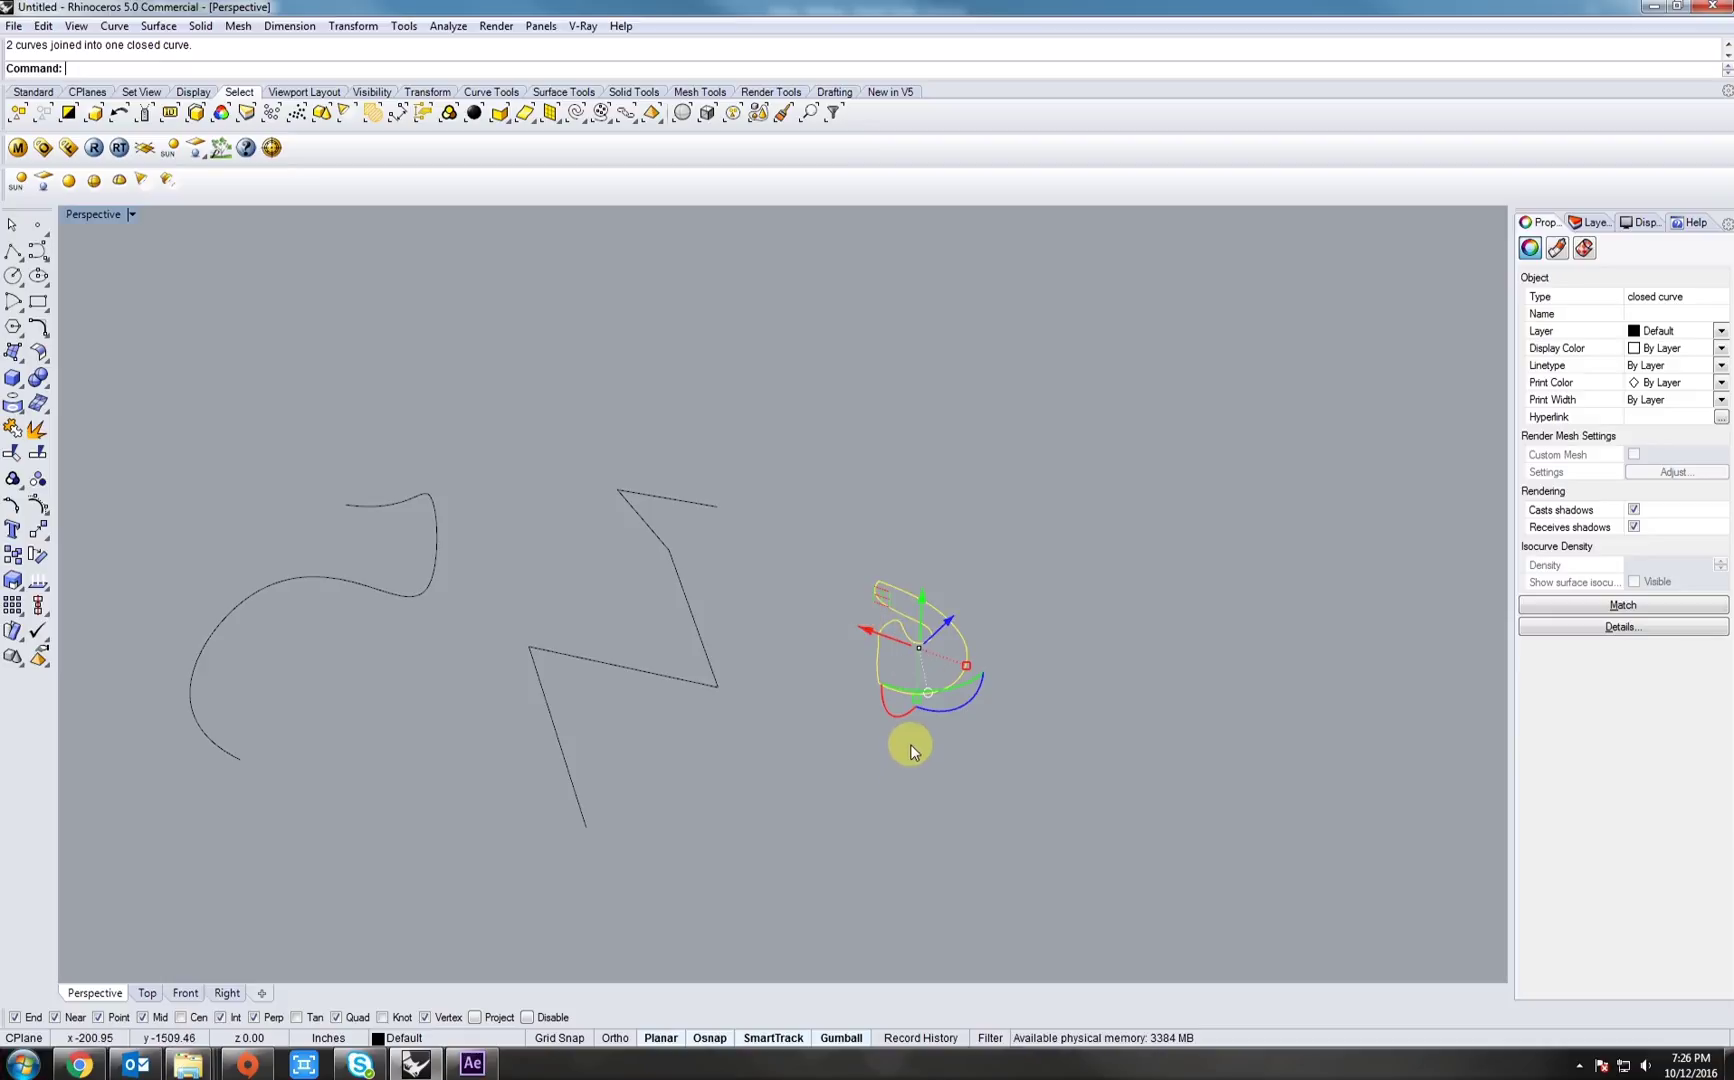
text(m)
key(Return)
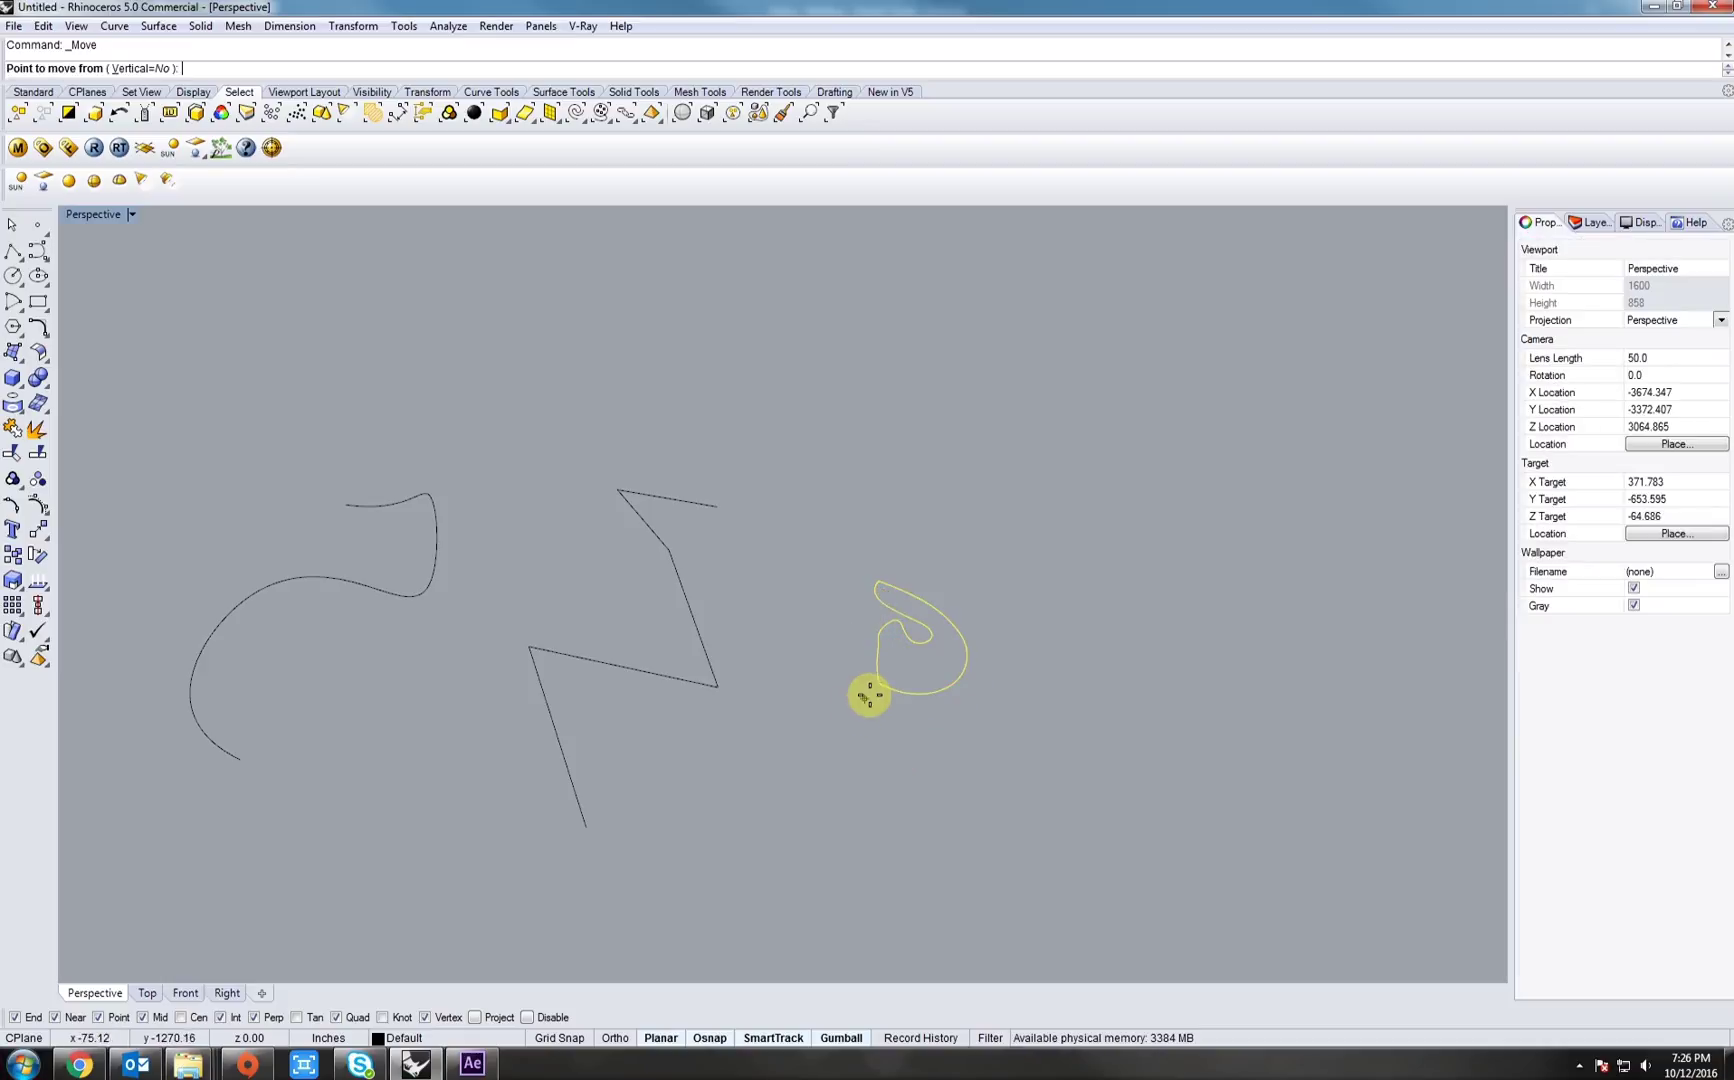
- Move the teardrop profile onto the zigzag polyline's end point
click(875, 683)
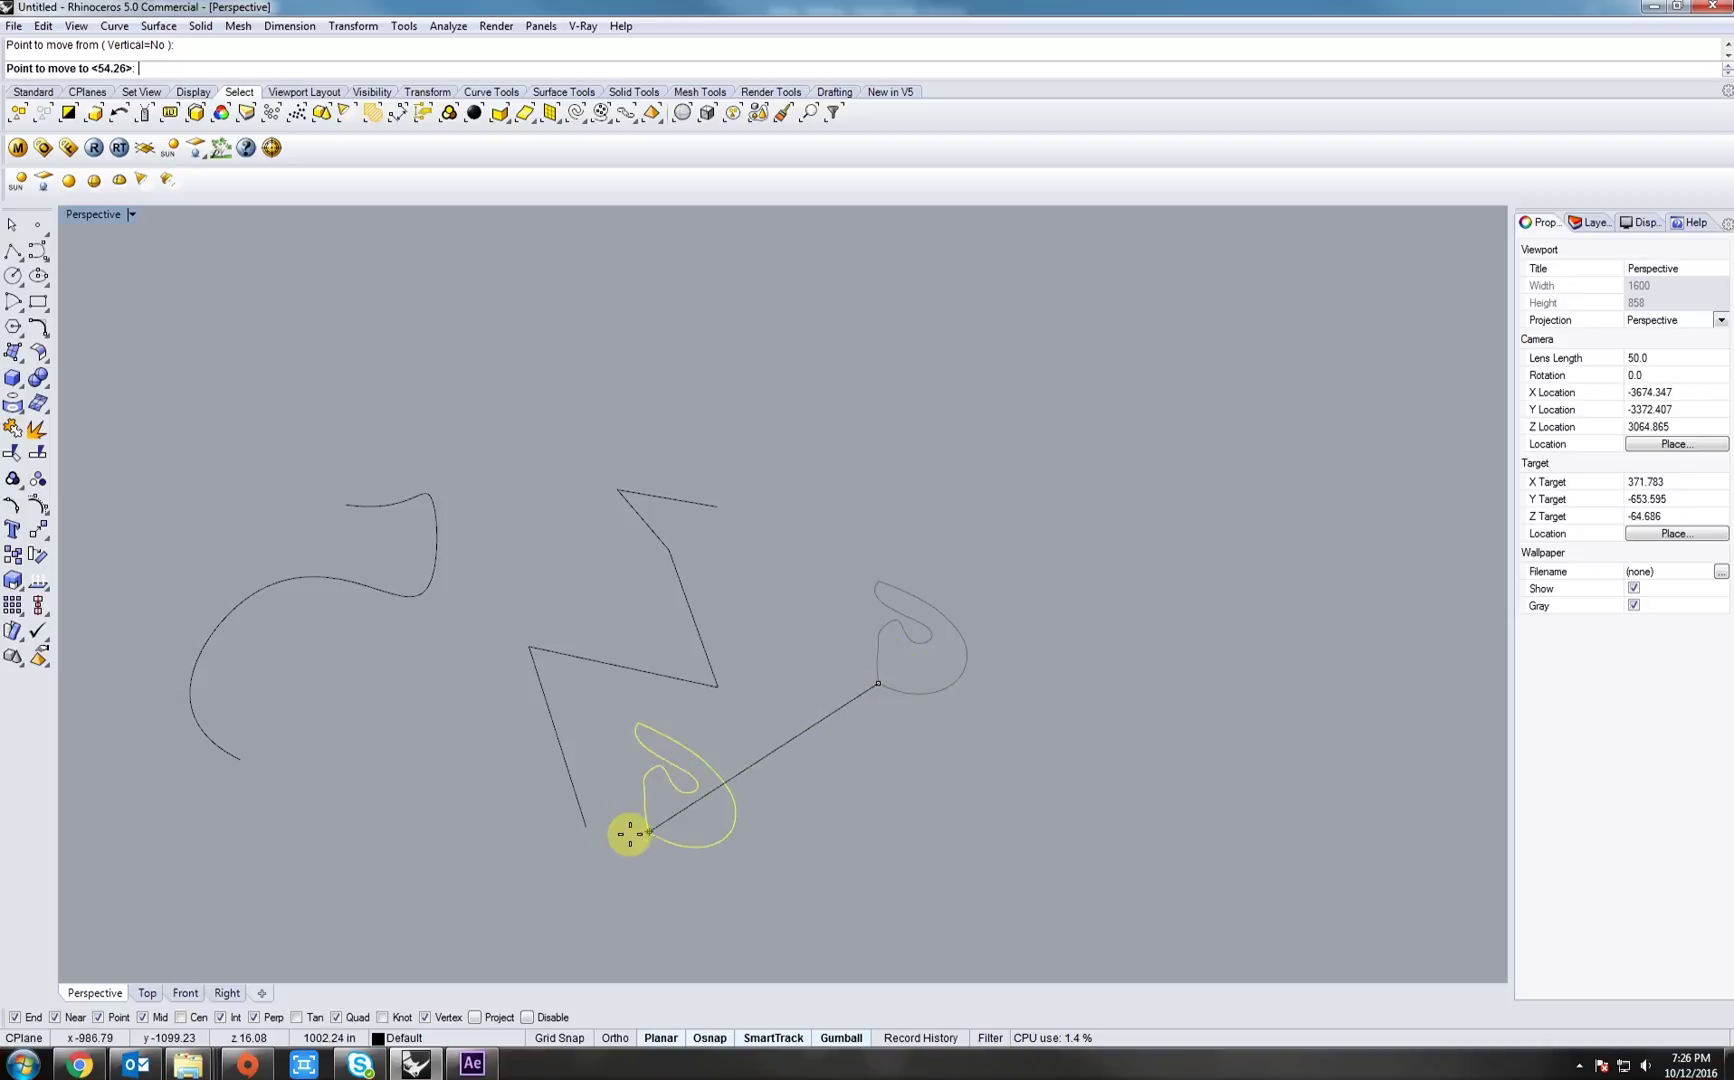
click(590, 829)
shift+right_drag(650, 828, 769, 836)
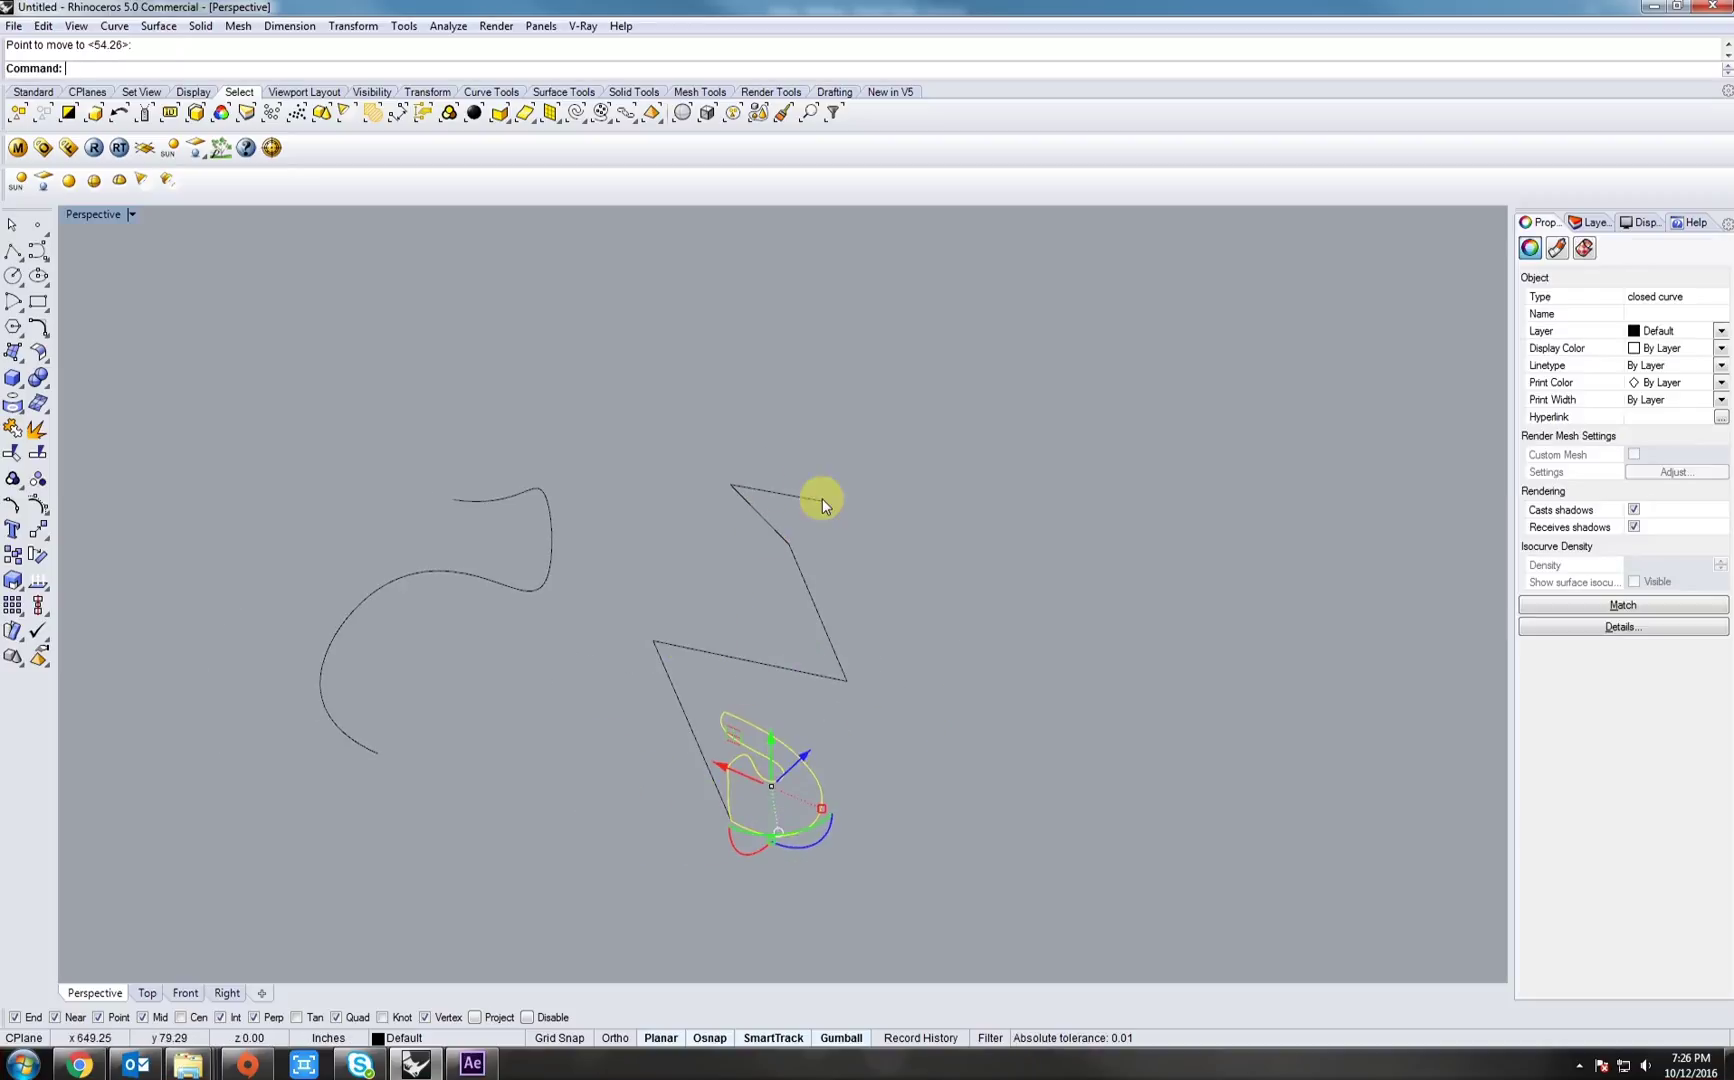
shift+right_drag(822, 502, 910, 457)
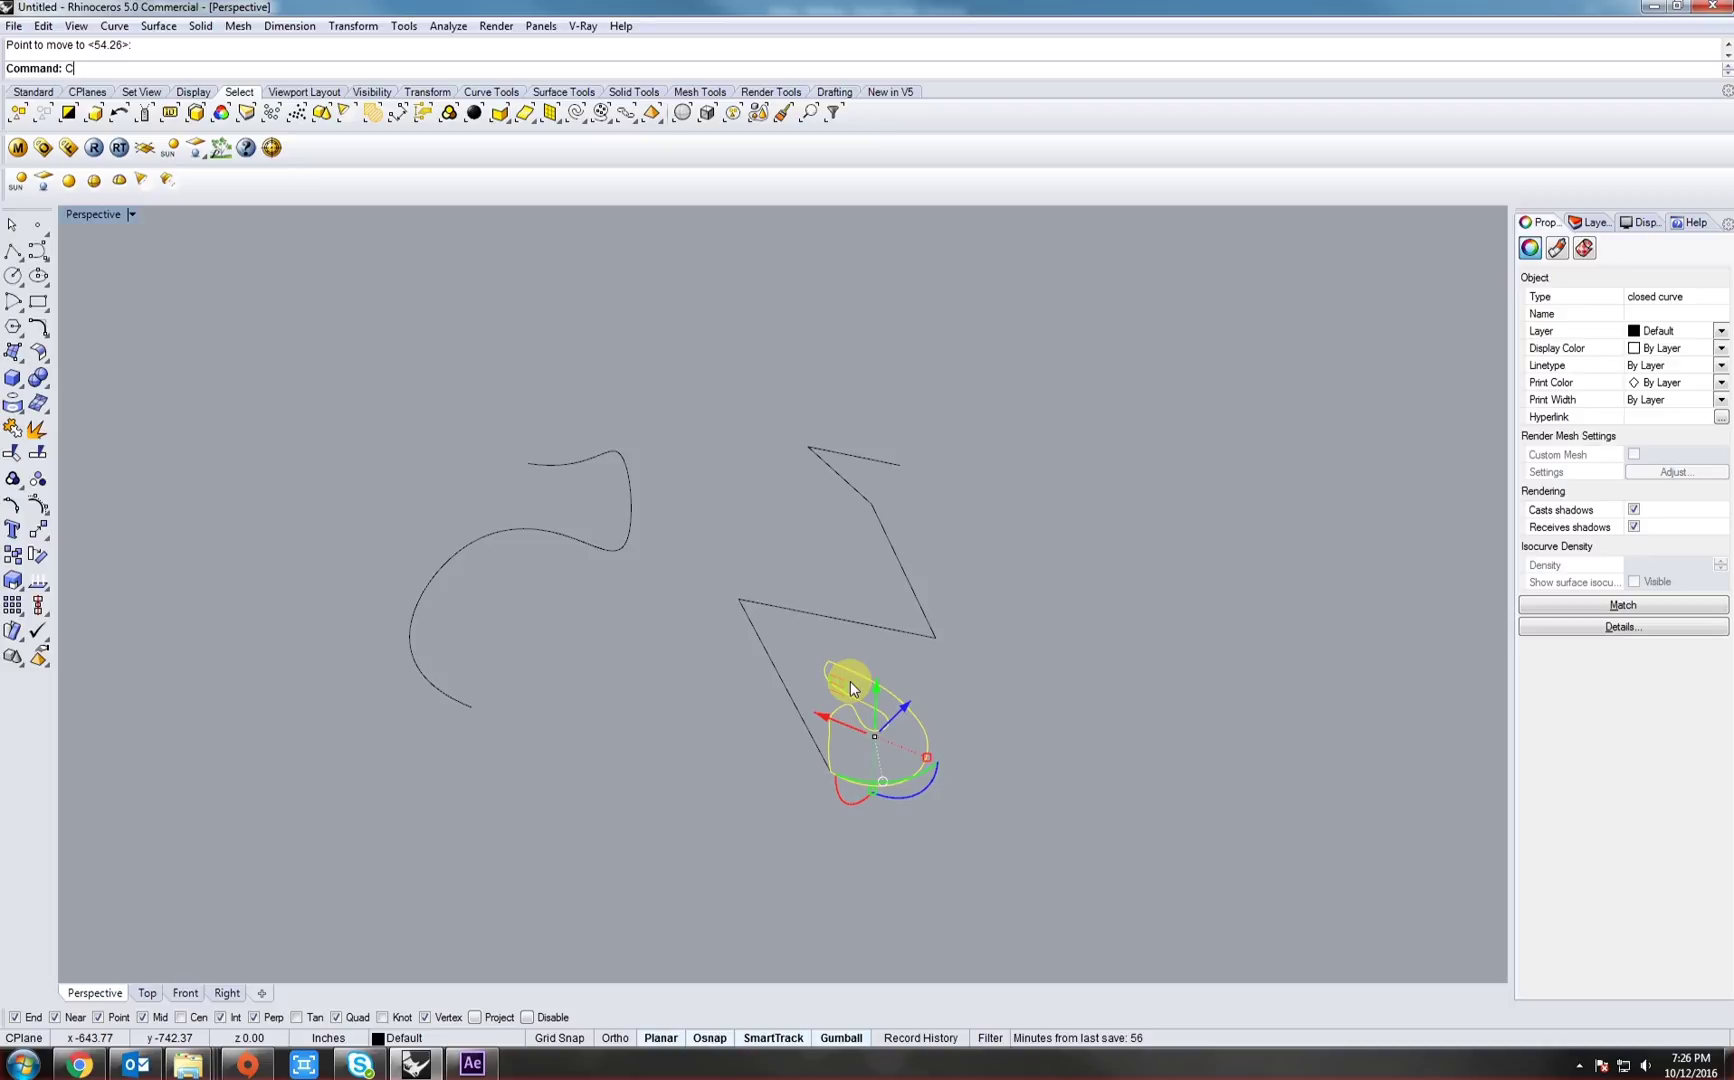
- Copy the teardrop profile to the S-curve's end point
text(yu)
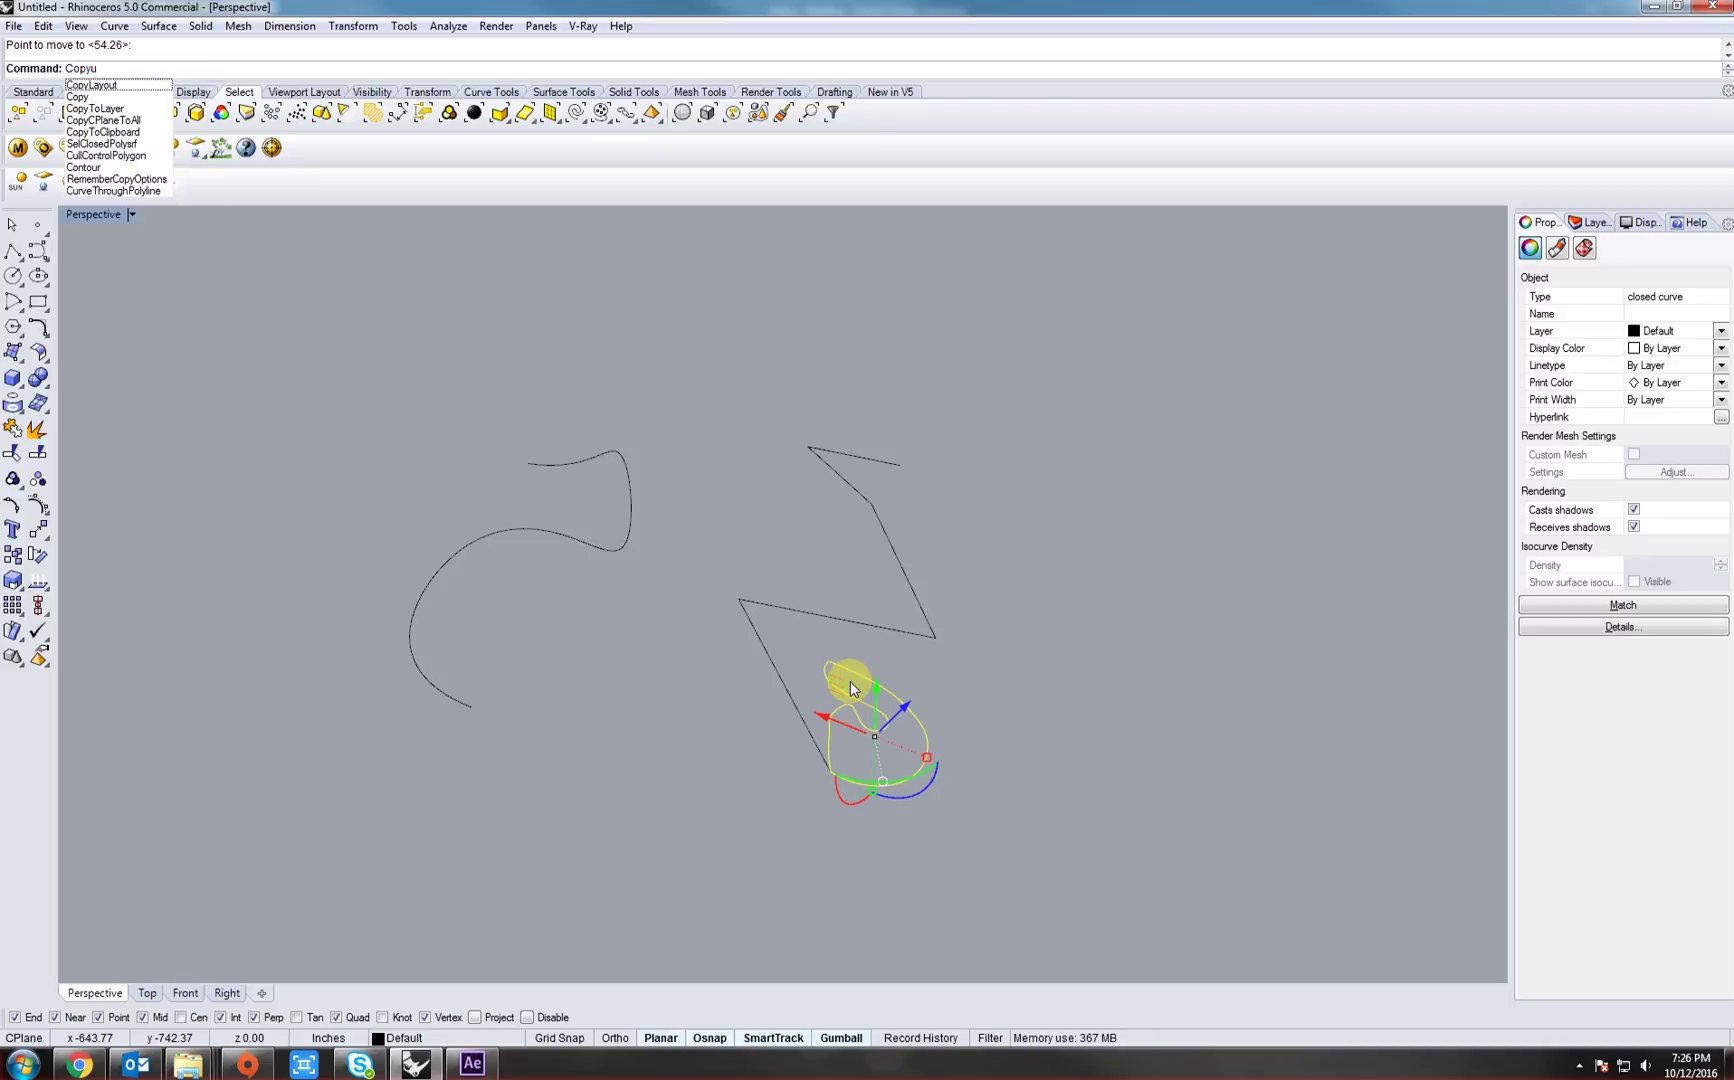
key(BackSpace)
key(Return)
click(830, 771)
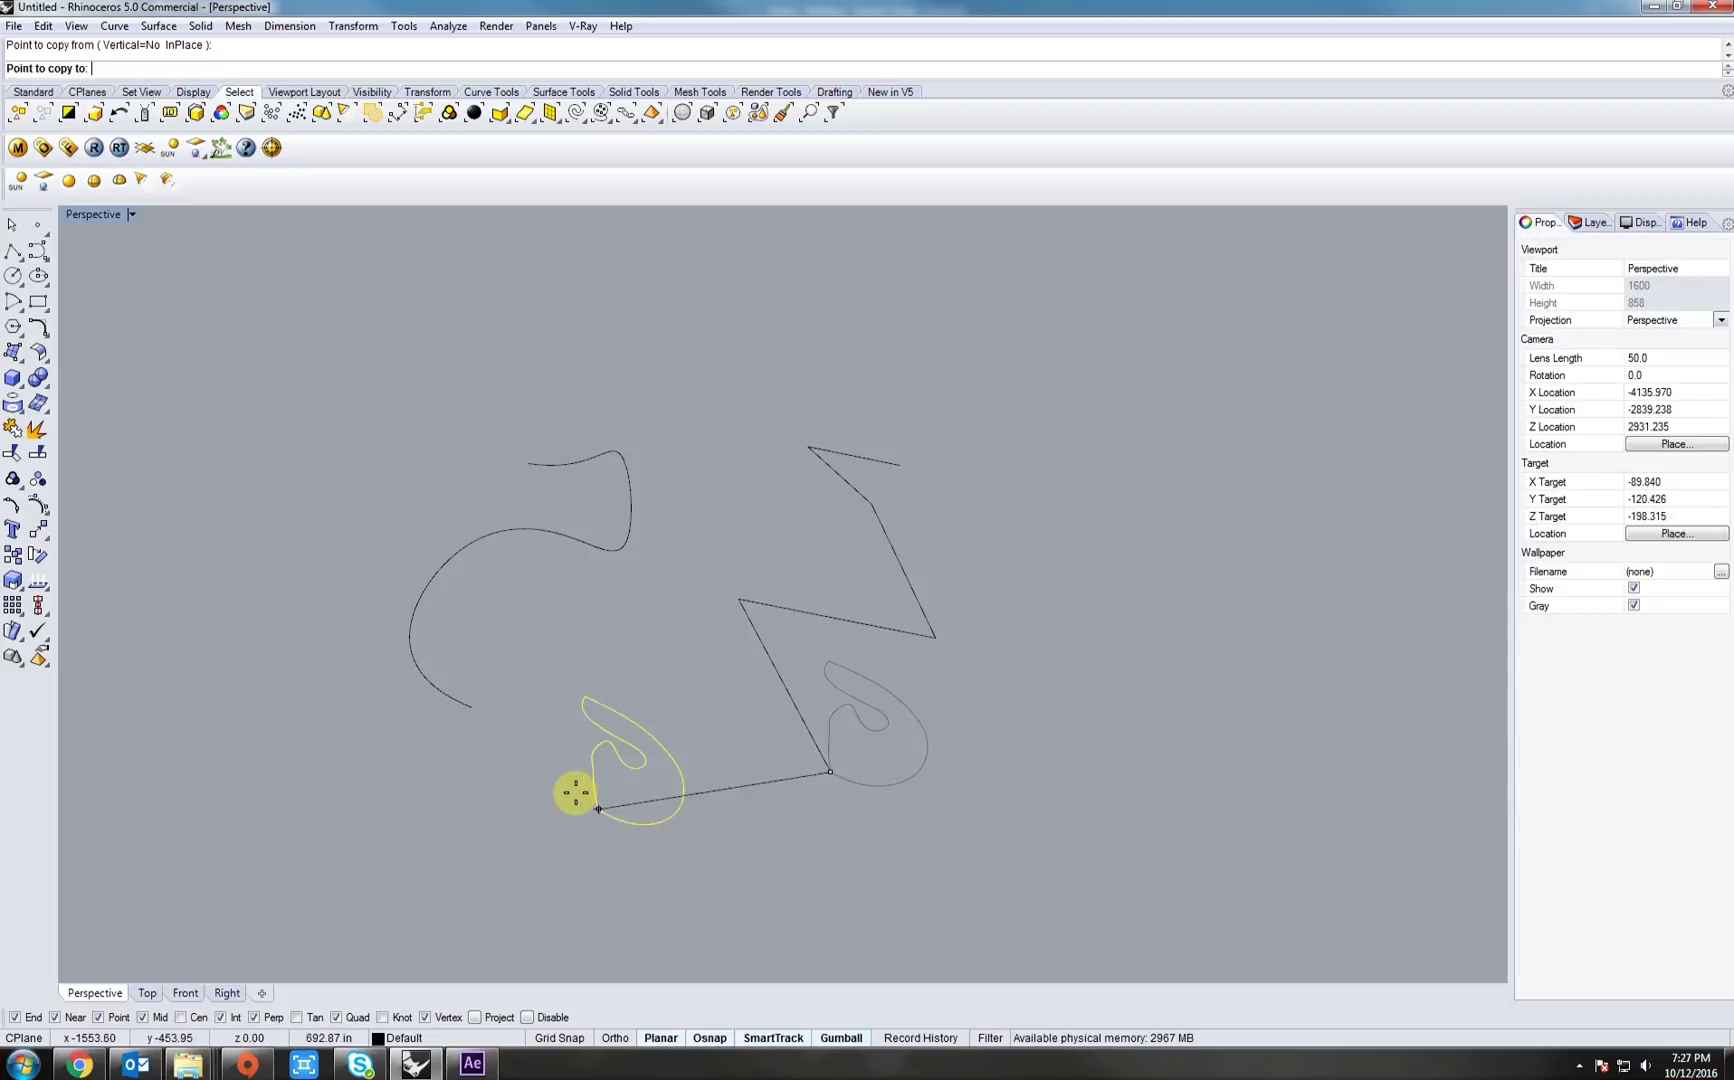
click(471, 710)
key(Return)
key(Escape)
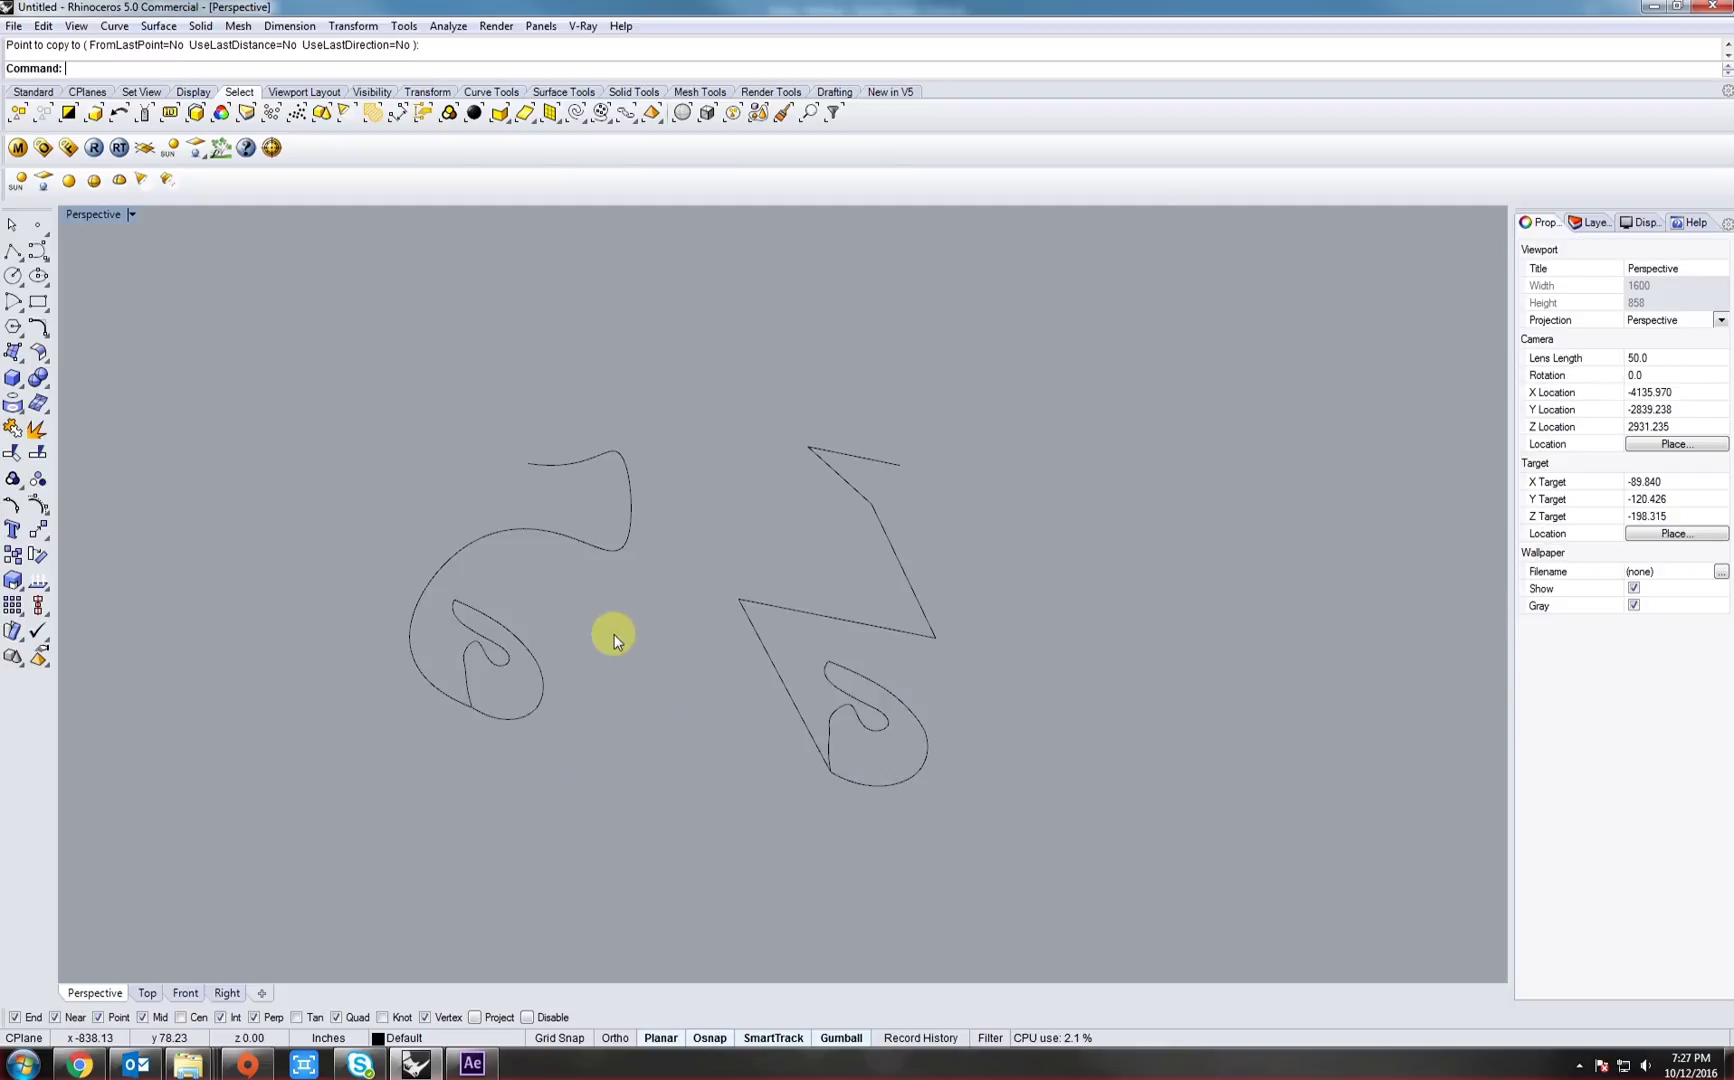
right_drag(614, 634, 608, 685)
right_drag(503, 709, 742, 713)
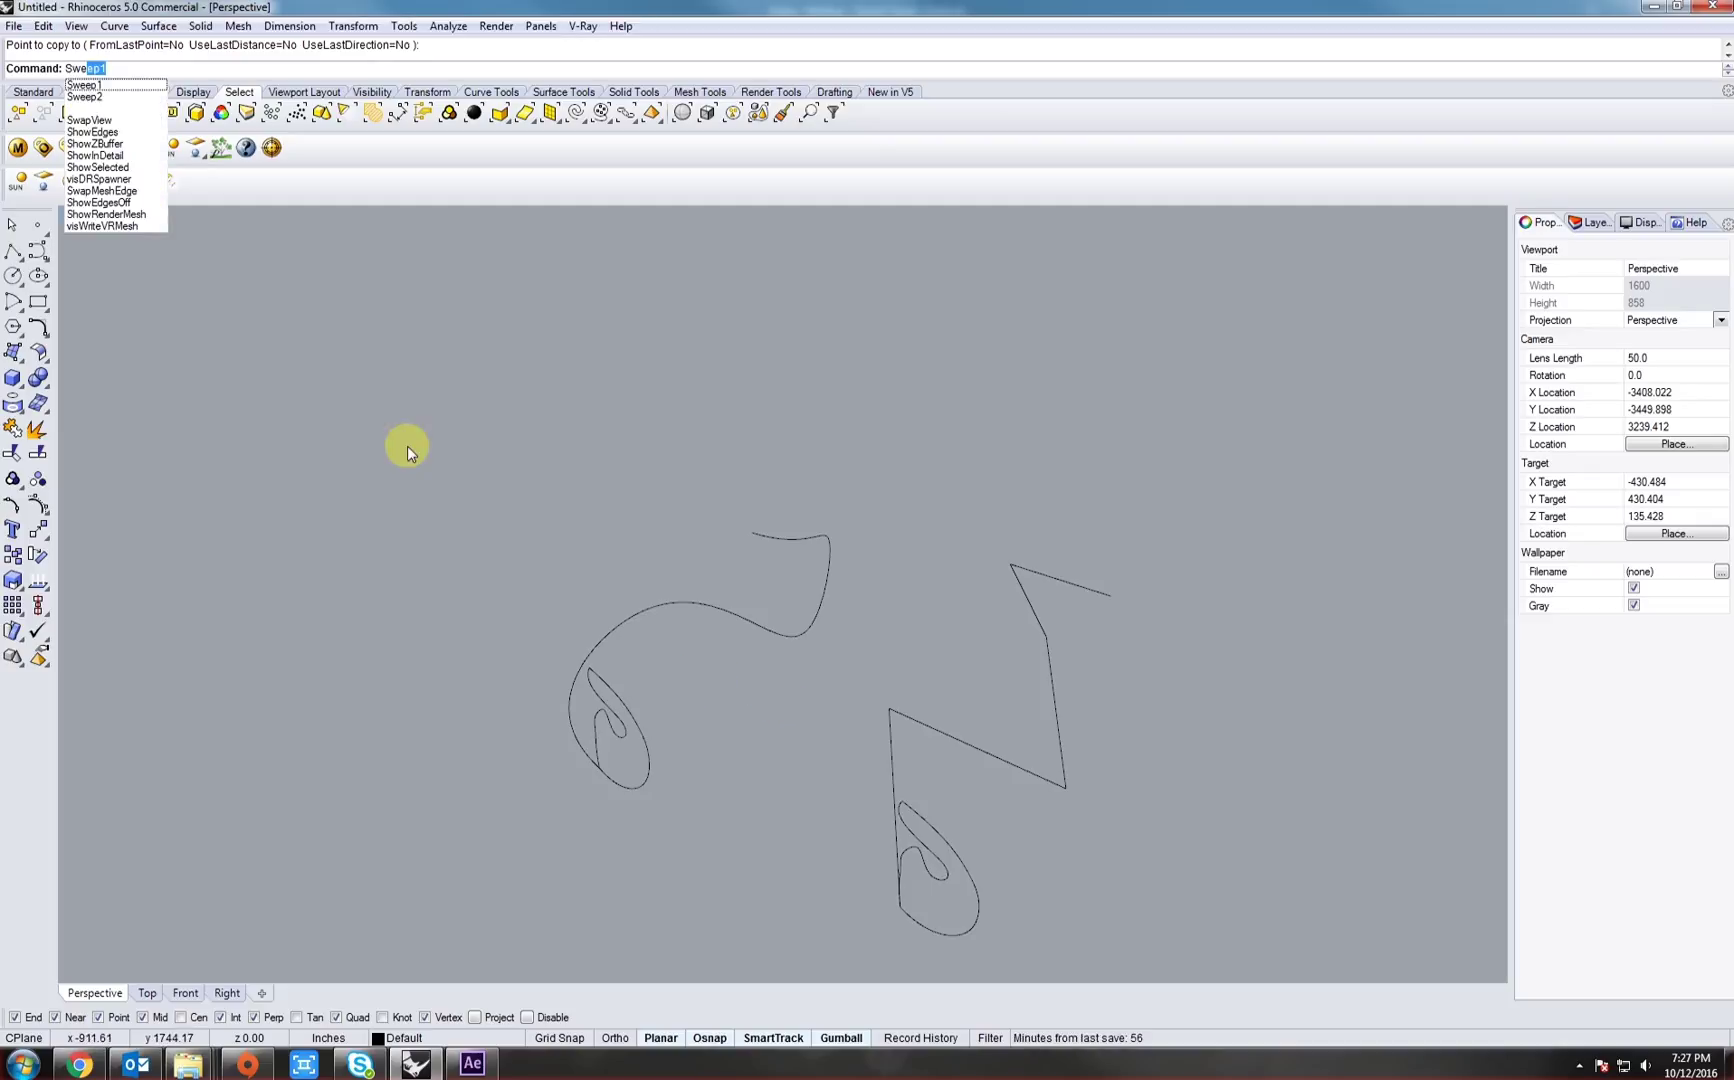
- Run Sweep1 with the S-curve as rail and the teardrop as cross section
click(91, 87)
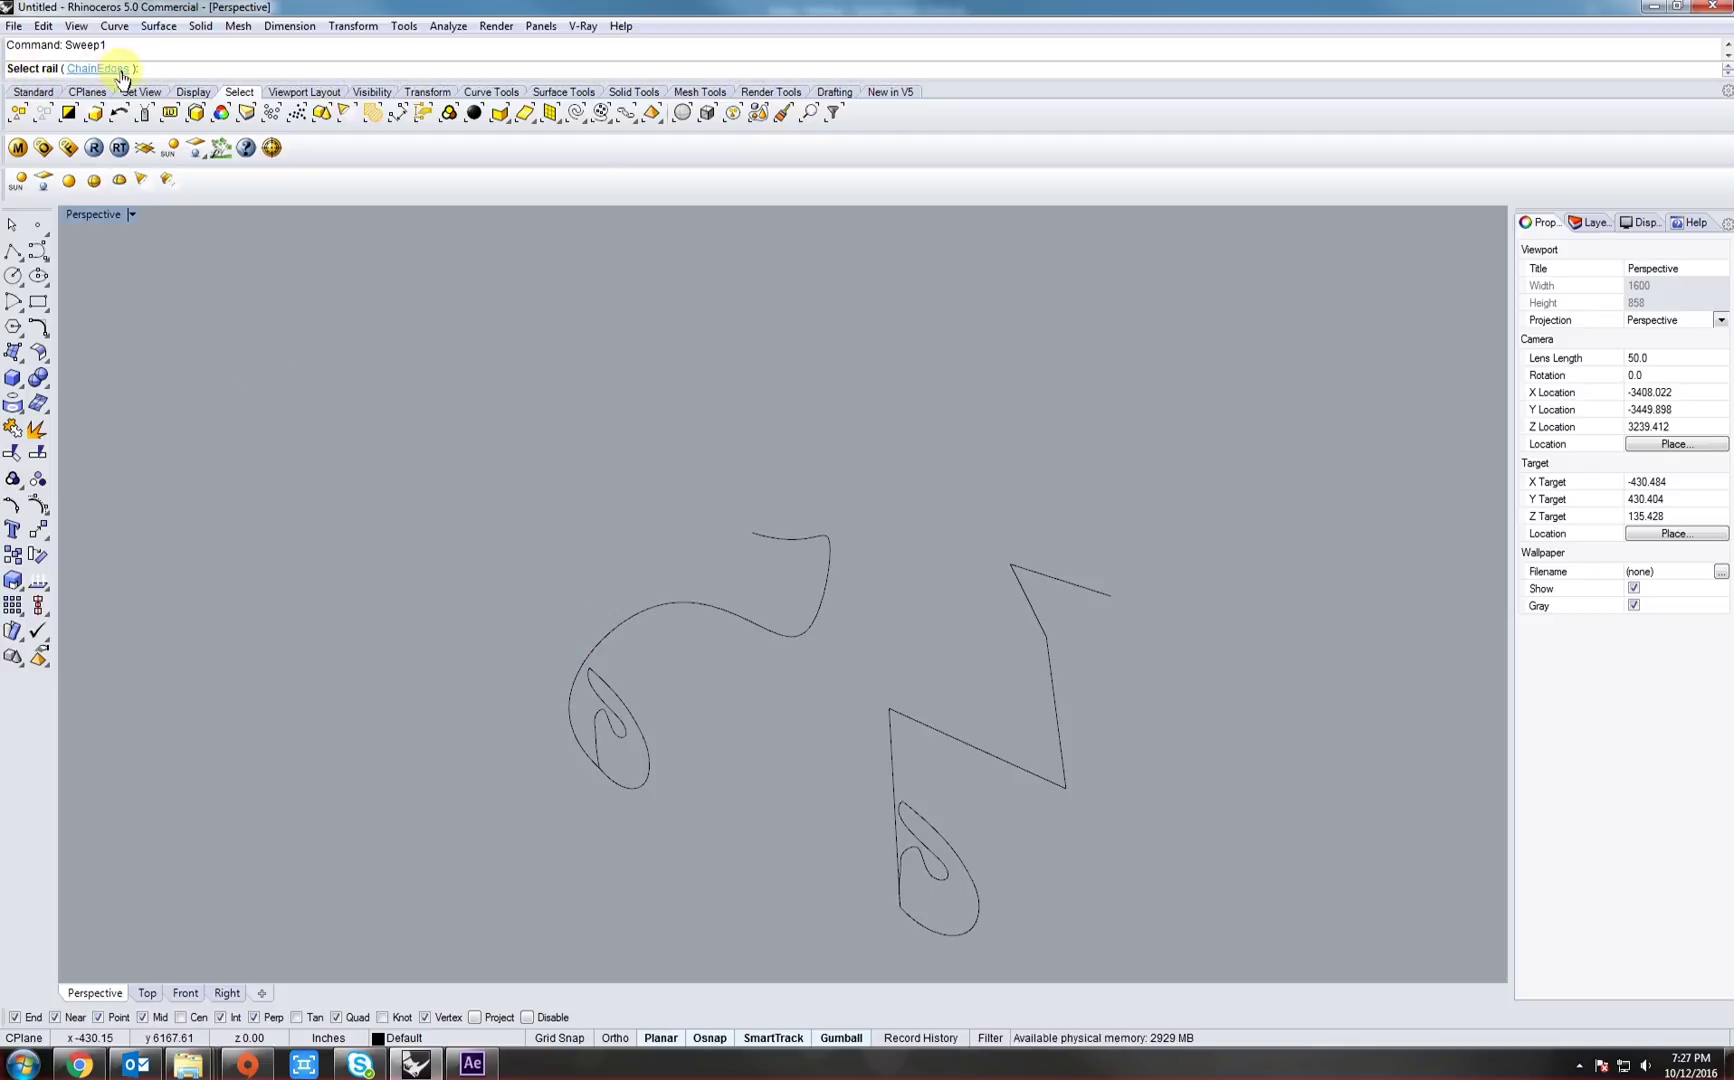
click(612, 633)
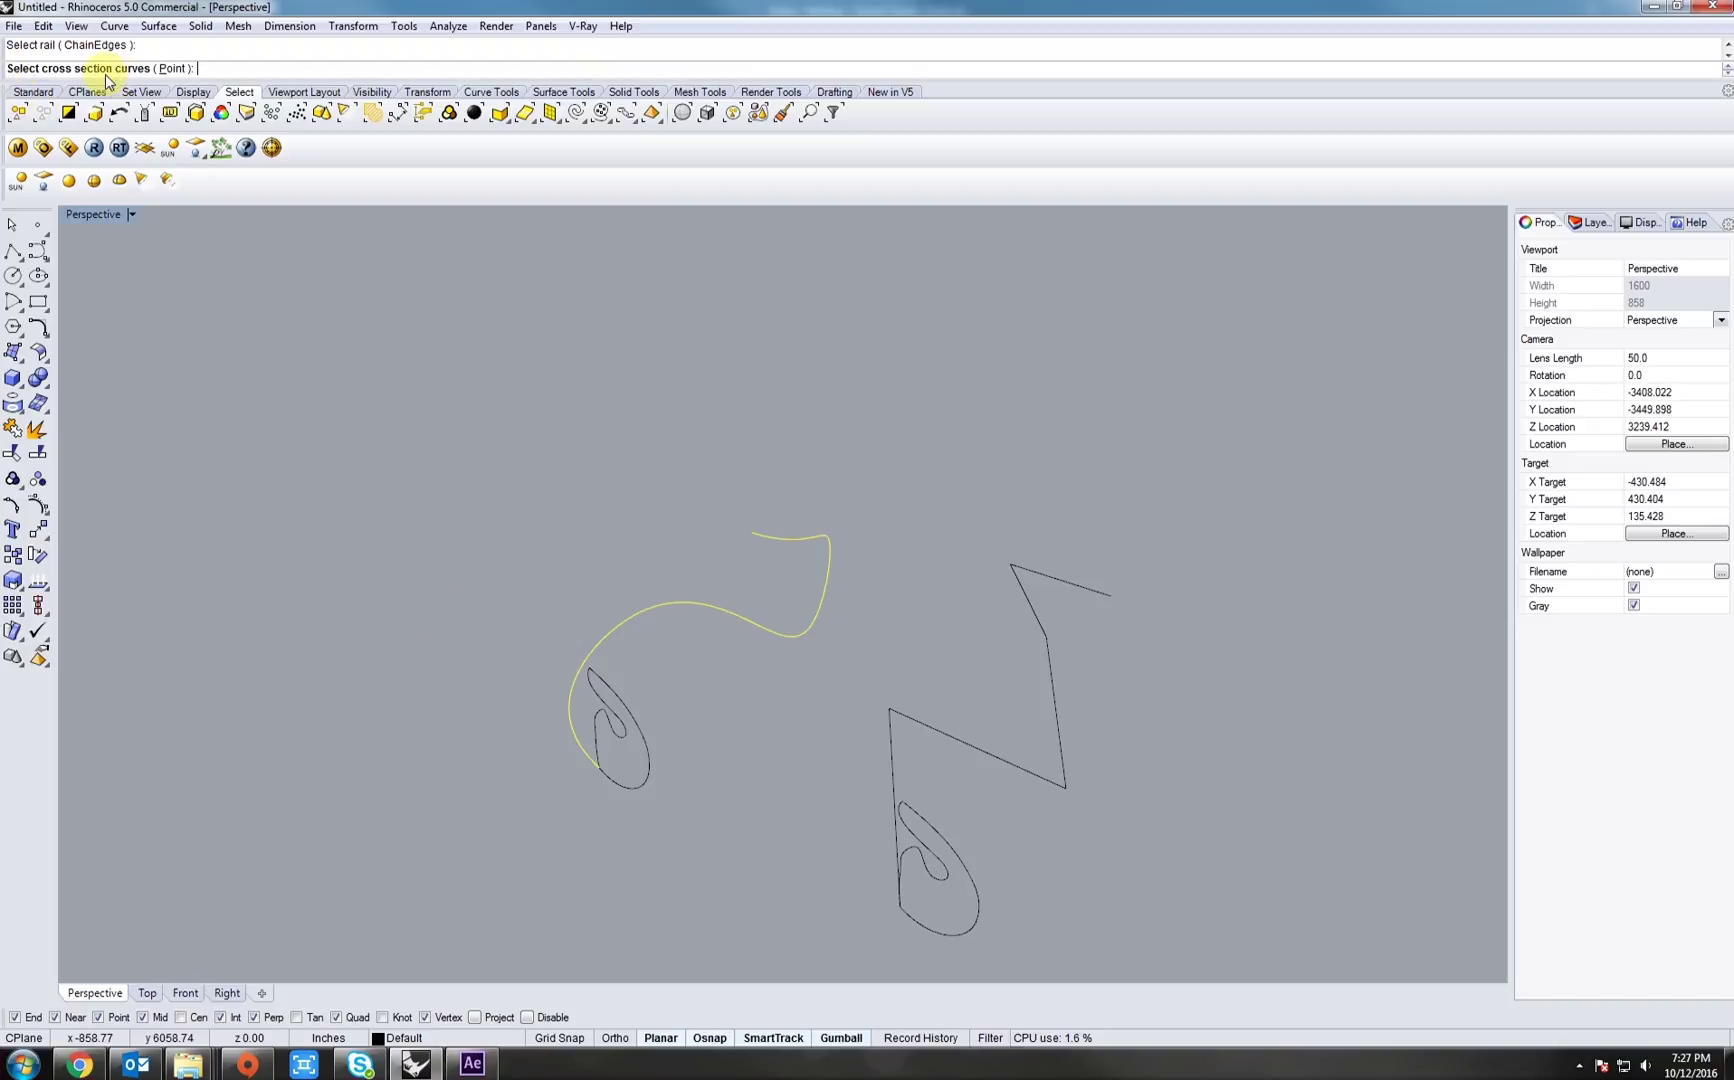
click(617, 700)
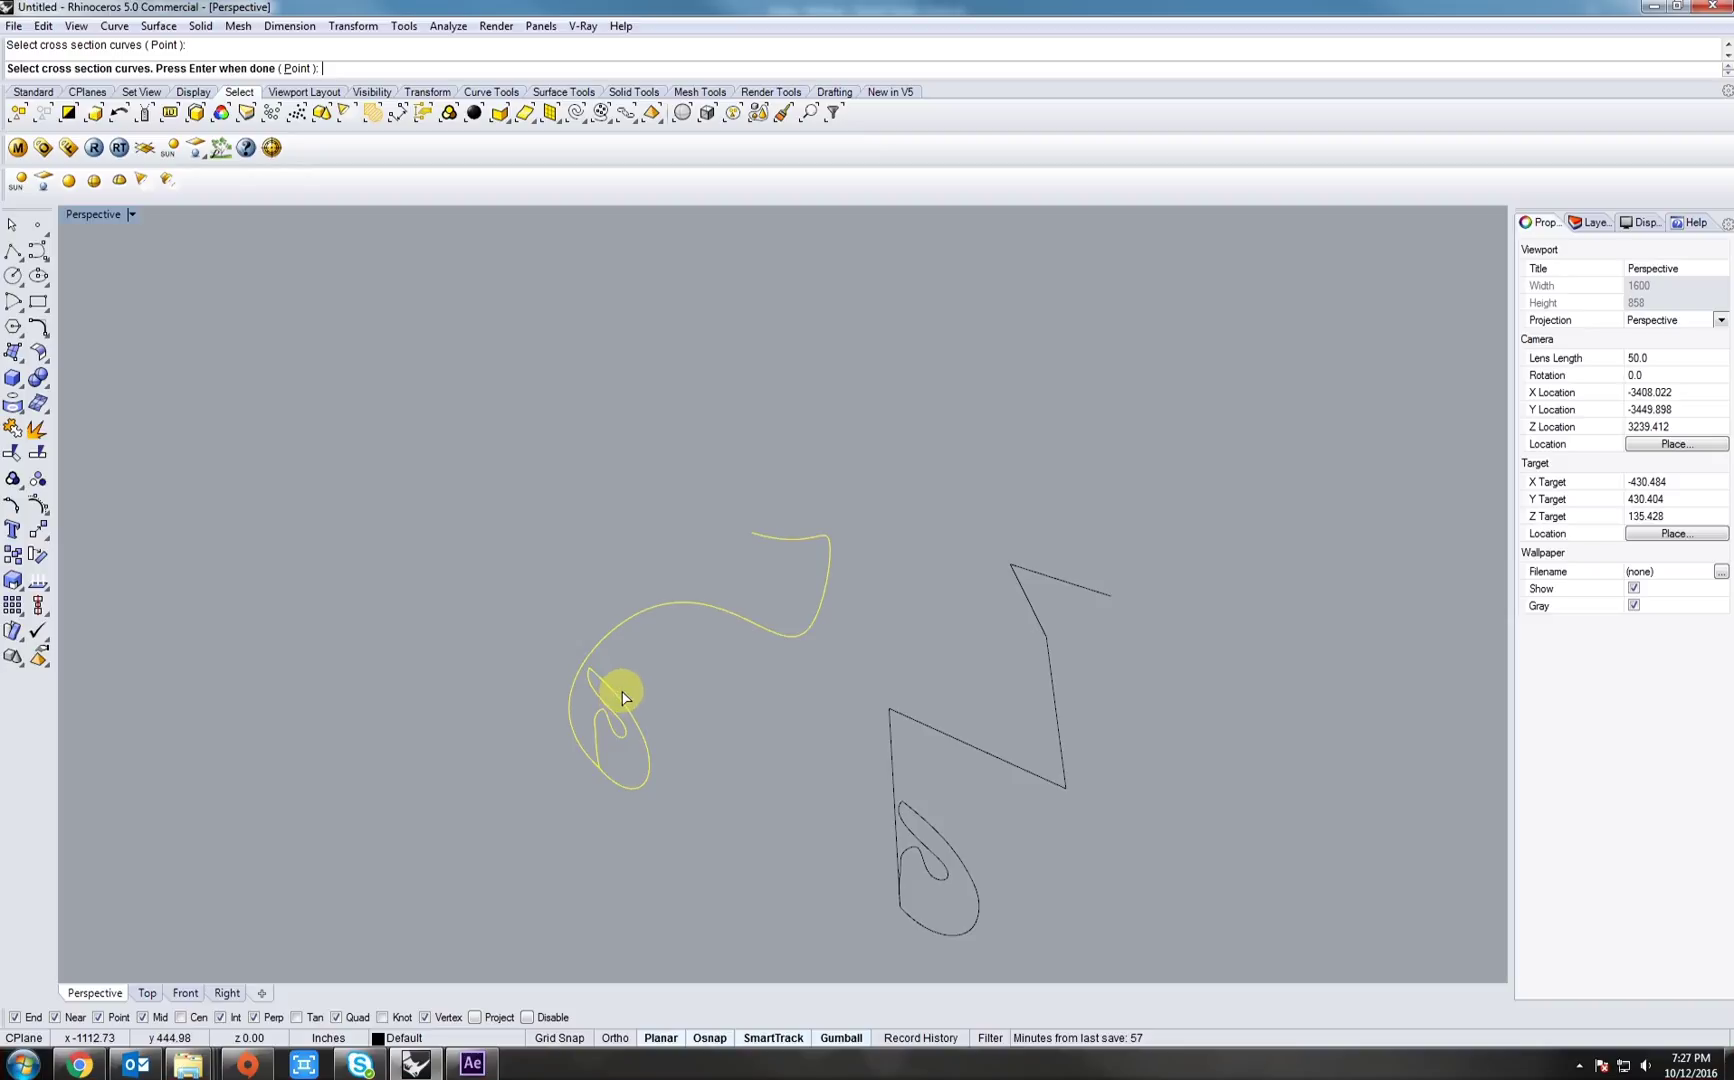
right_click(623, 695)
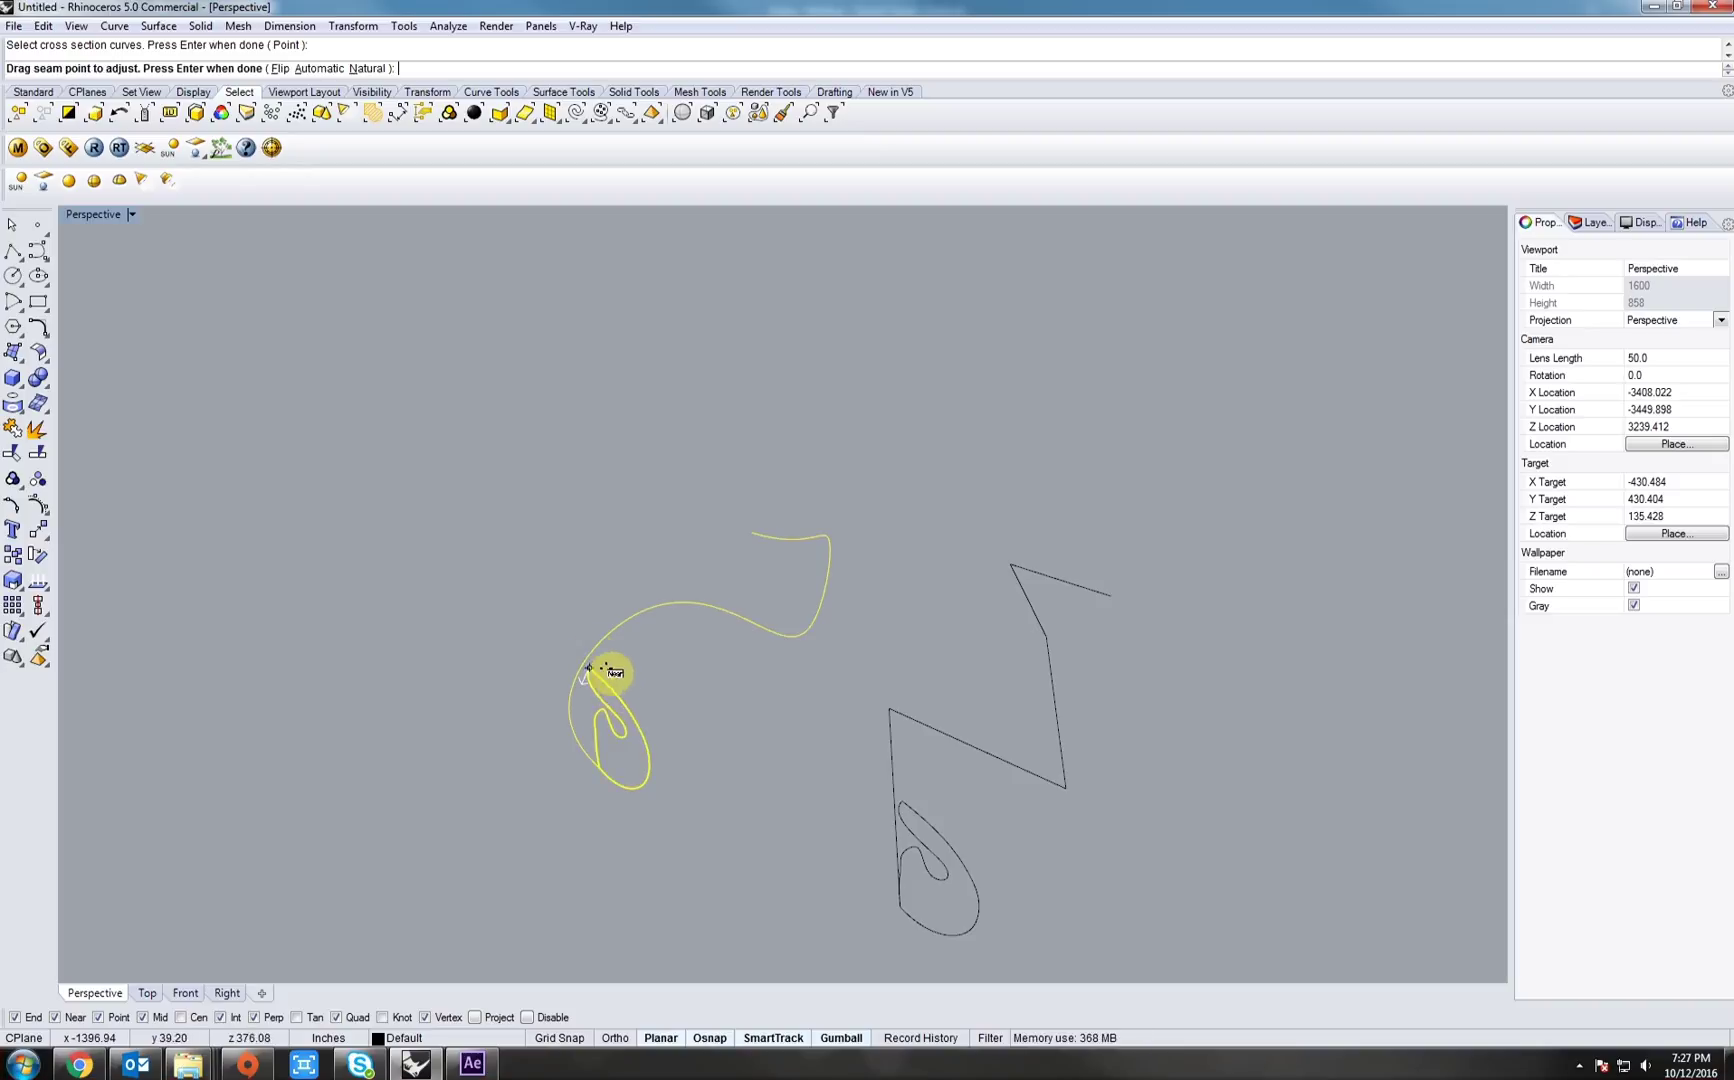
right_click(507, 713)
right_drag(503, 705, 452, 603)
- Preview Roadlike Top and Roadlike Right styles, then create the sweep as Freeform
click(805, 424)
click(805, 451)
click(895, 656)
click(816, 428)
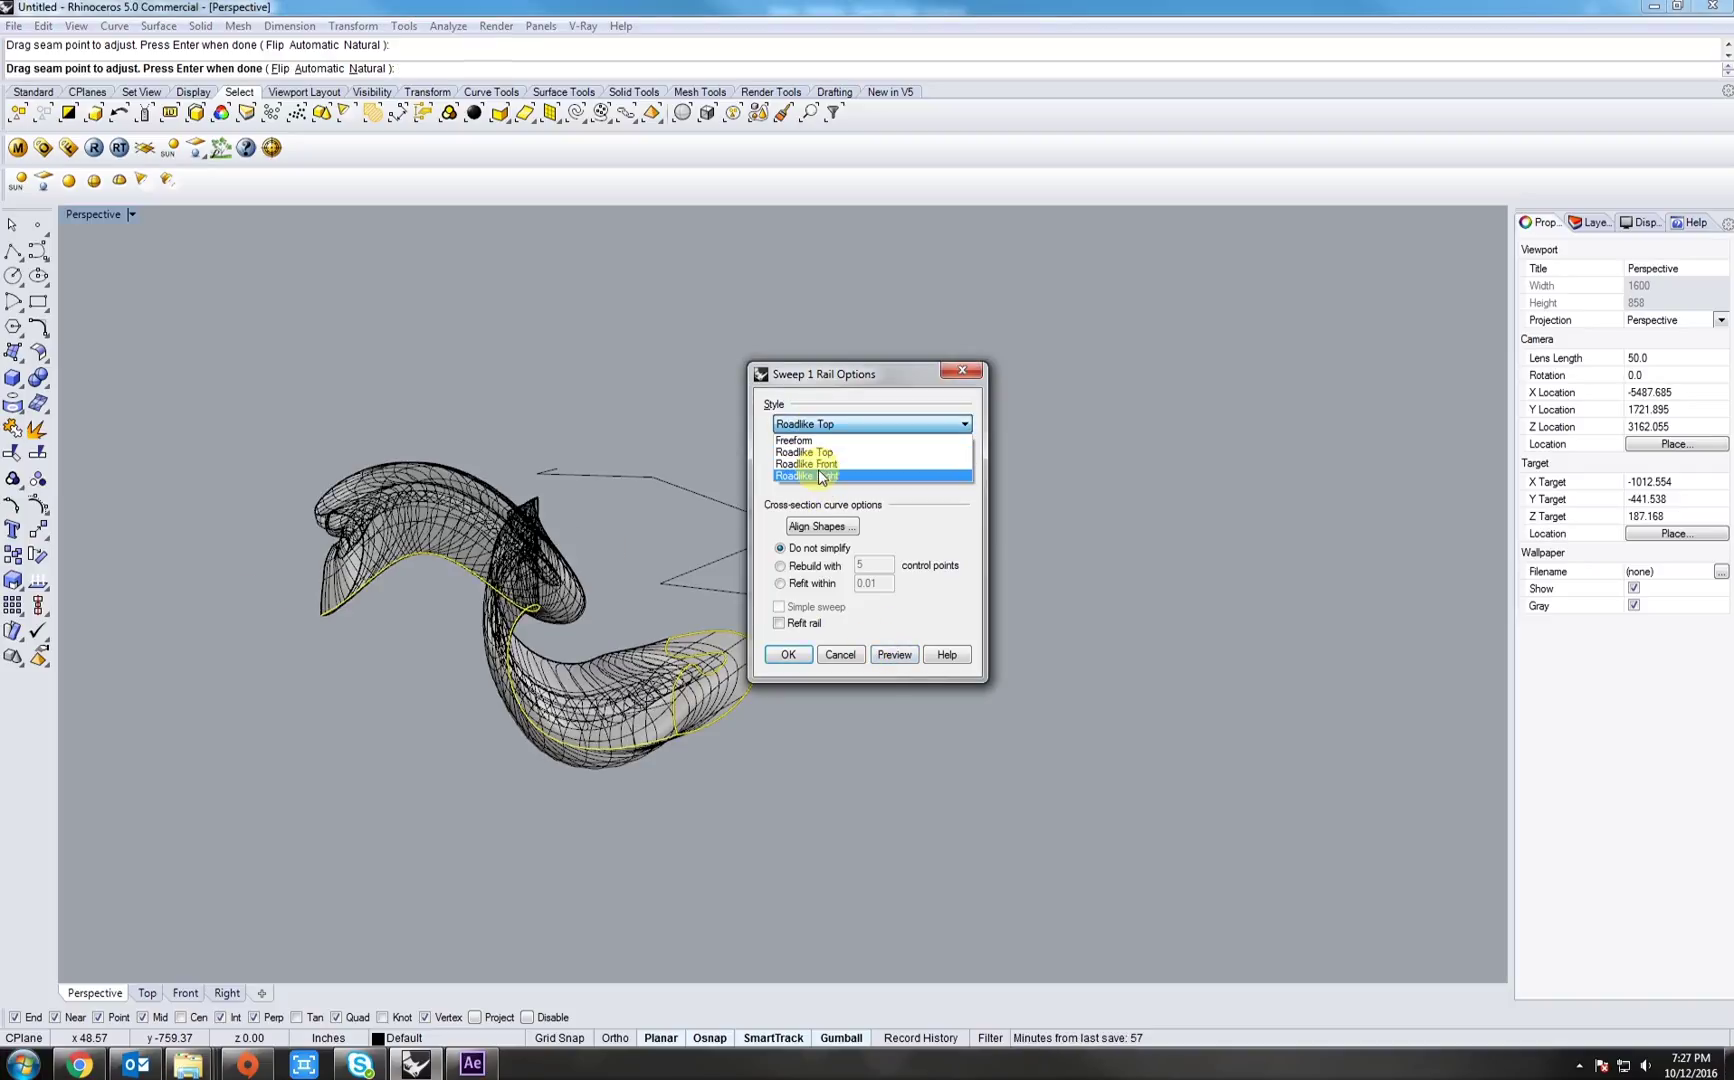
click(822, 476)
click(892, 655)
click(822, 428)
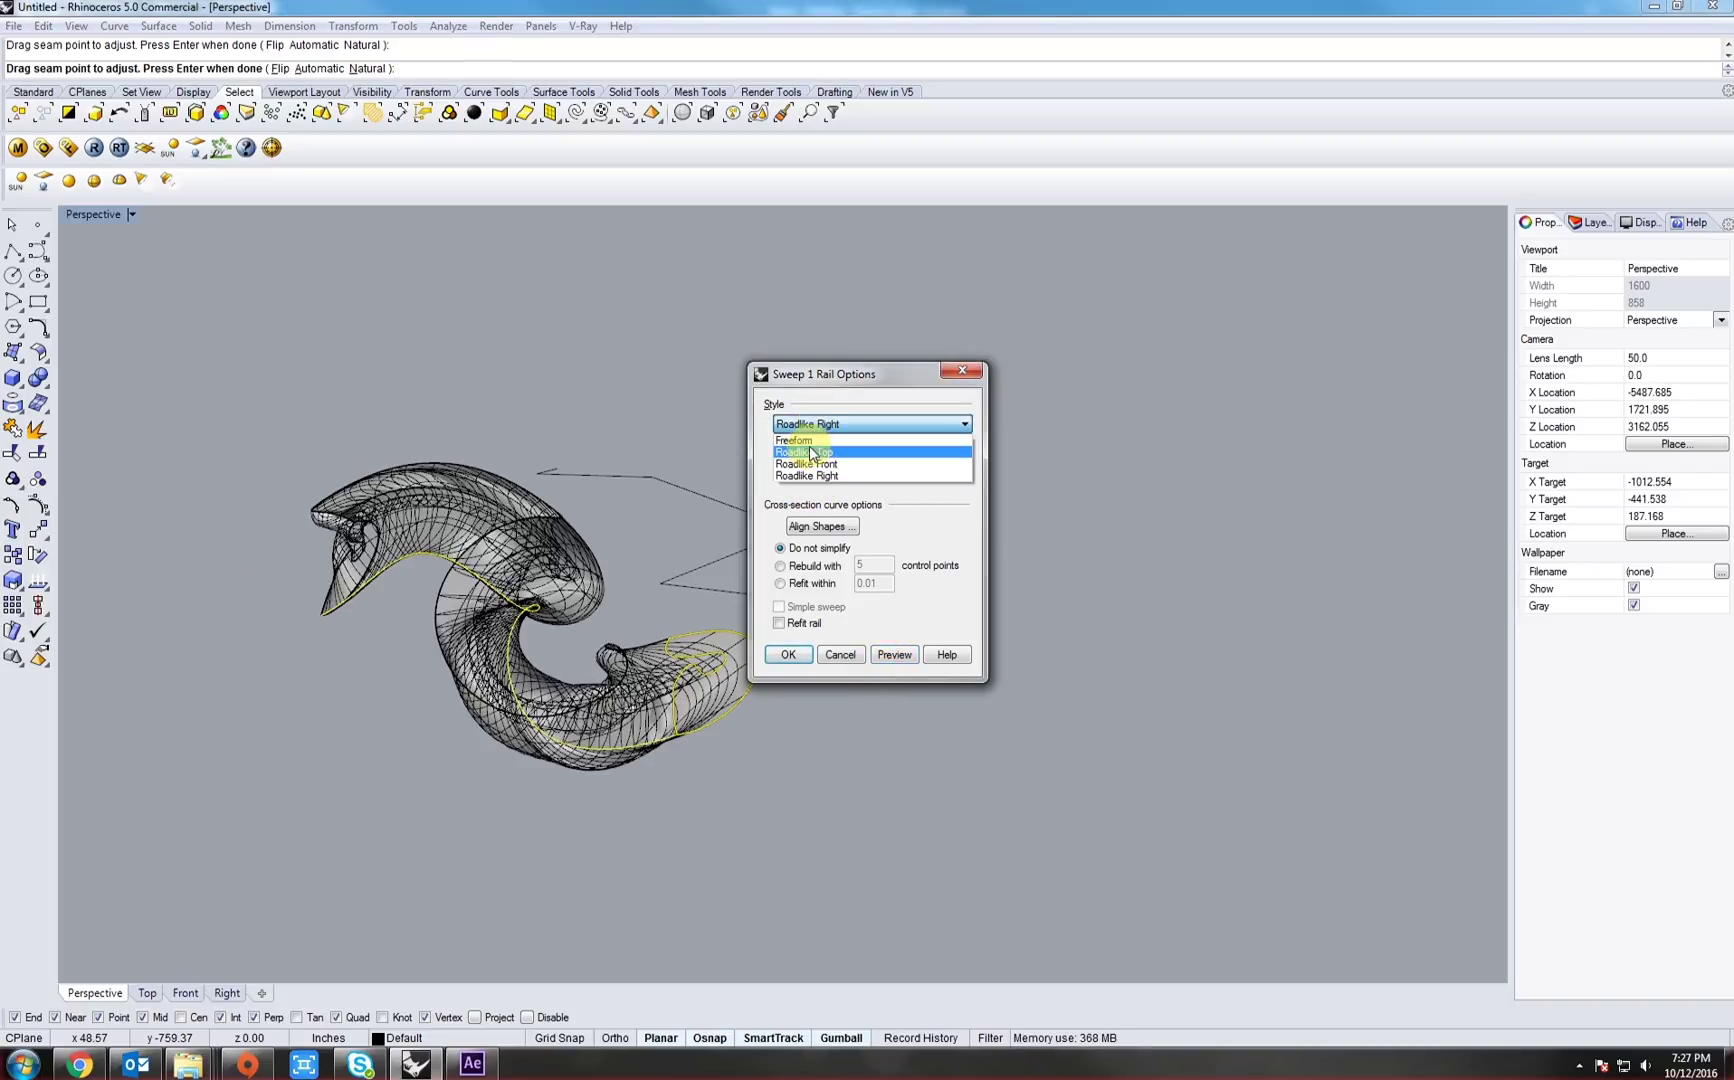
click(812, 438)
click(892, 656)
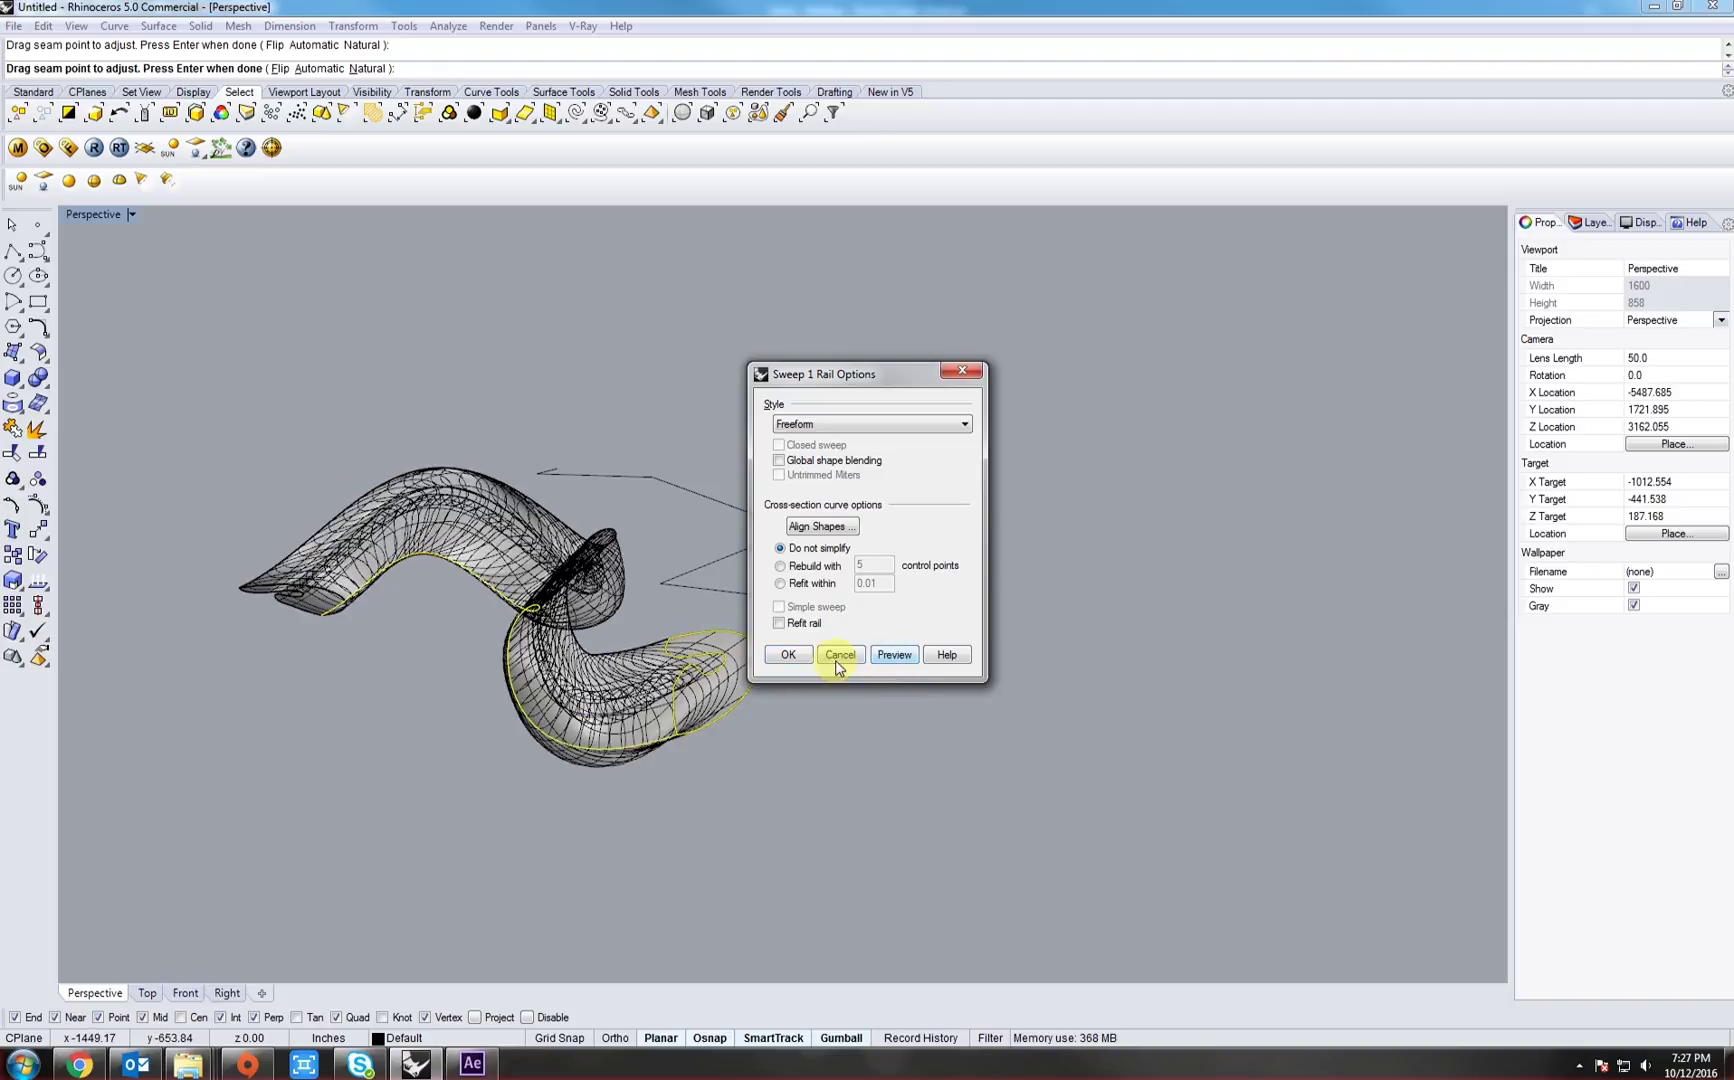
click(782, 655)
mouse_move(619, 666)
right_down()
mouse_move(728, 700)
mouse_move(561, 619)
mouse_move(537, 655)
mouse_move(720, 689)
mouse_move(643, 728)
mouse_move(692, 730)
right_up()
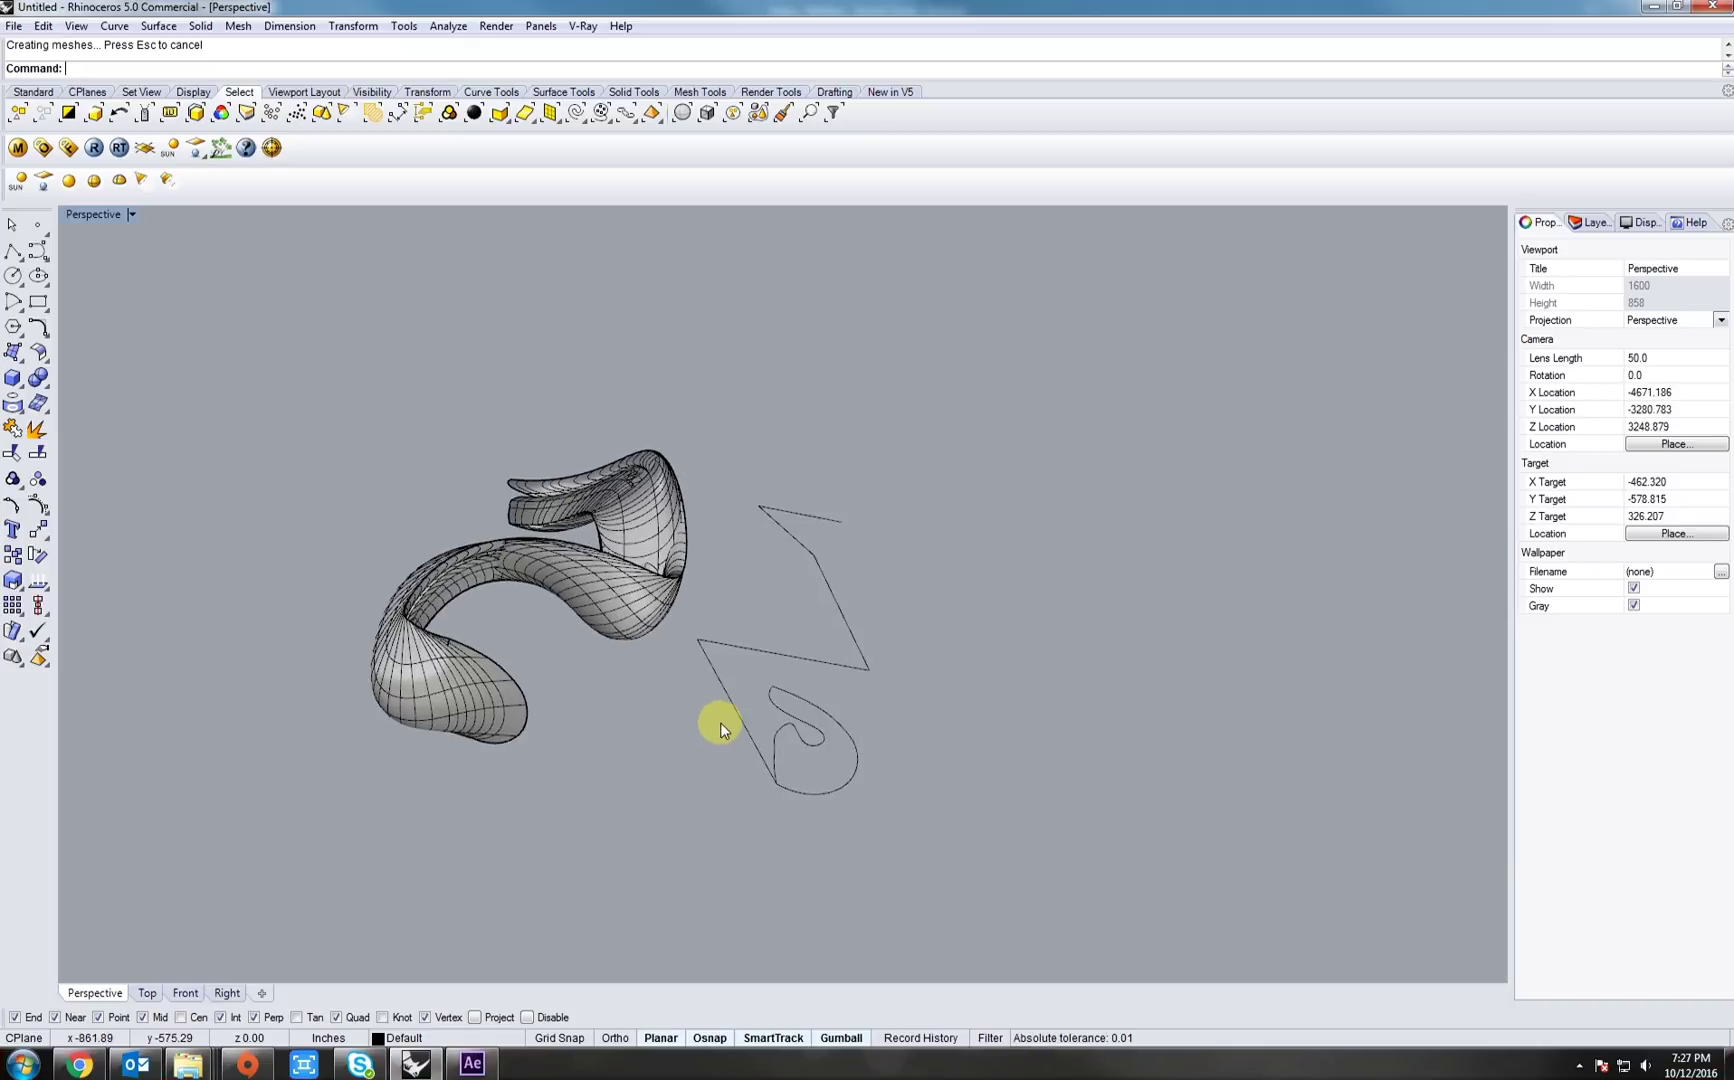
- Sweep the teardrop along the zigzag polyline with Sweep1 to create a second surface
text(p1)
key(Return)
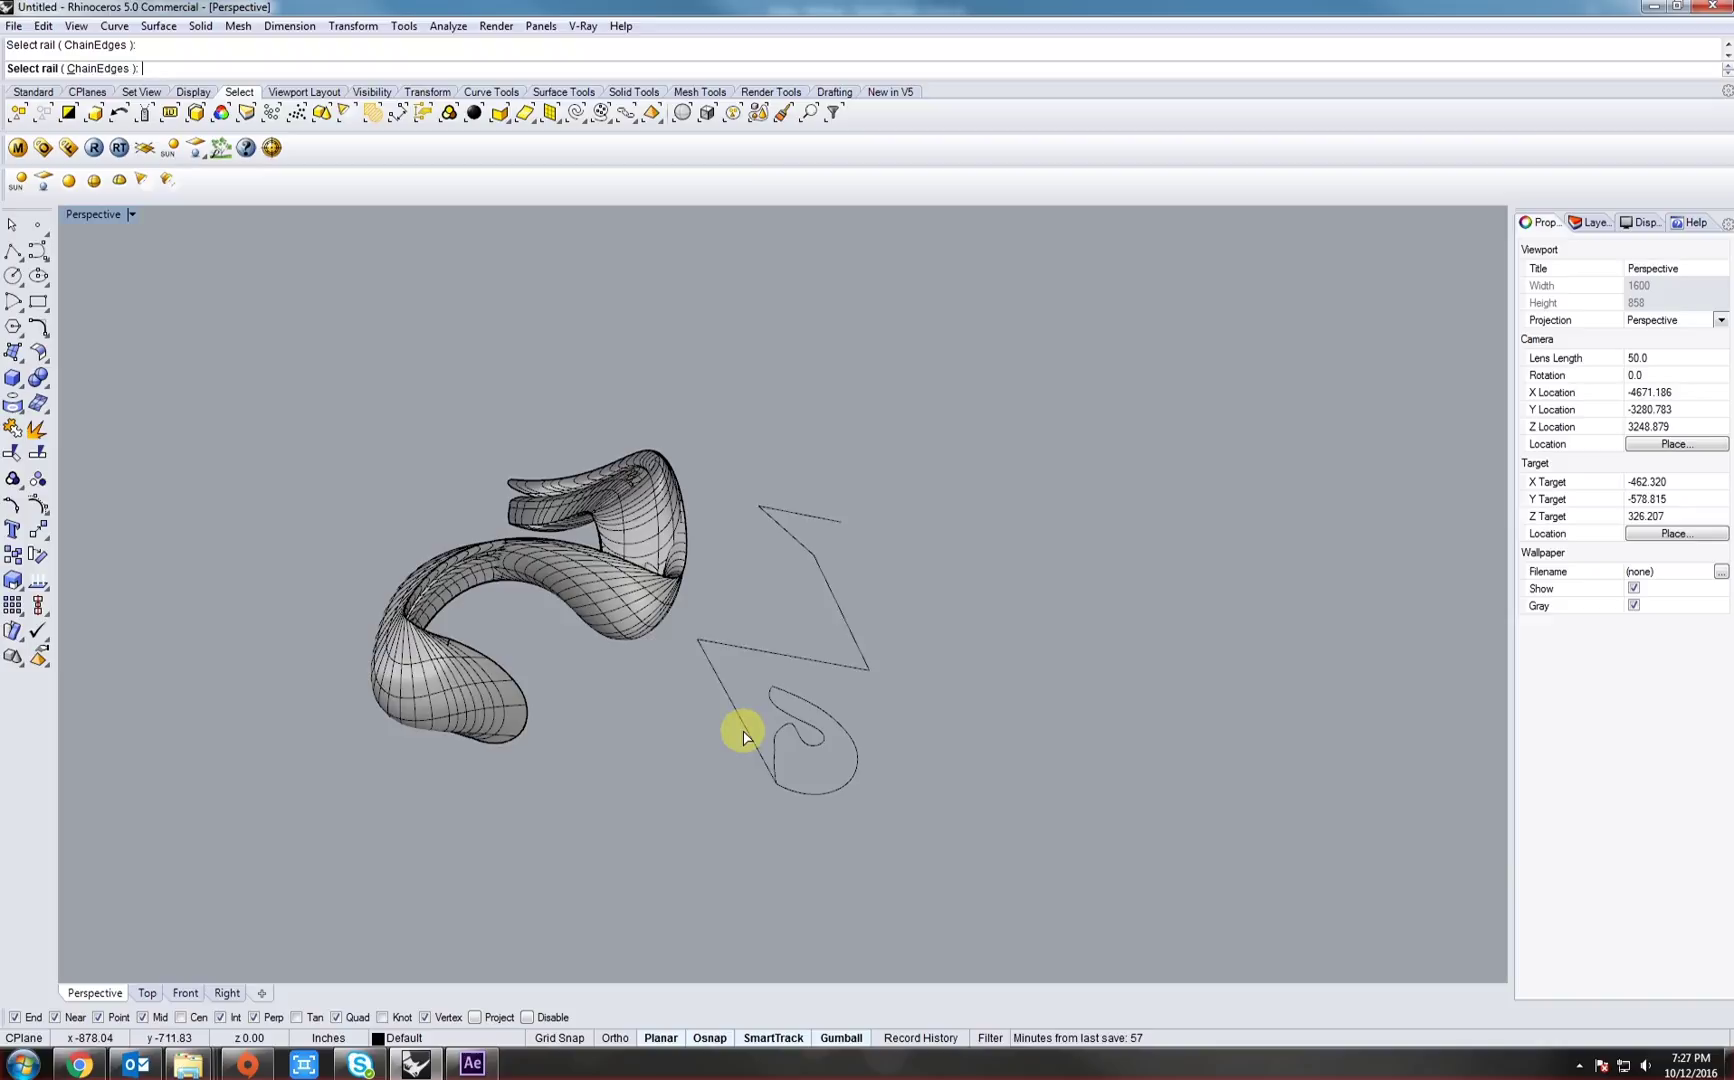
click(743, 737)
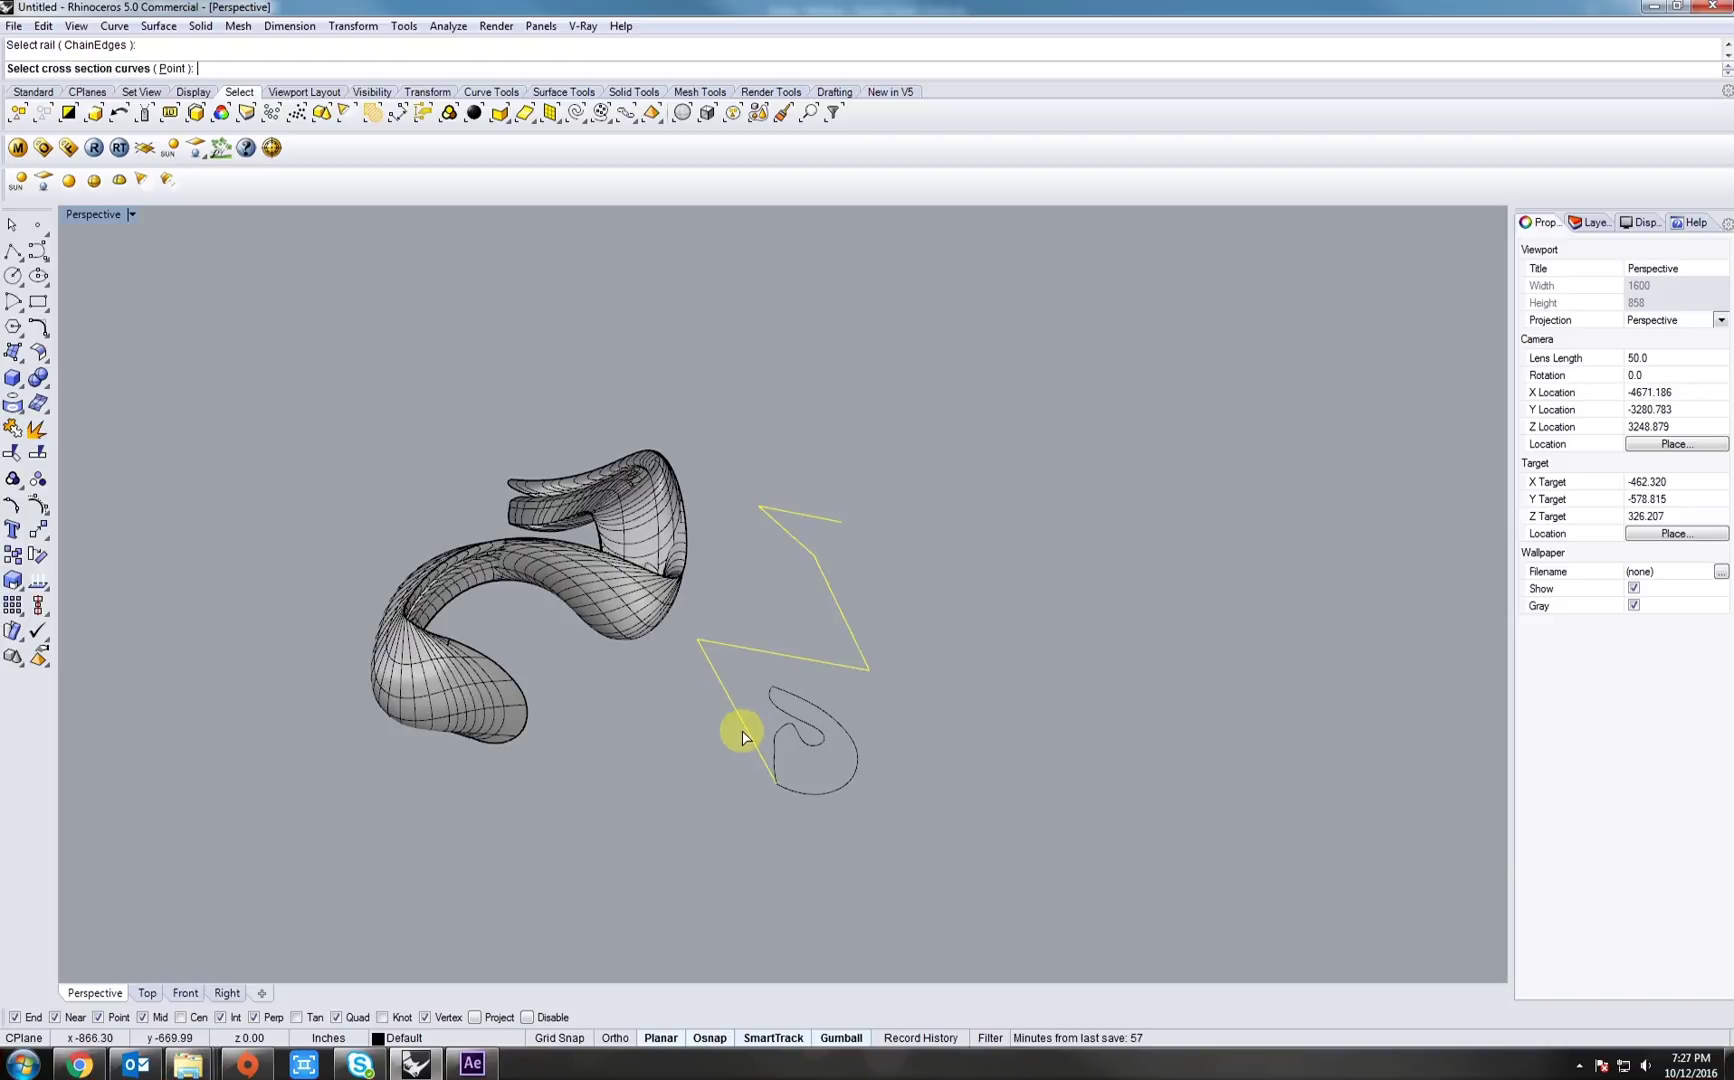
click(796, 707)
key(Return)
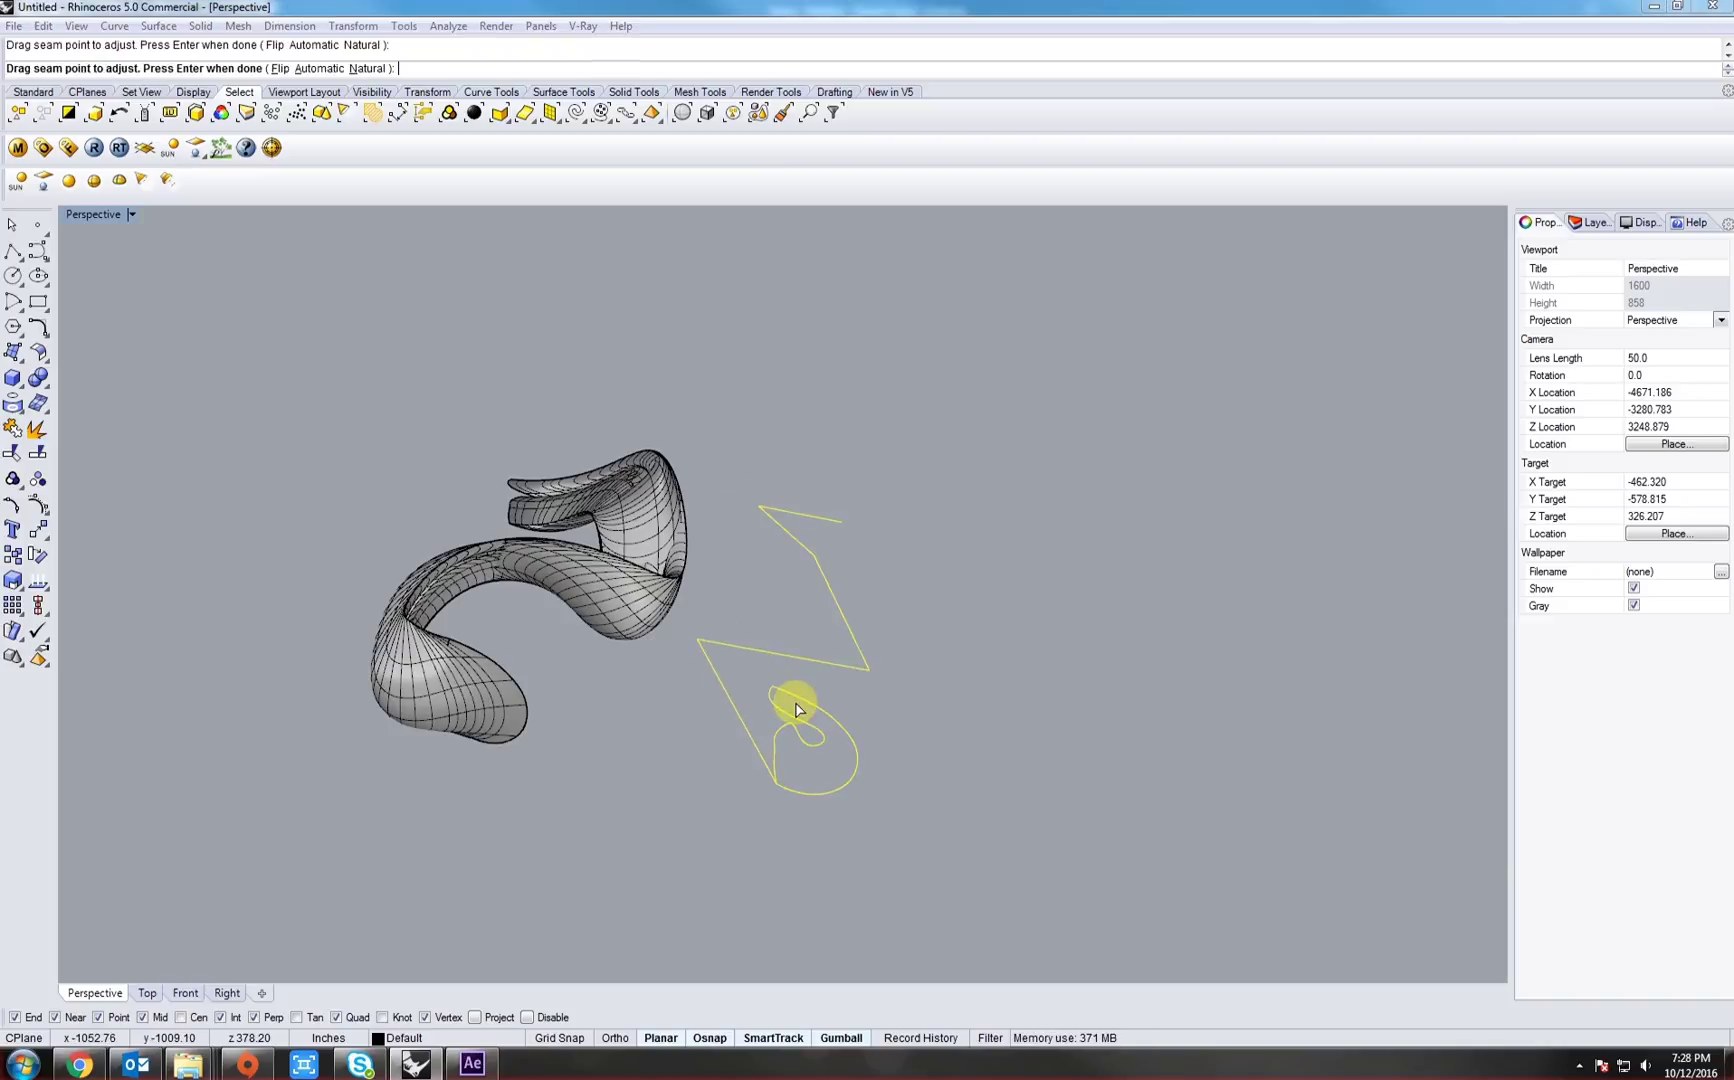
key(Return)
click(788, 654)
- Select both the zigzag sweep and the curvy ribbon surface
right_drag(770, 690, 893, 820)
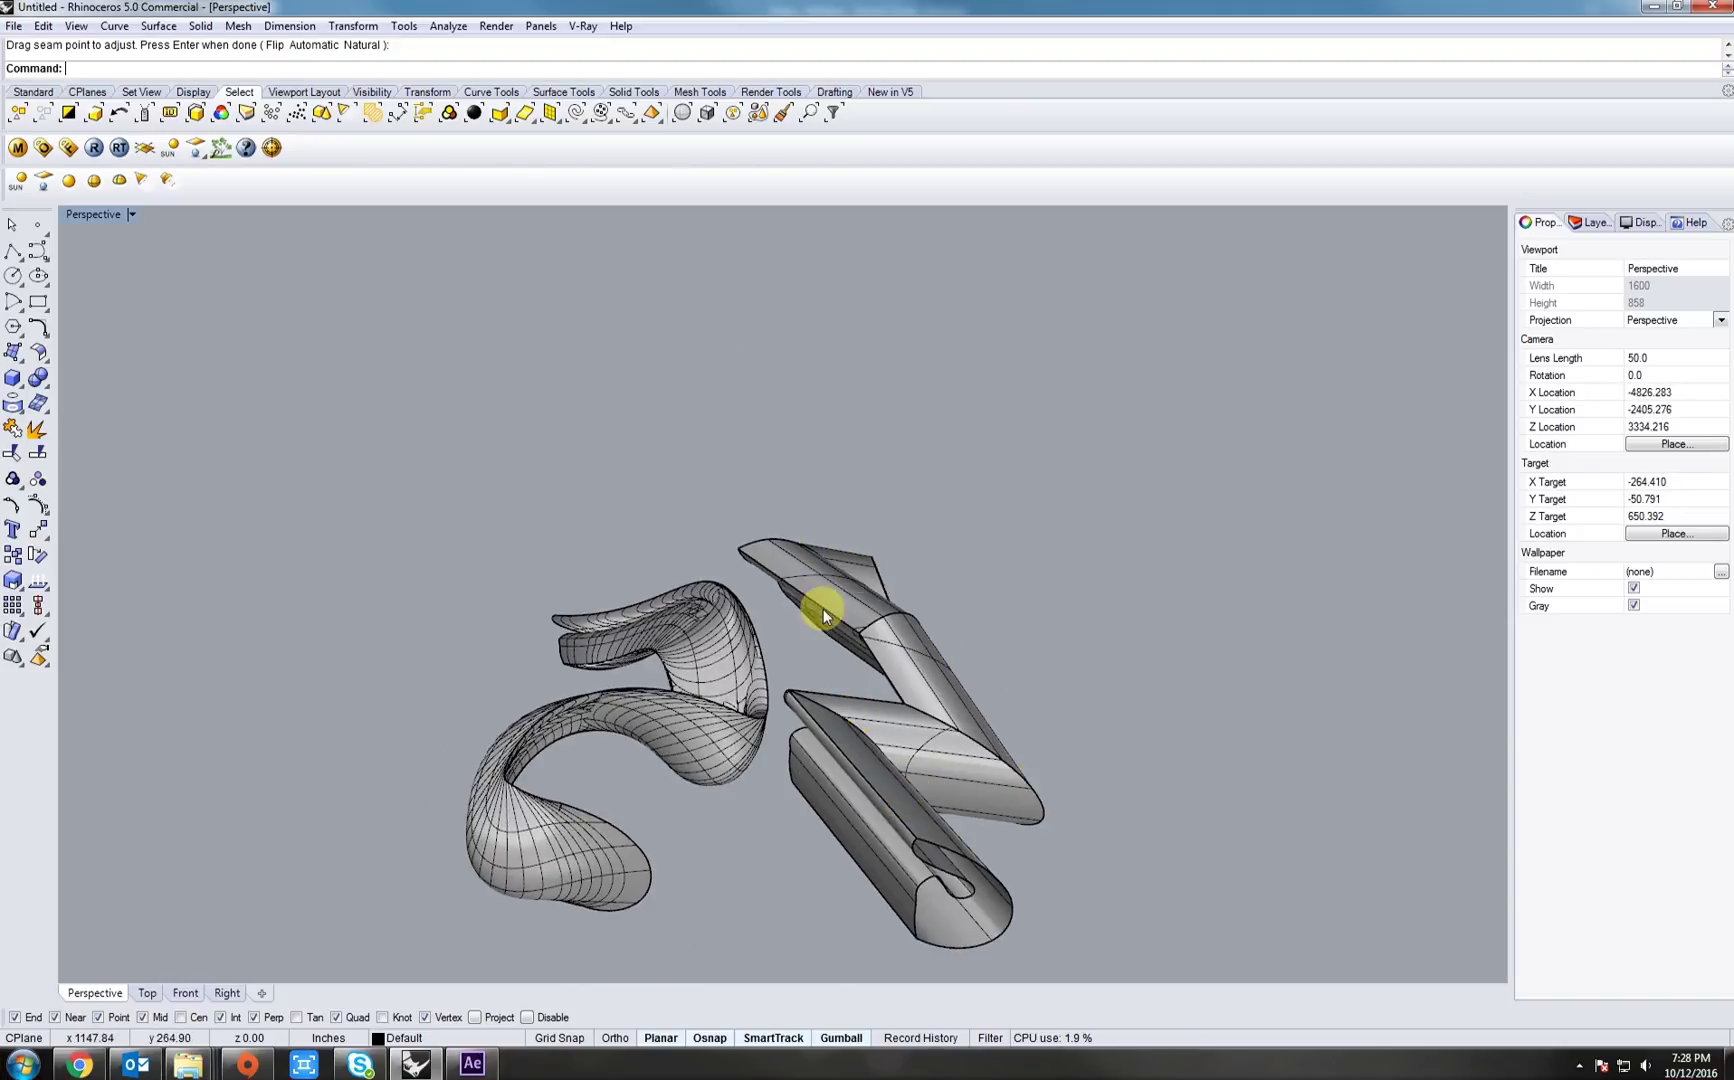
right_drag(824, 610, 764, 771)
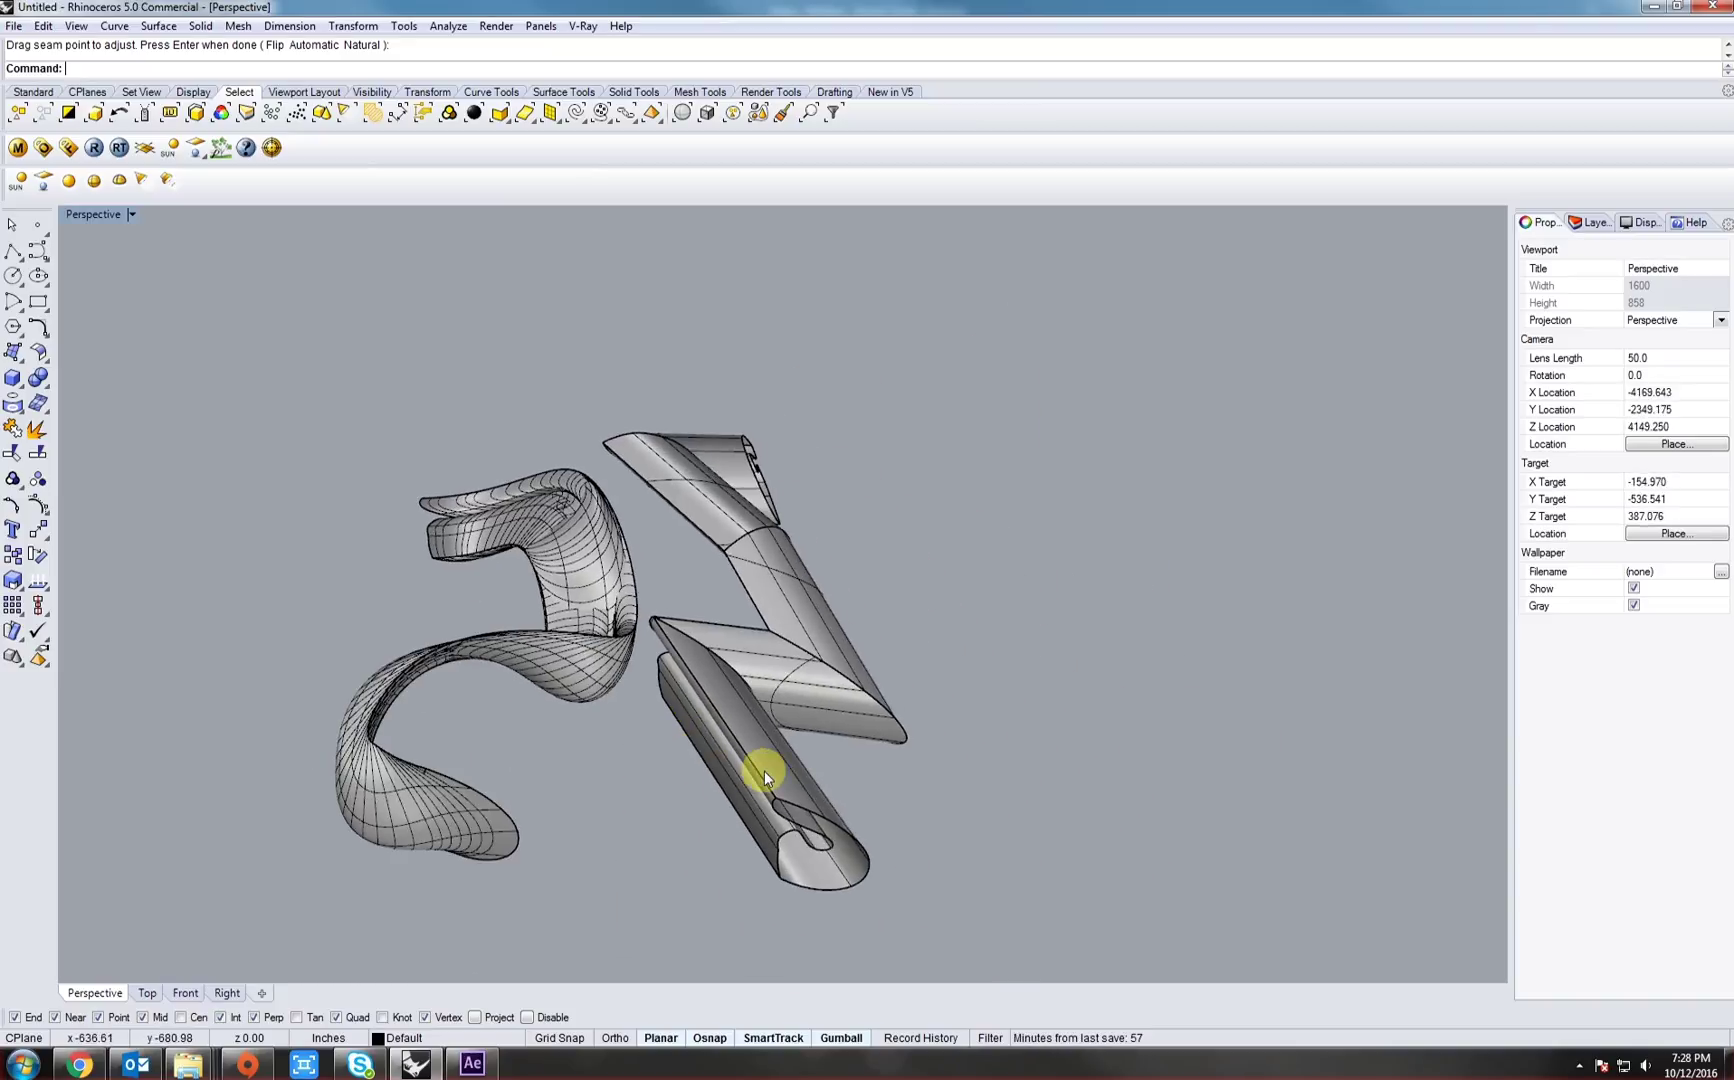
click(764, 771)
shift+click(559, 677)
right_drag(599, 718, 625, 740)
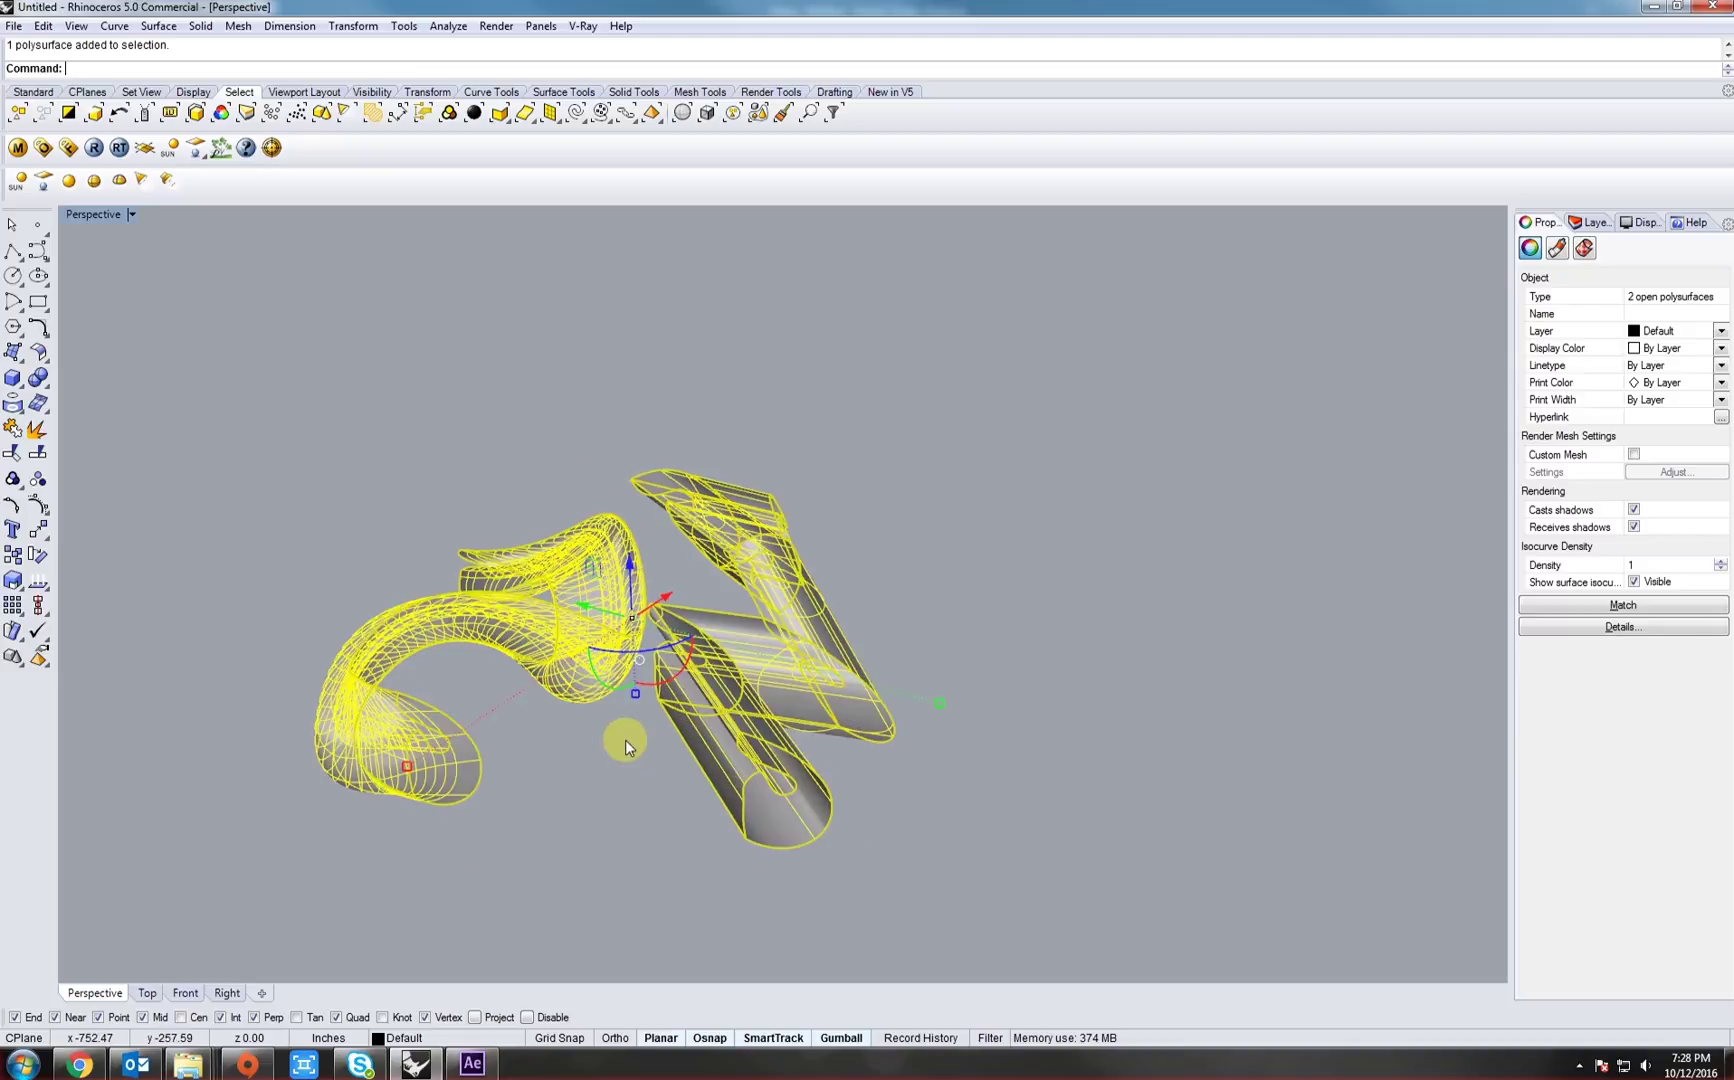
- Delete both sweep surfaces and both teardrop profile curves
key(Delete)
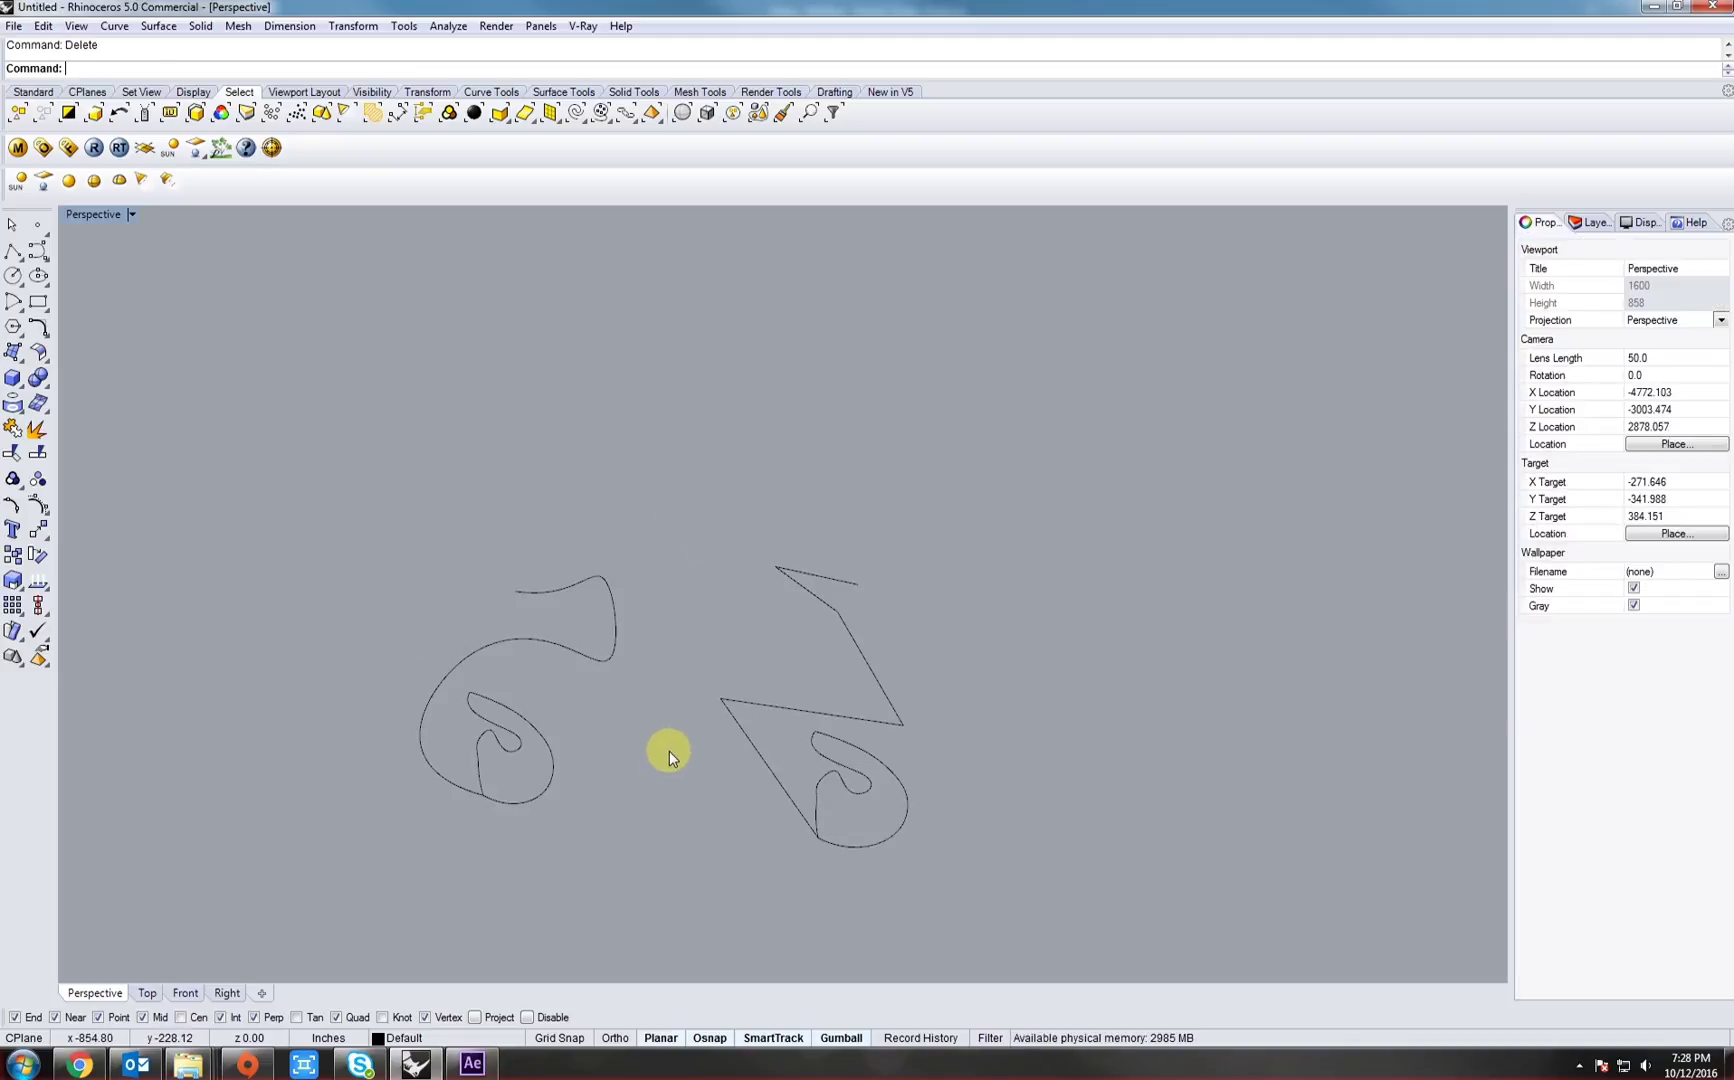
click(558, 783)
key(Delete)
click(829, 782)
key(Delete)
right_drag(829, 782, 680, 790)
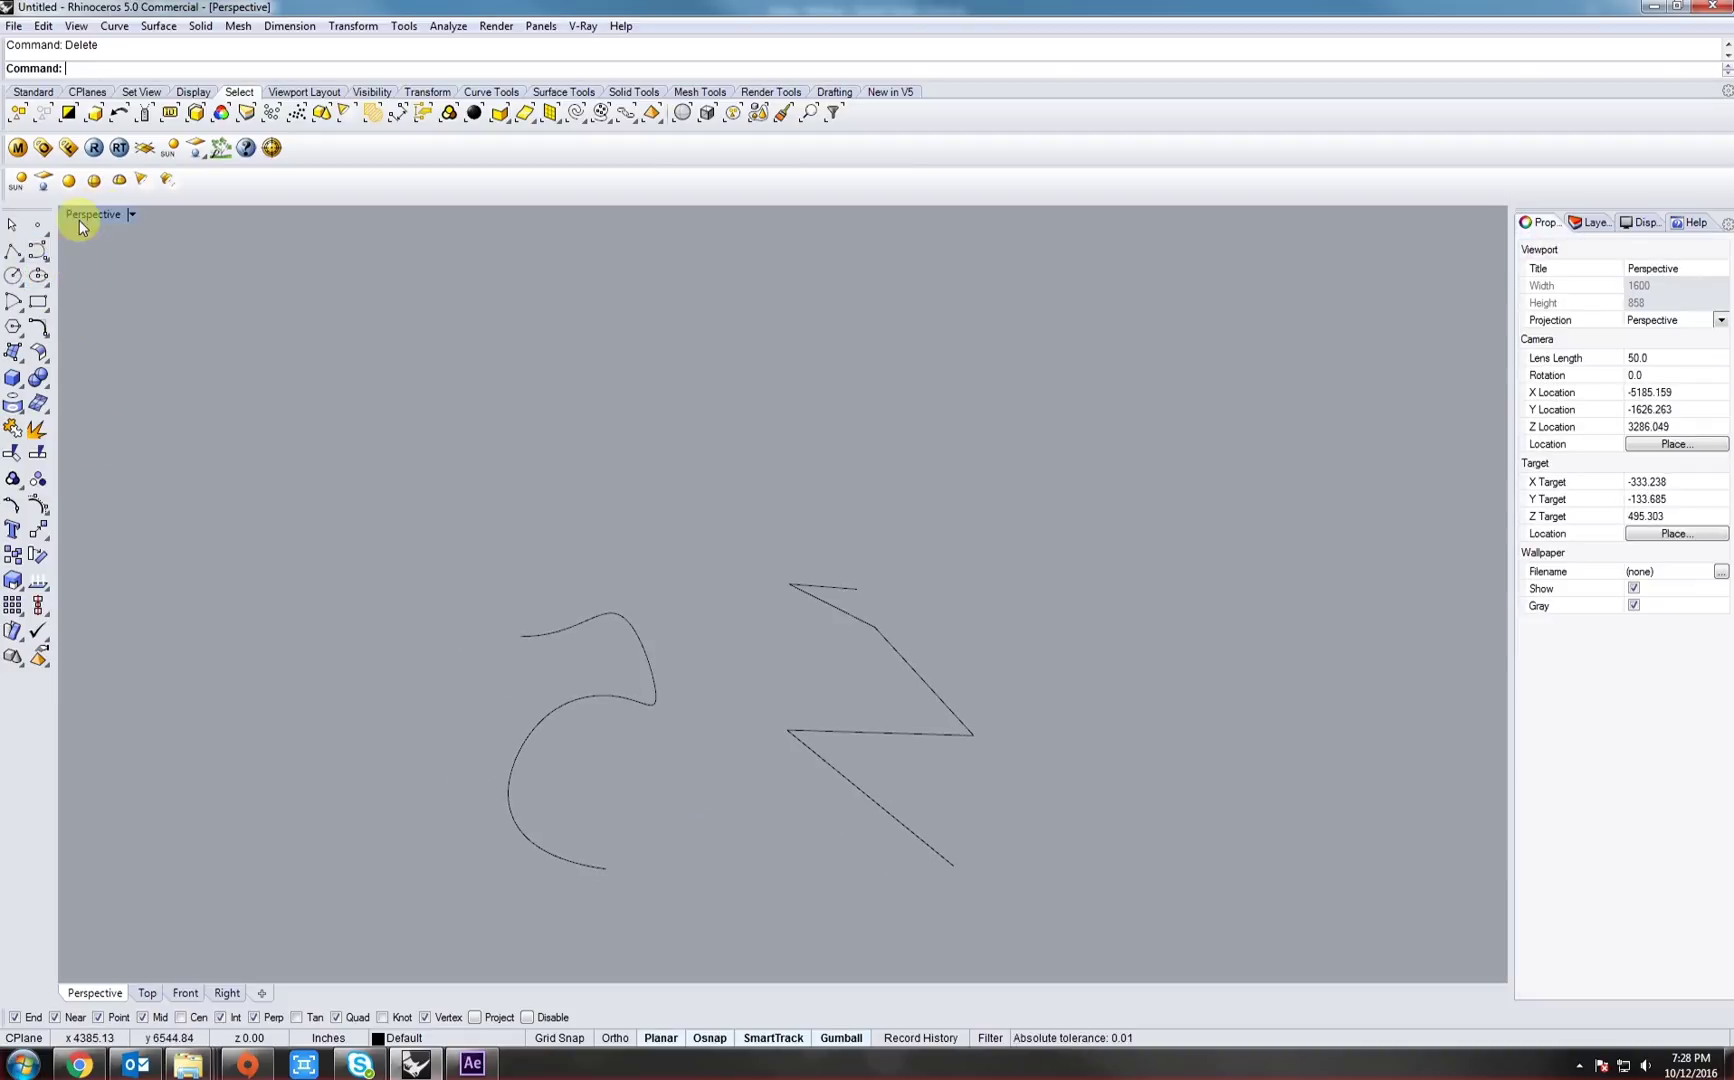
- Draw a connecting line from the S-curve's end to the zigzag's end
click(50, 258)
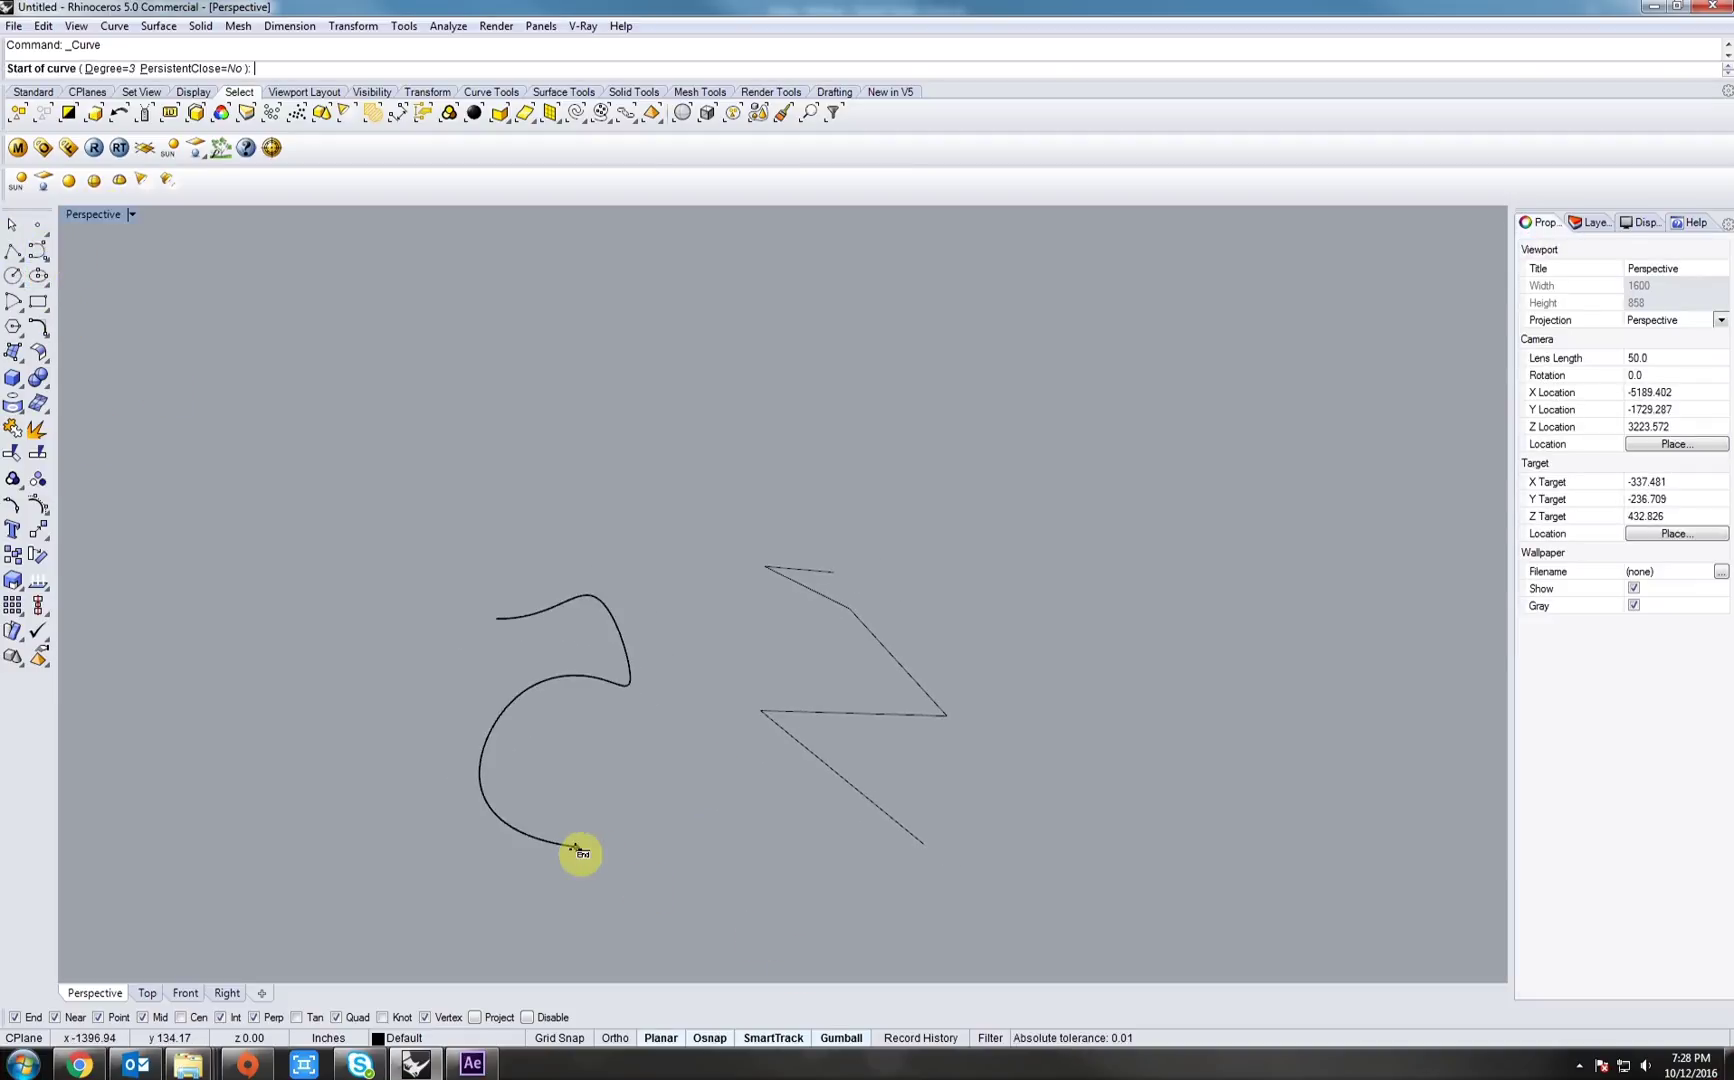
click(576, 847)
click(918, 845)
right_drag(902, 851, 717, 871)
right_click(700, 860)
click(625, 840)
right_drag(616, 824, 616, 746)
- Draw a second connecting line from the S-curve's bend to the zigzag polyline
right_click(580, 655)
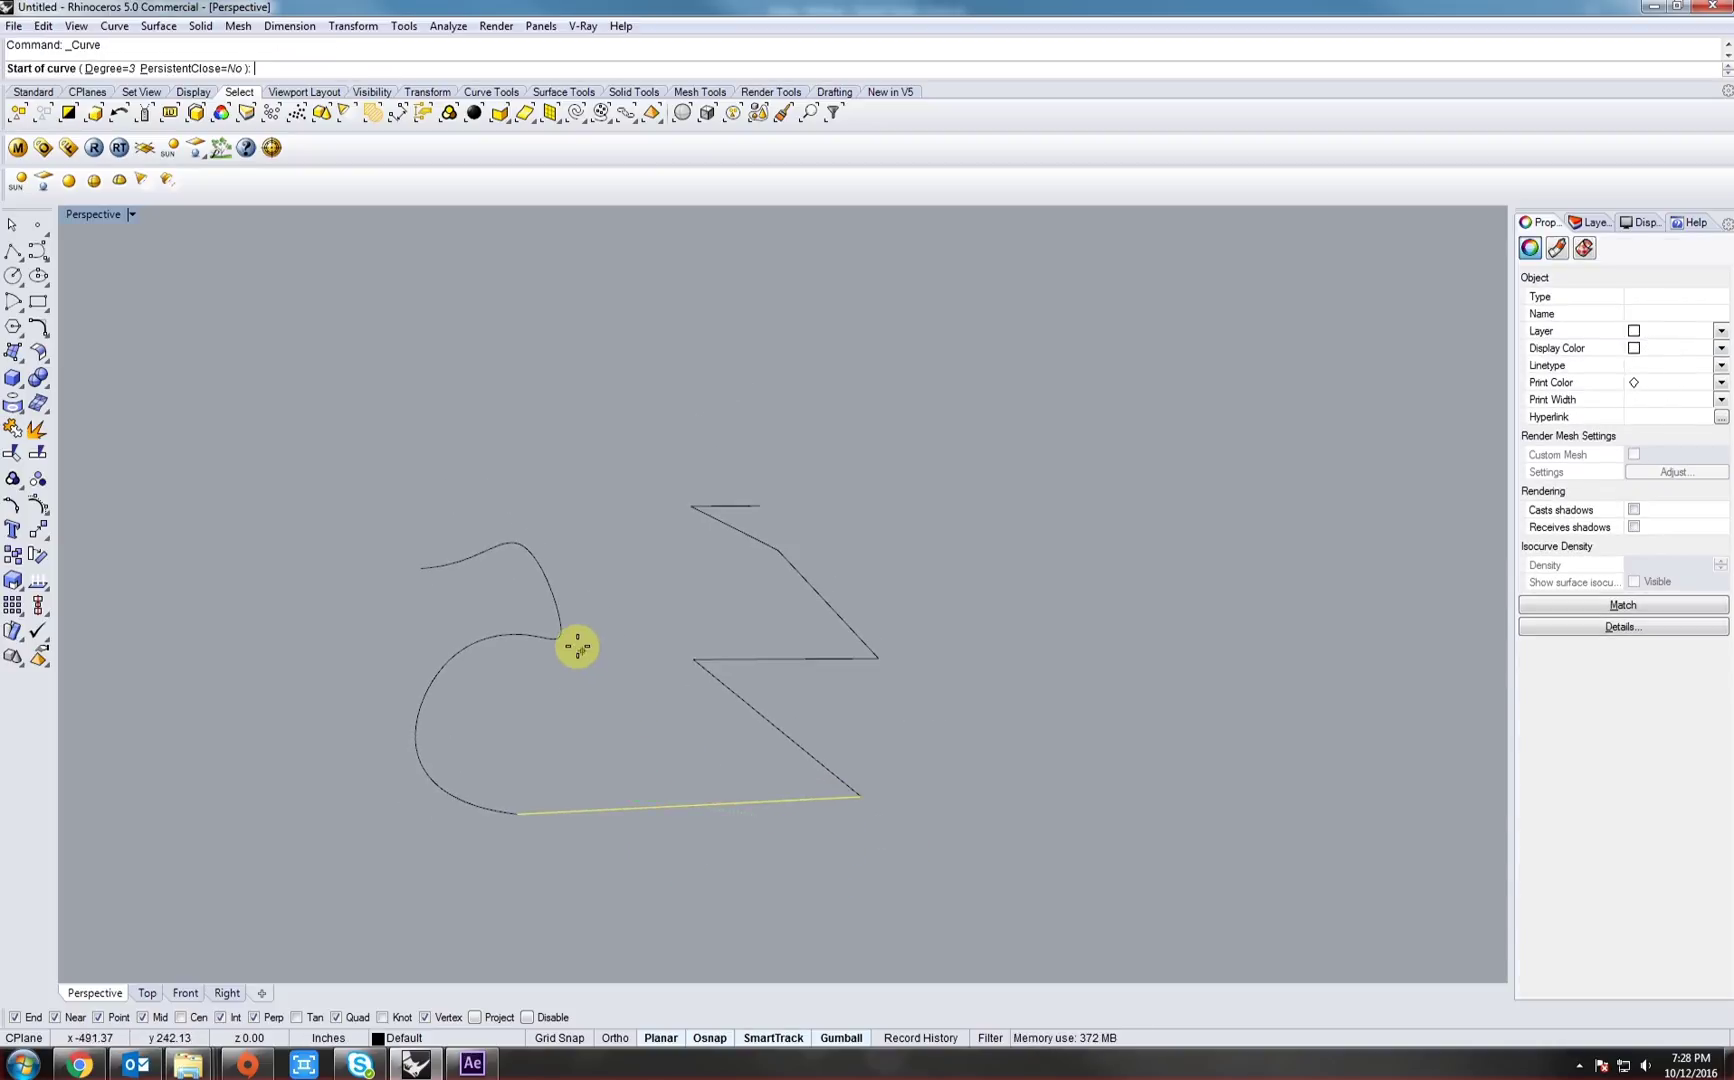
click(562, 638)
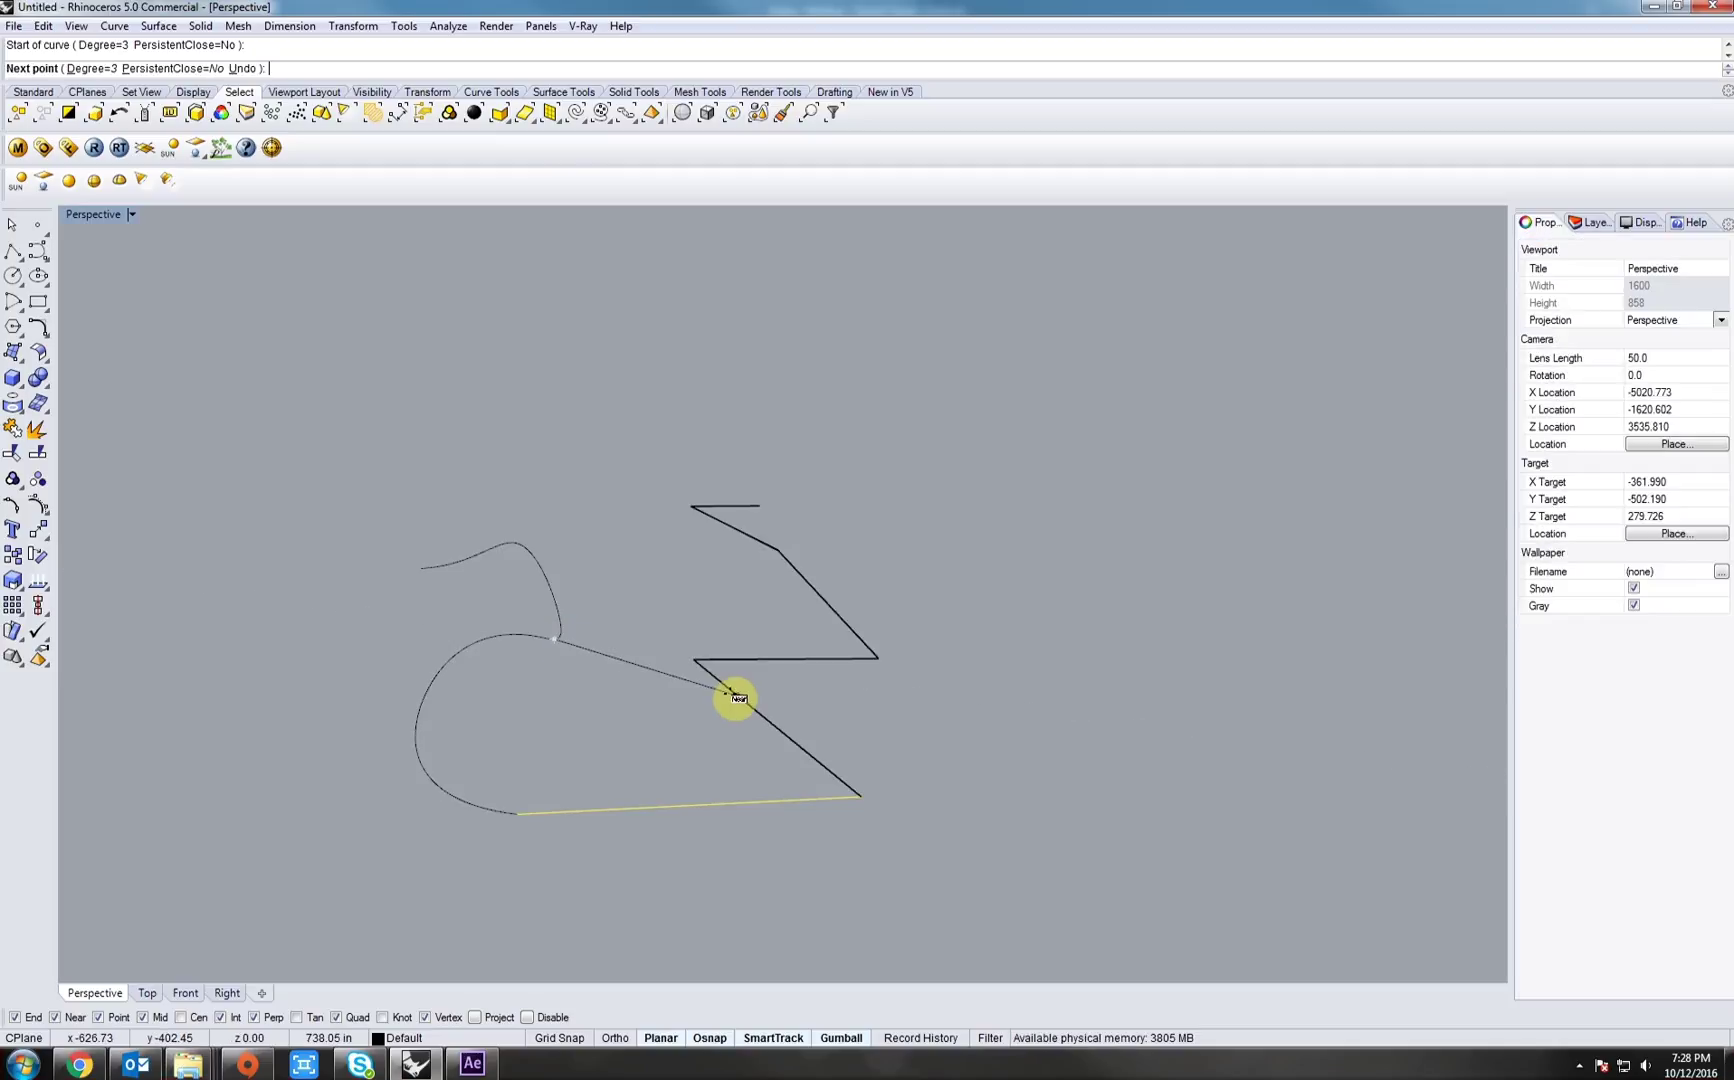
click(730, 693)
right_click(734, 703)
right_click(734, 703)
right_drag(734, 703, 583, 657)
- Add more connecting curves between the rail ends, then window-select all four
click(581, 660)
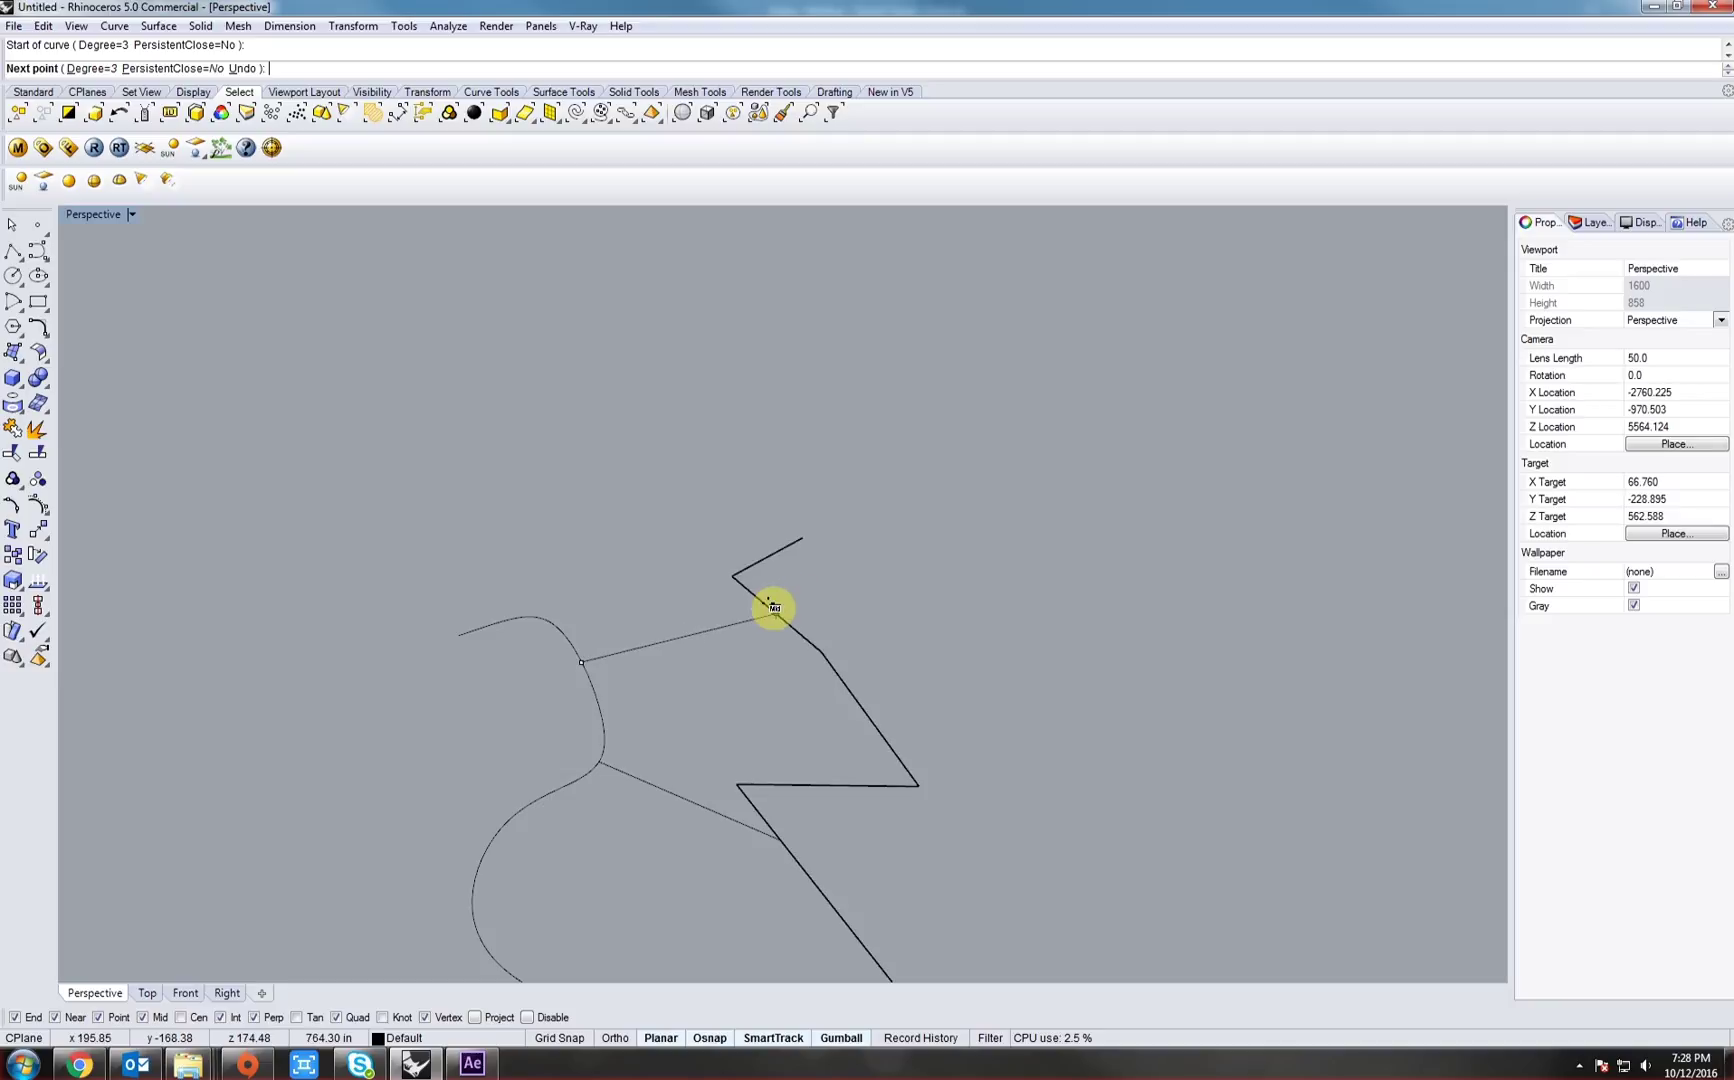
right_click(768, 610)
right_click(801, 538)
click(801, 538)
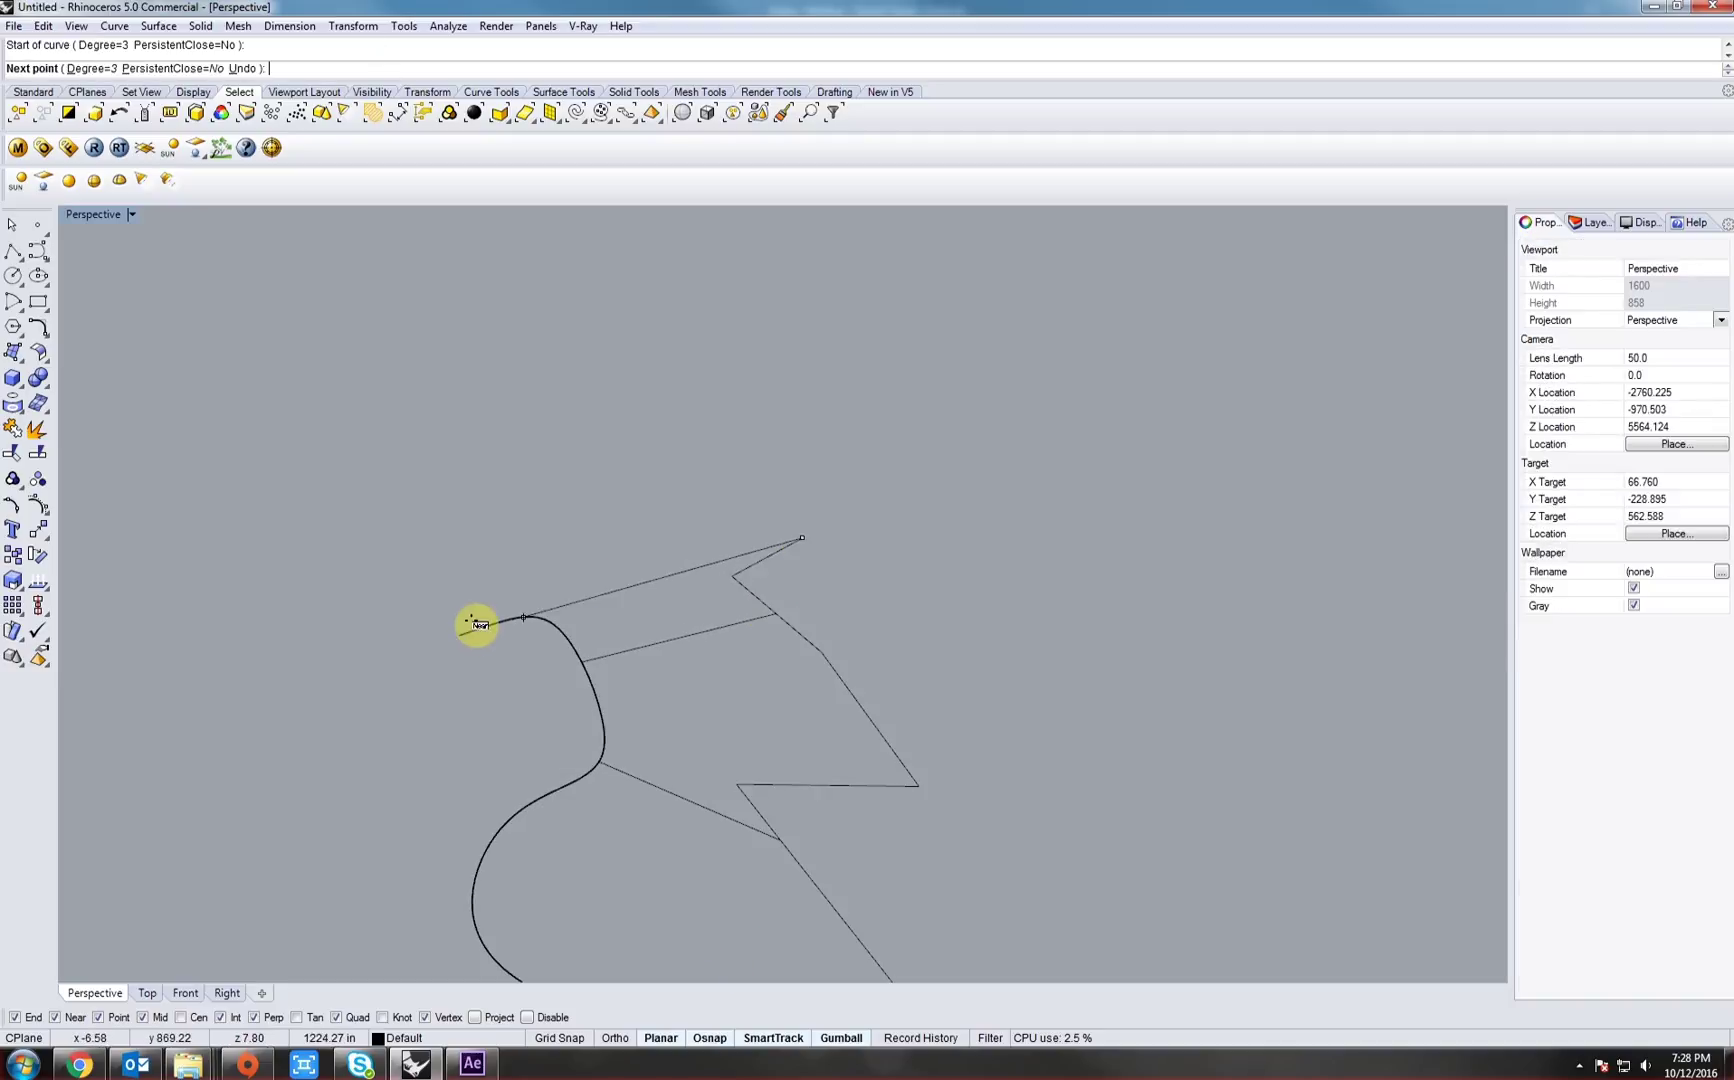
click(463, 632)
right_click(677, 716)
right_drag(677, 716, 843, 627)
key(Escape)
drag(839, 818, 722, 478)
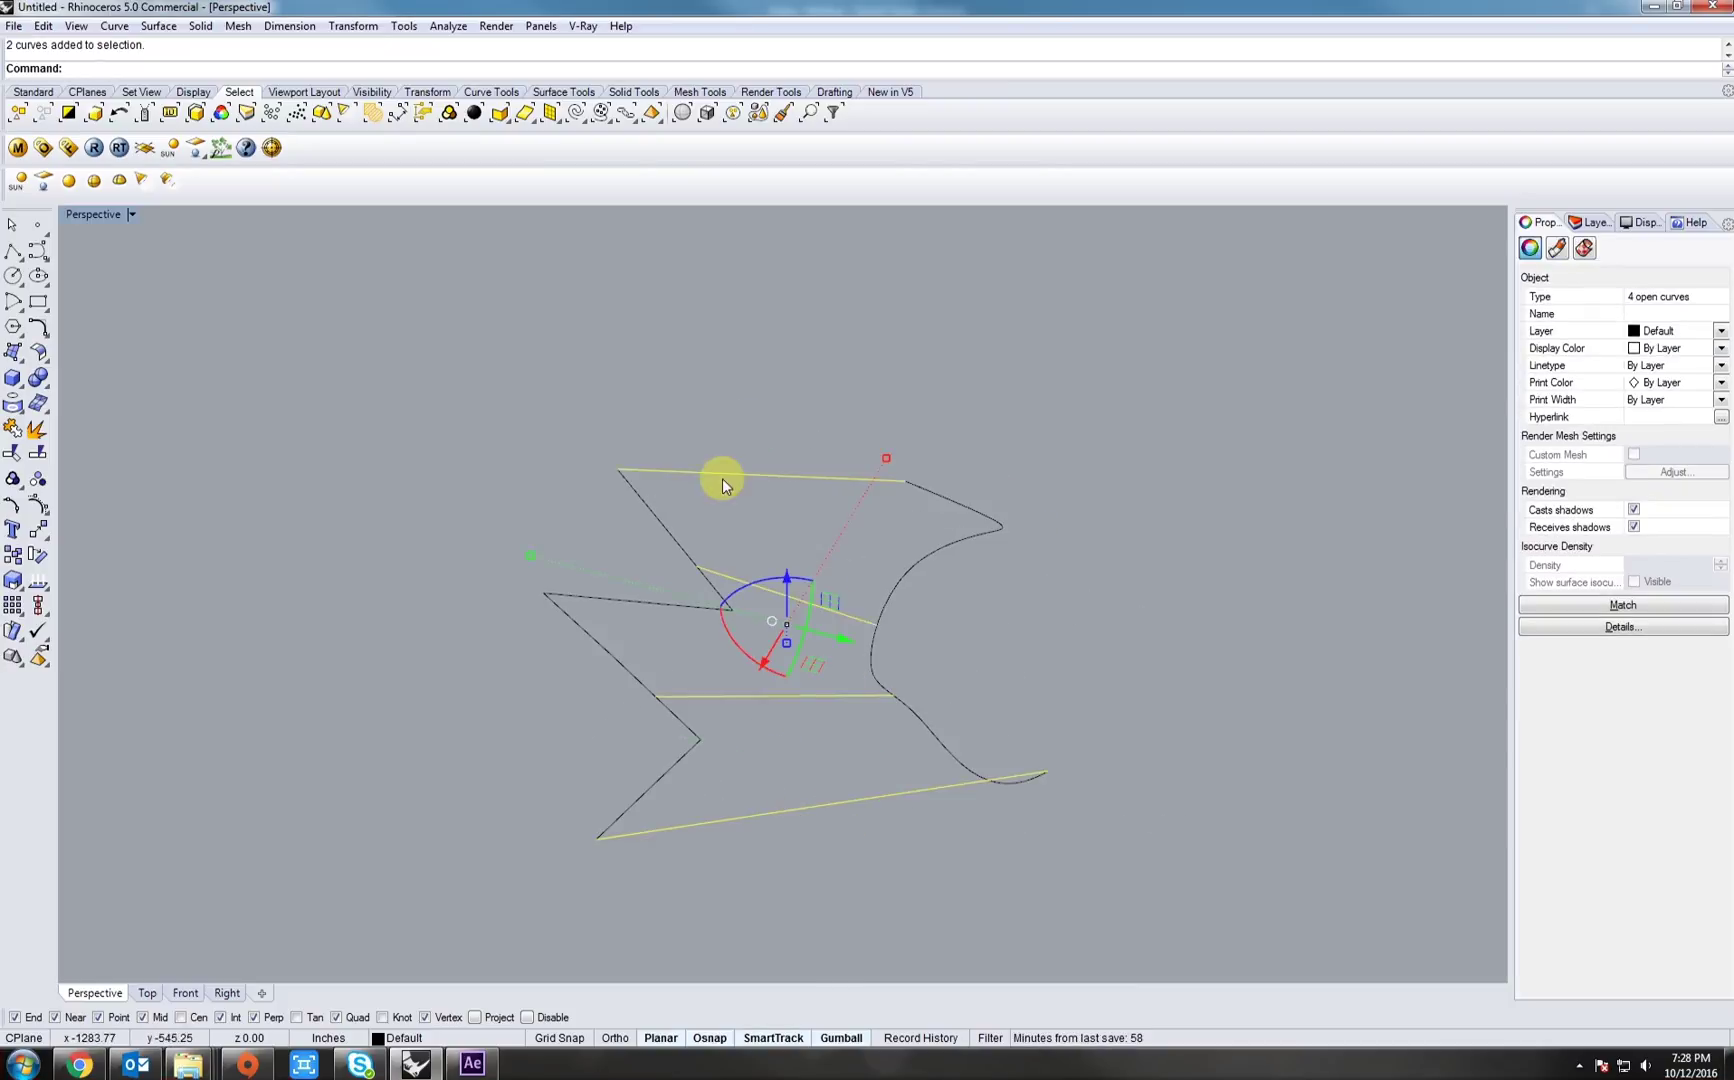
- Rebuild the four connecting curves with Point count 3 at Degree 3, then show their edit points
click(18, 511)
key(Escape)
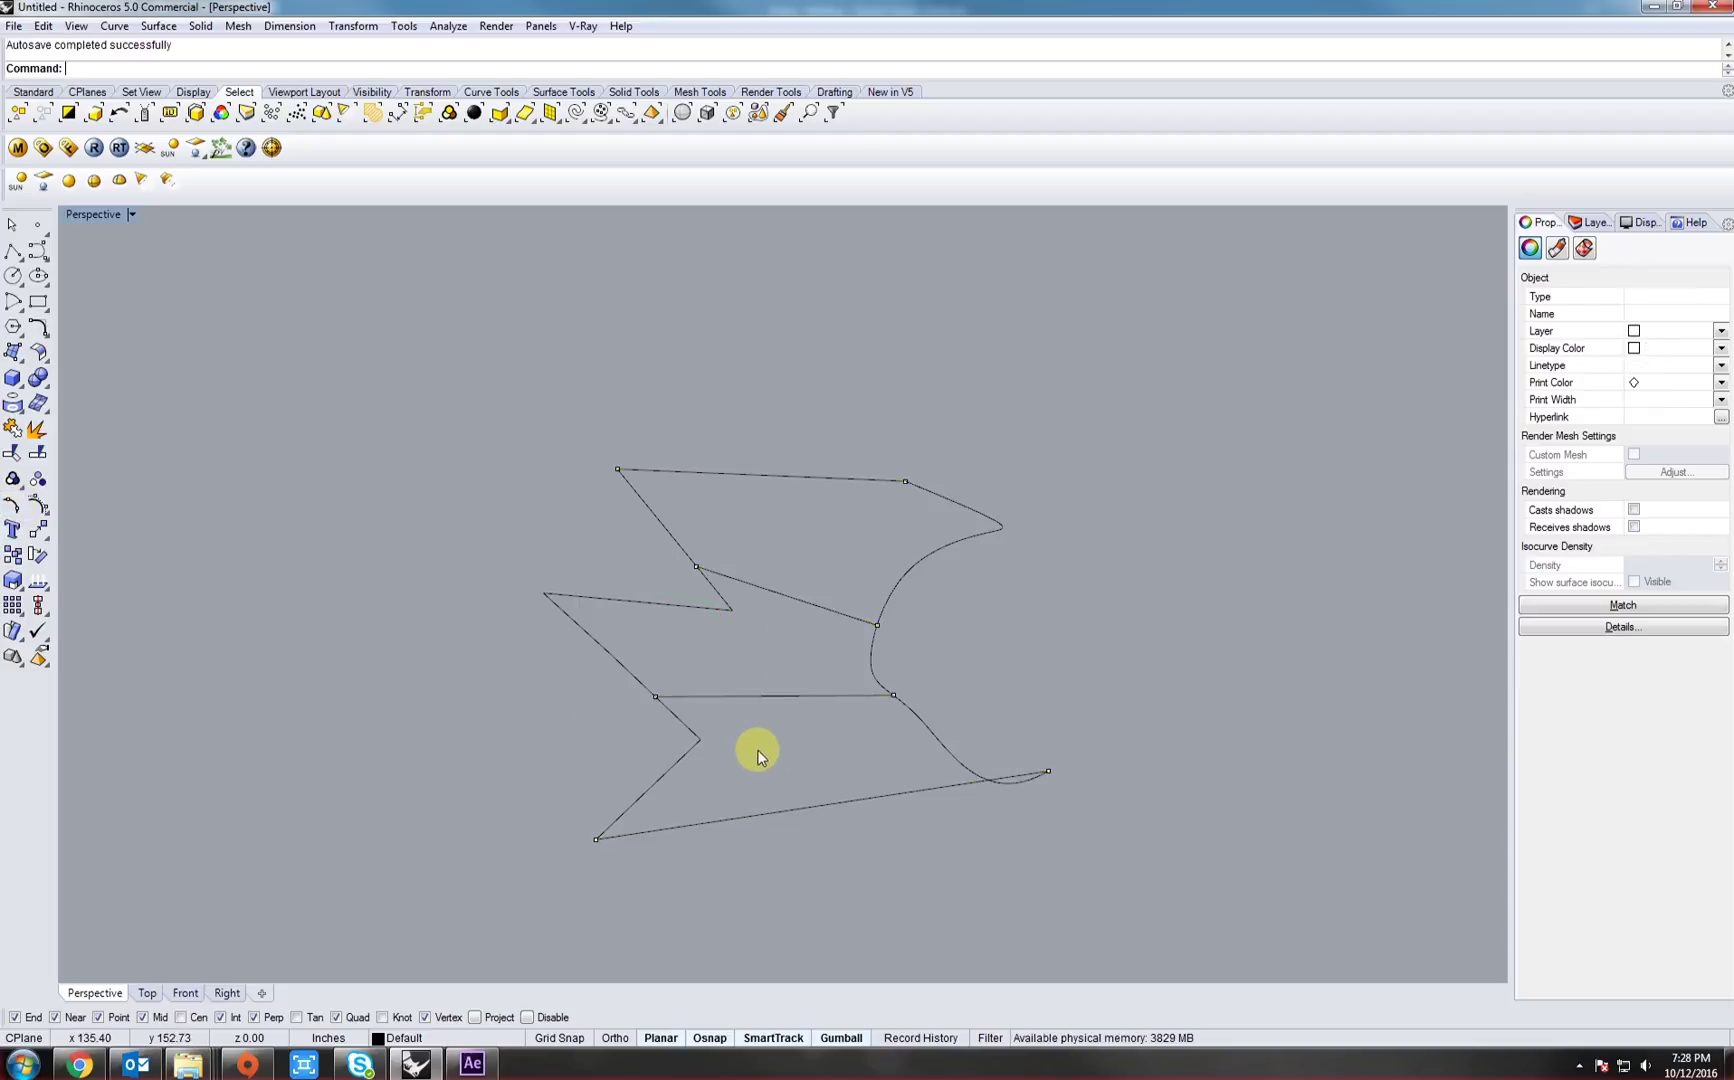
drag(832, 832, 811, 486)
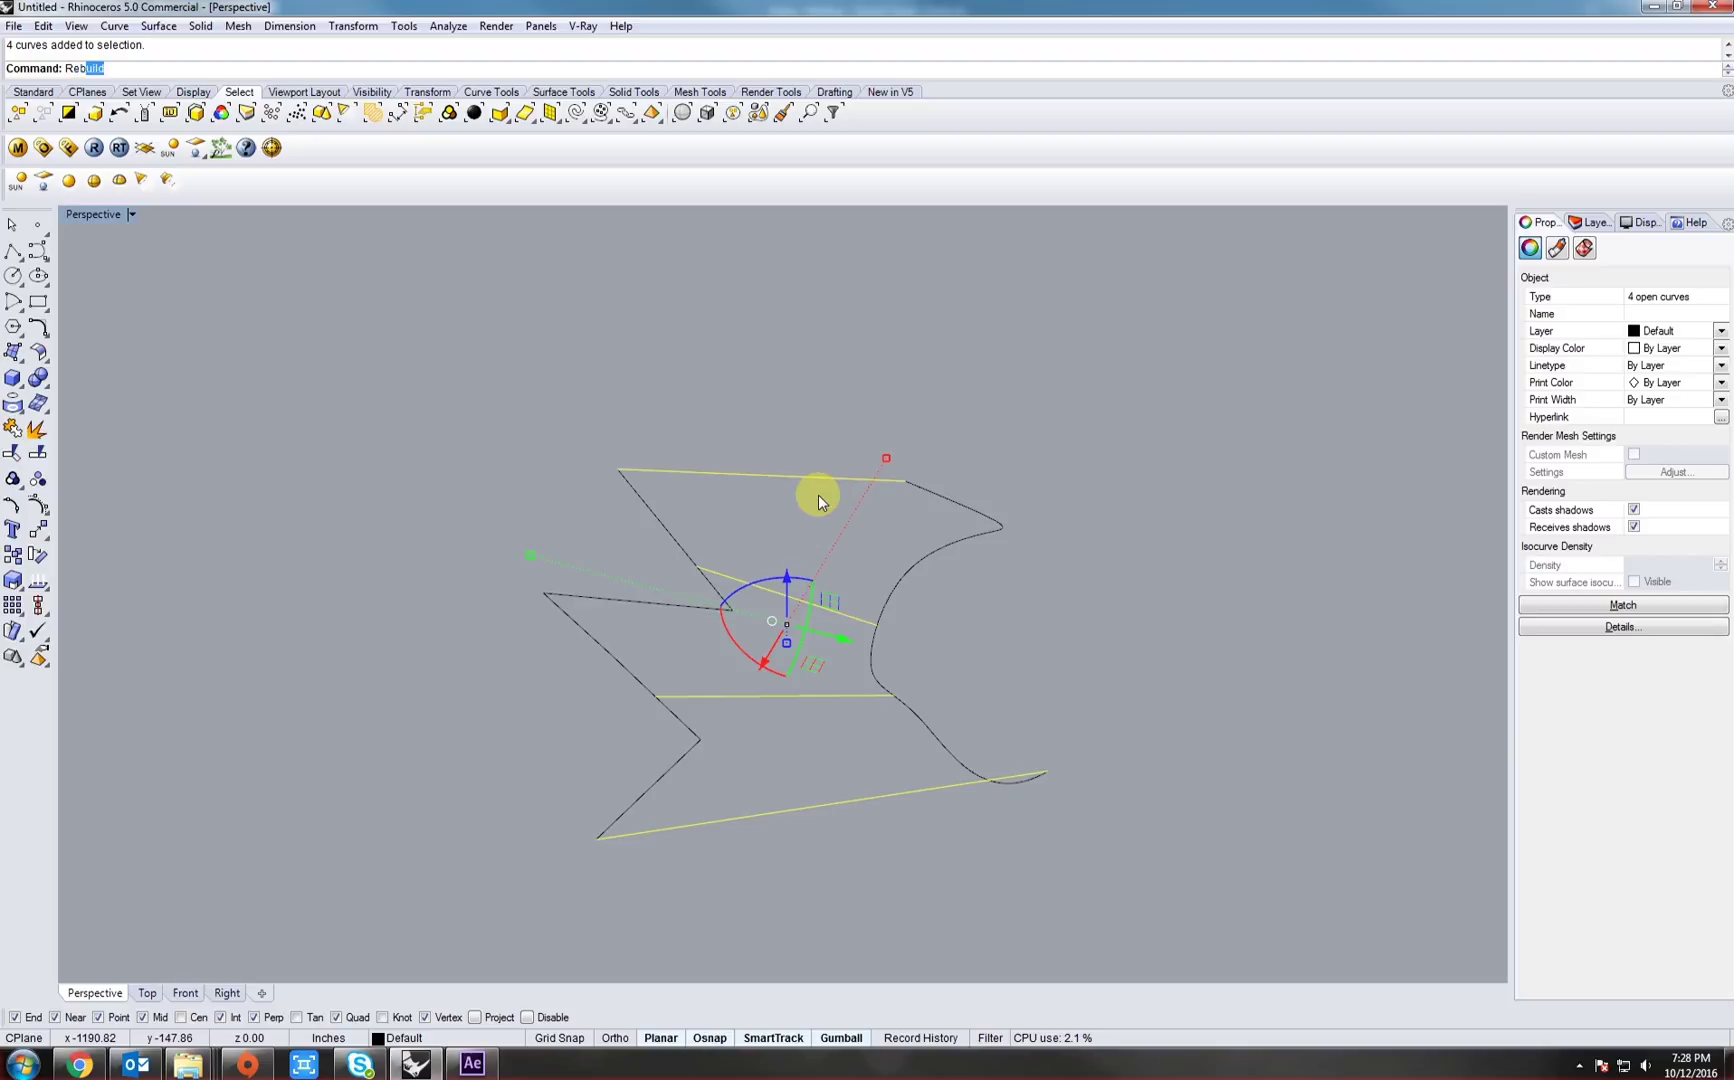
text(uil)
key(Return)
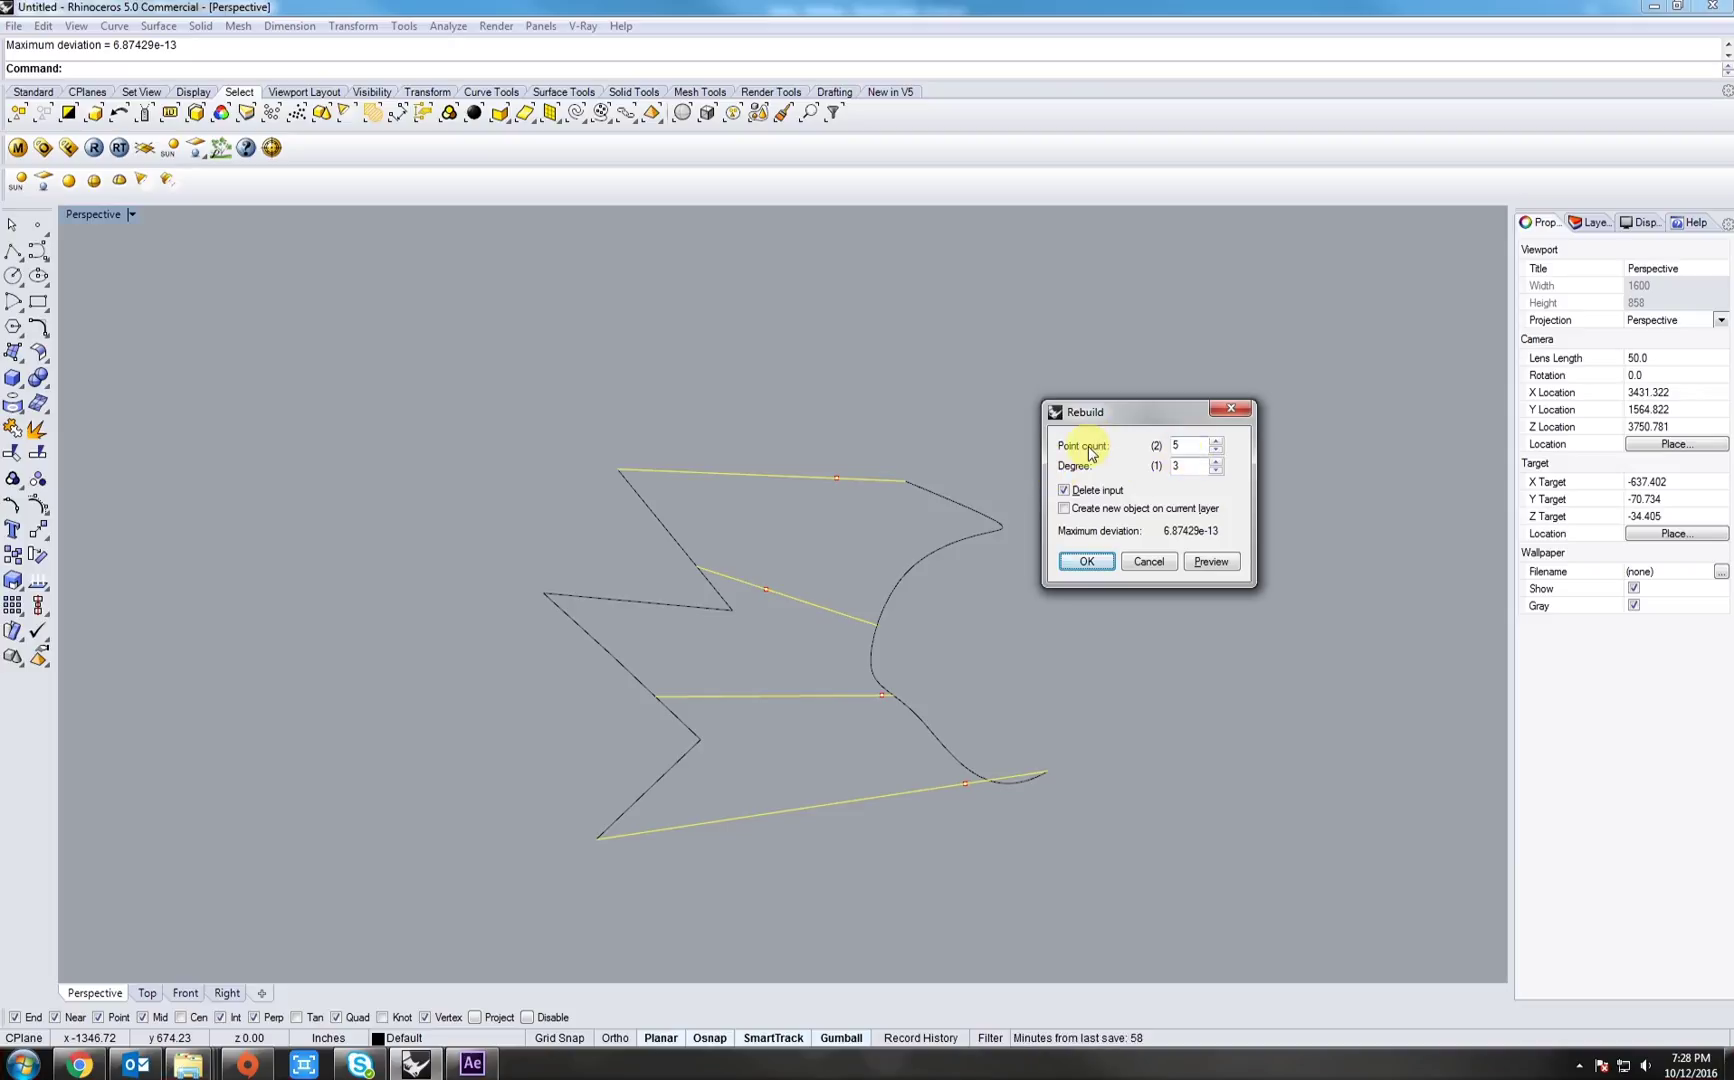
double_click(1195, 447)
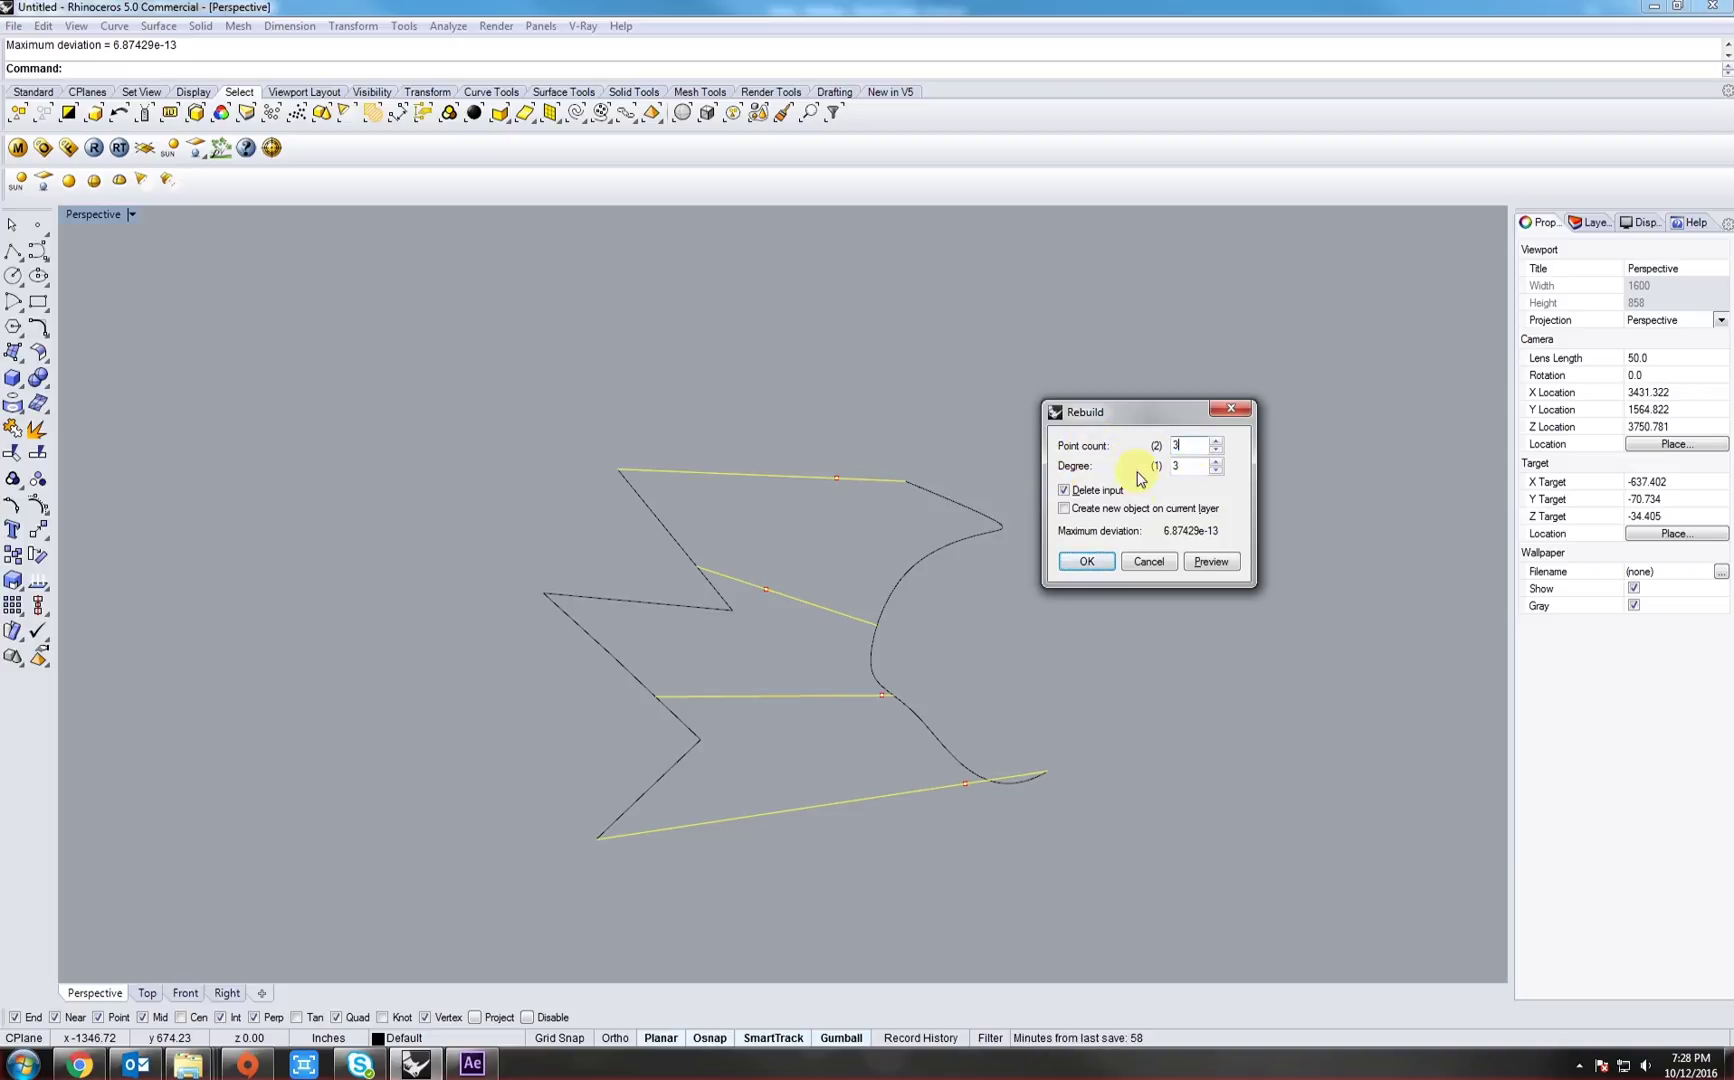
text(3)
click(1088, 562)
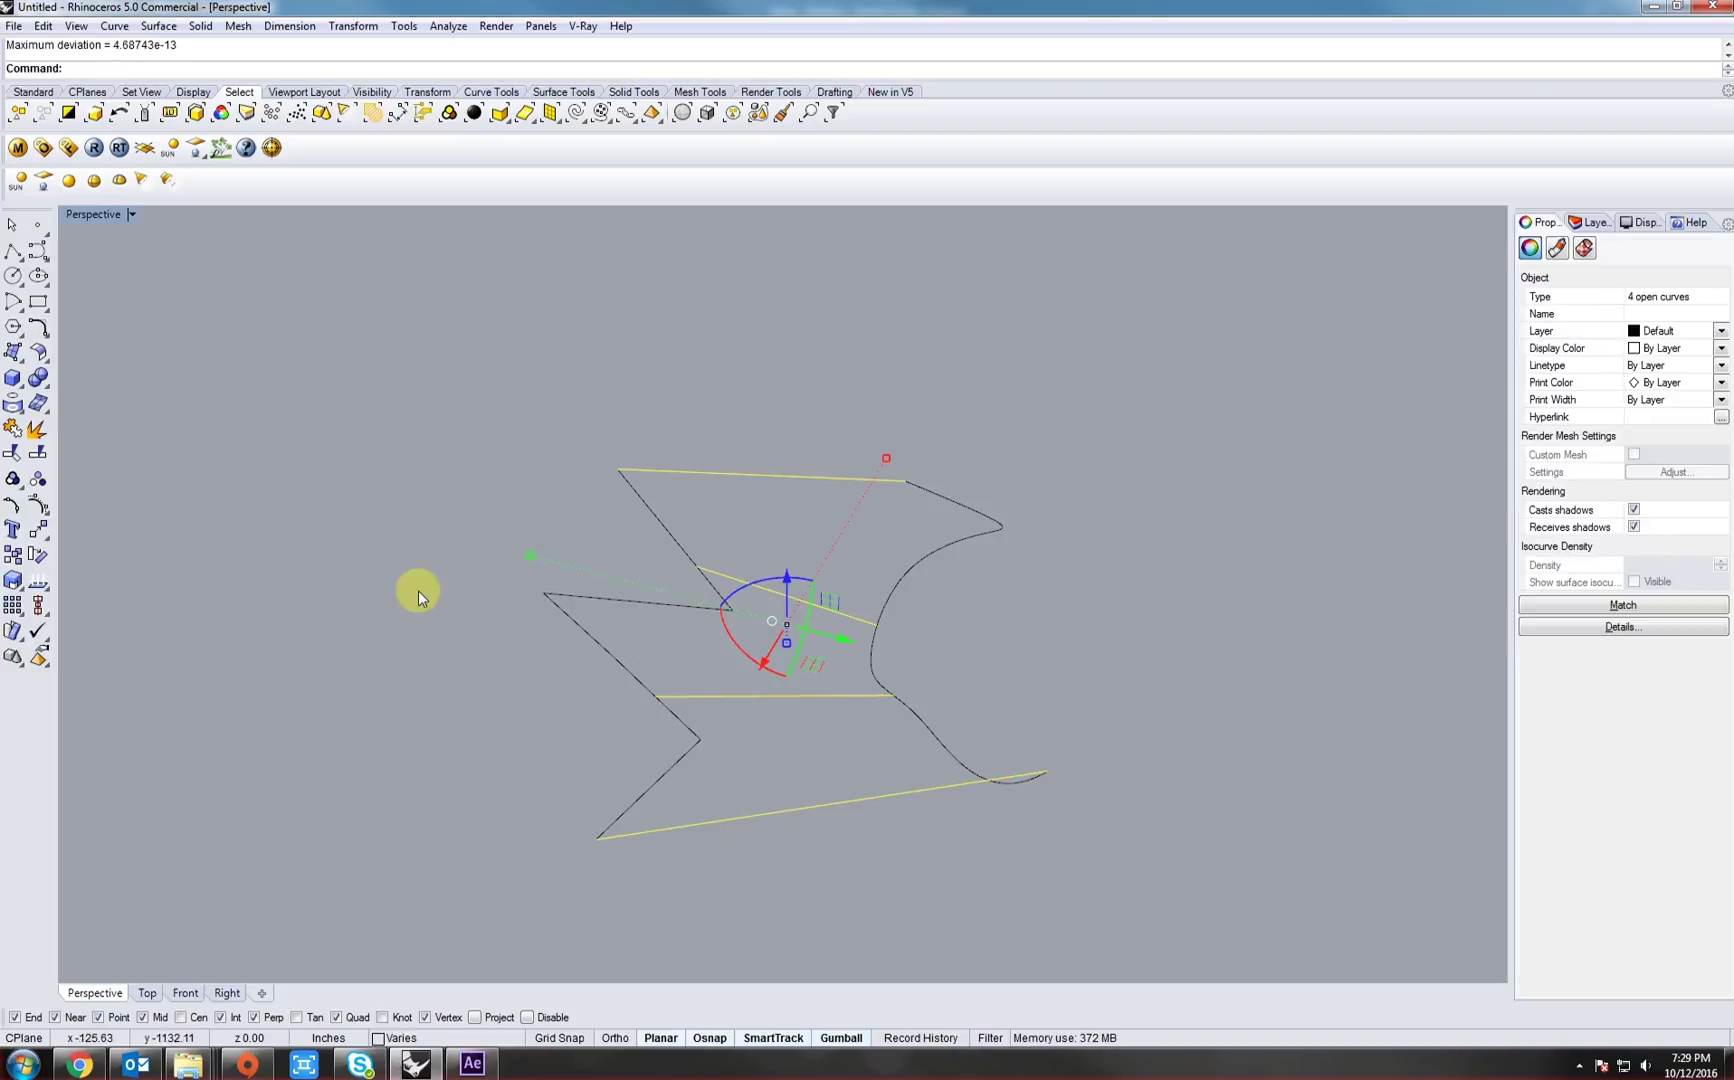
click(12, 510)
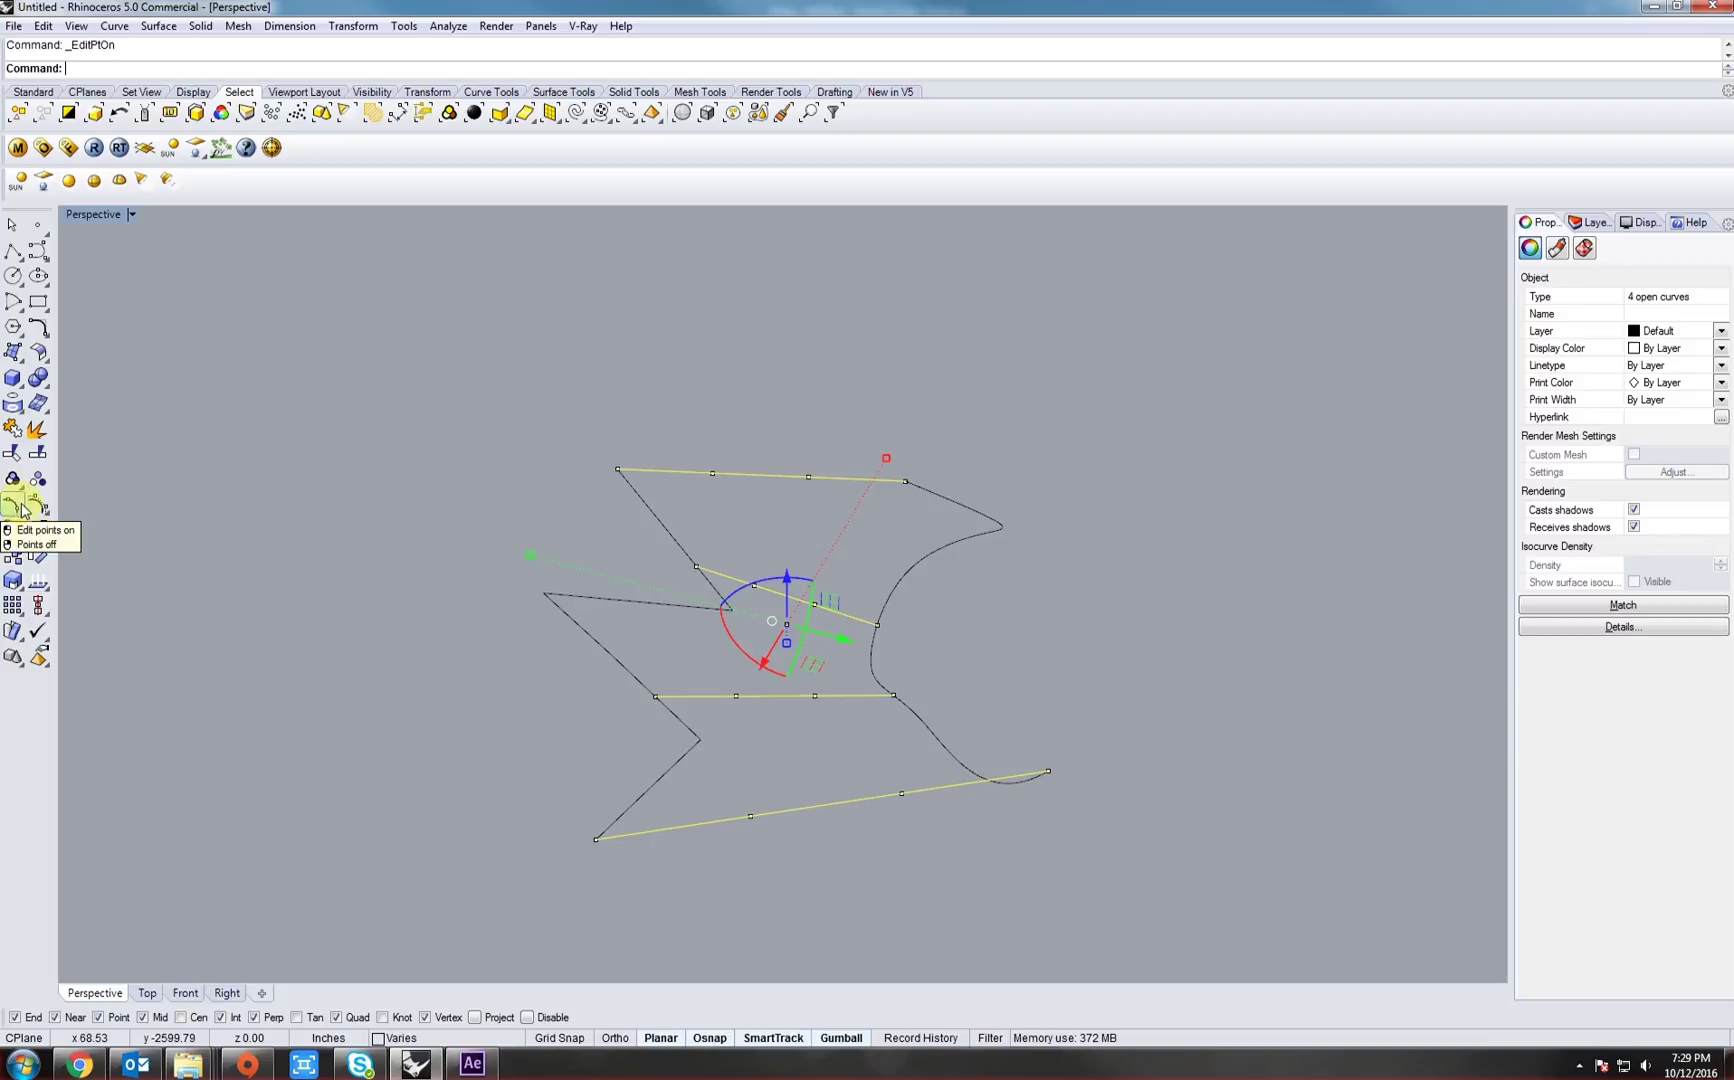
- Select the middle edit point of all four connecting curves and raise them upward
click(752, 815)
shift+click(815, 695)
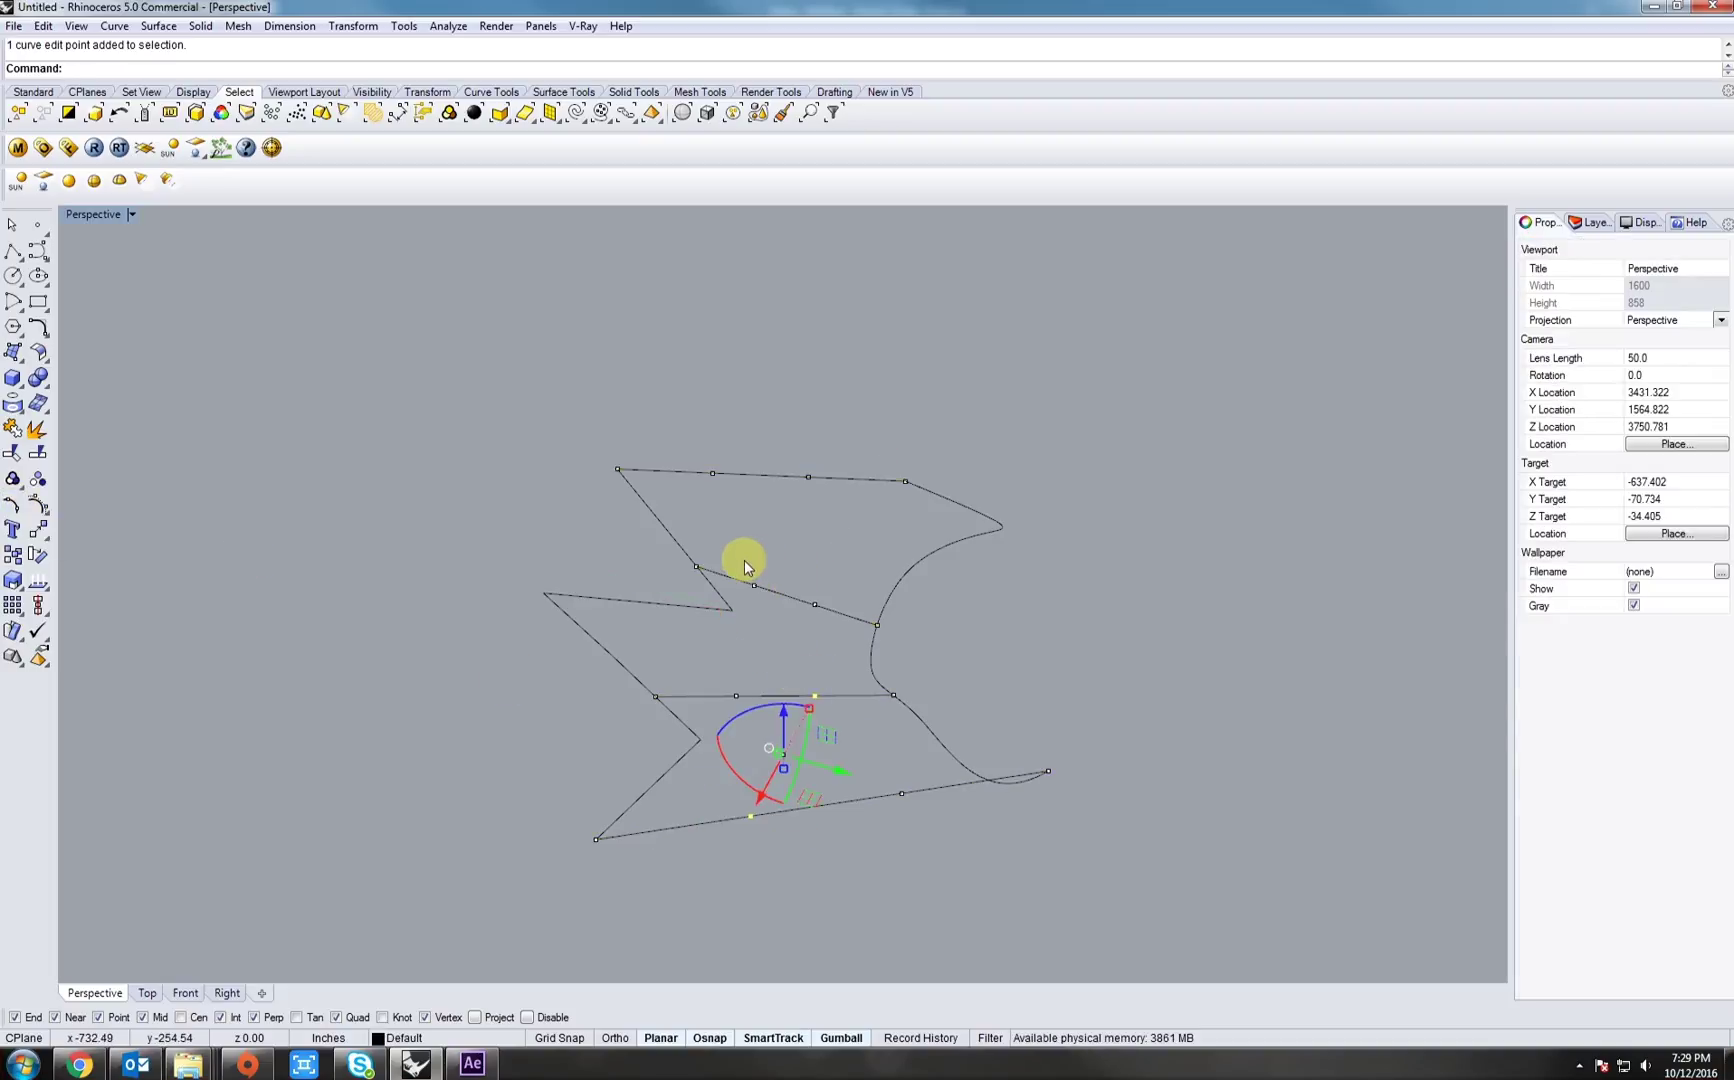
shift+click(754, 584)
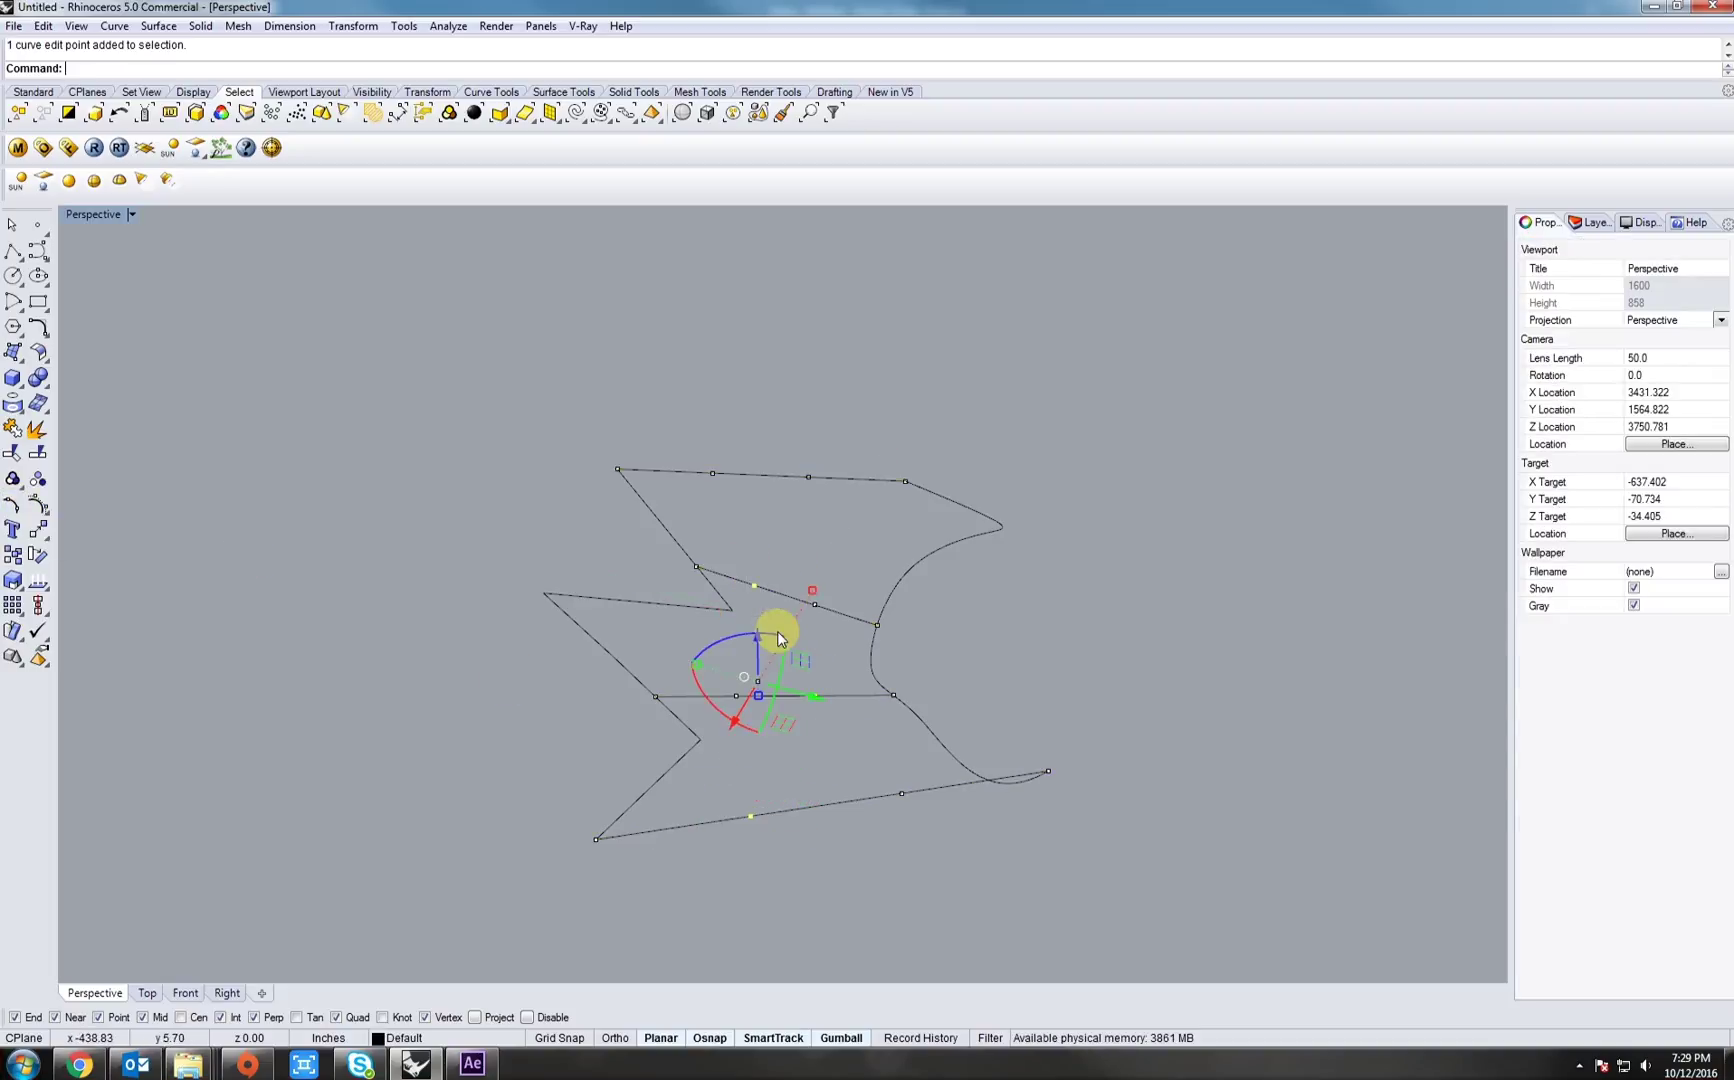
shift+click(699, 462)
right_drag(851, 539, 817, 540)
drag(740, 535, 742, 494)
- Orbit the view to inspect the bowed curves from clearer angles
right_drag(745, 500, 913, 615)
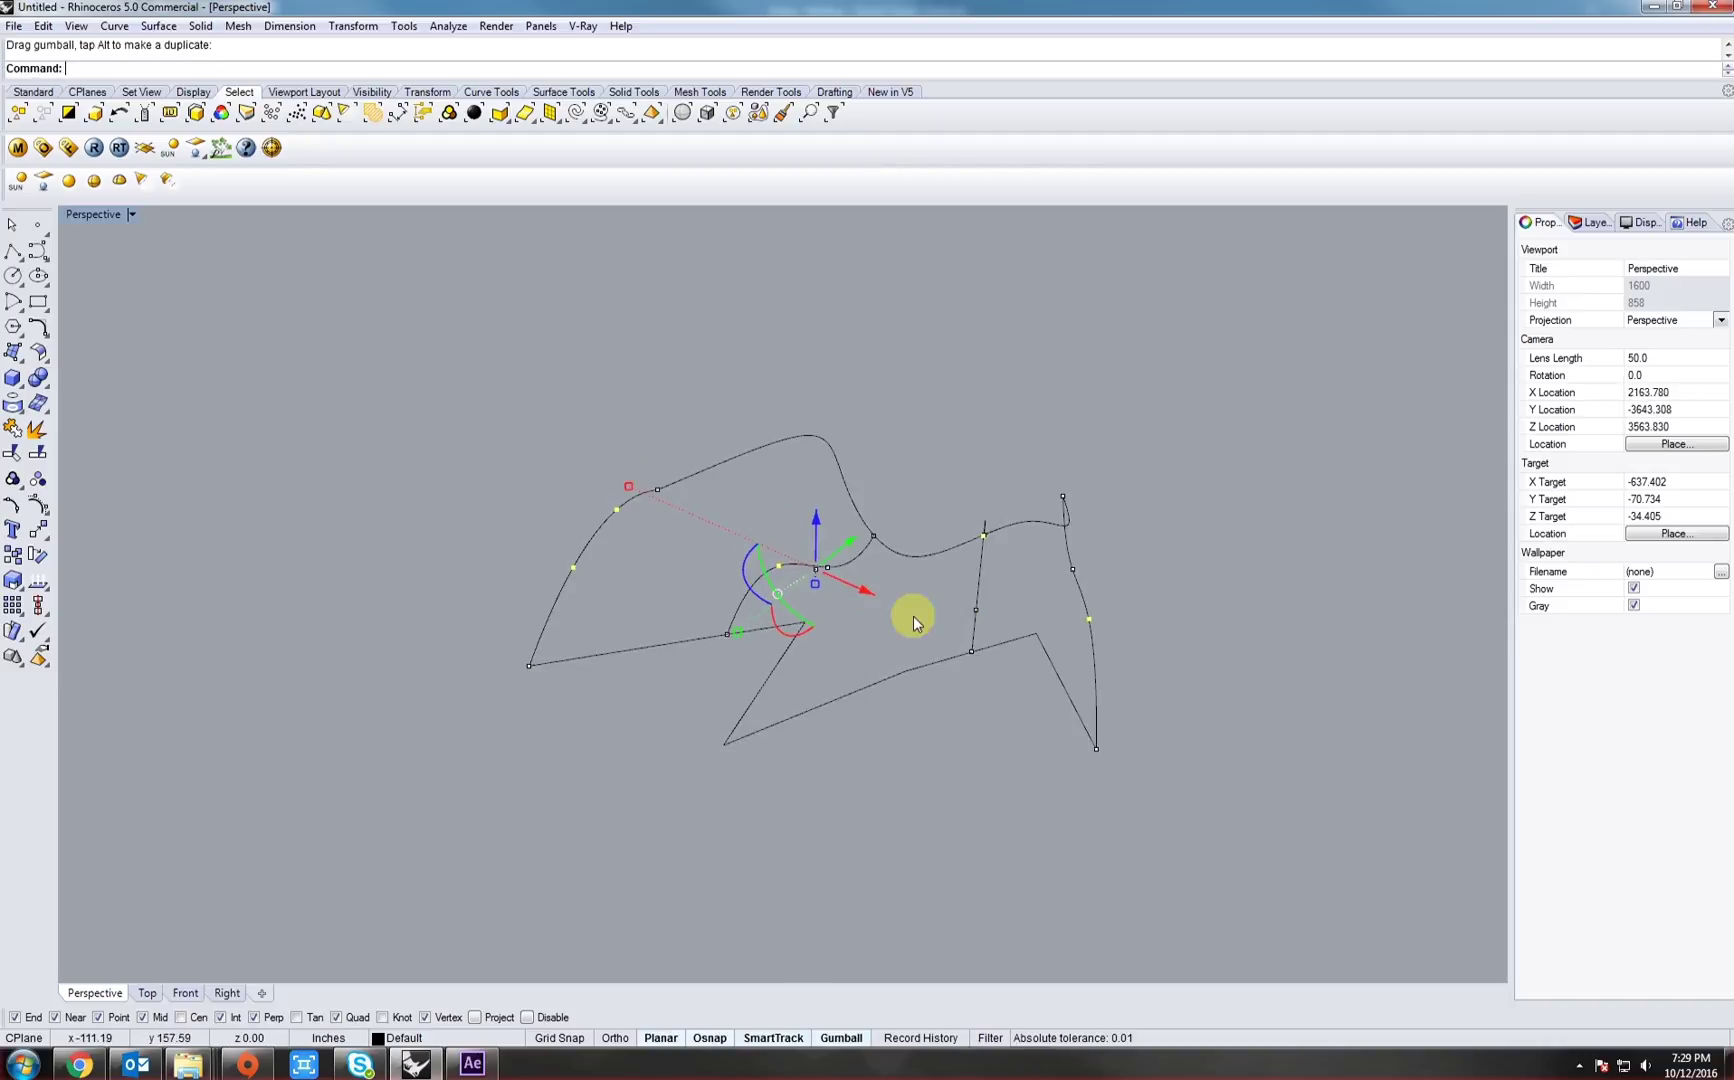
key(Escape)
right_drag(728, 643, 790, 690)
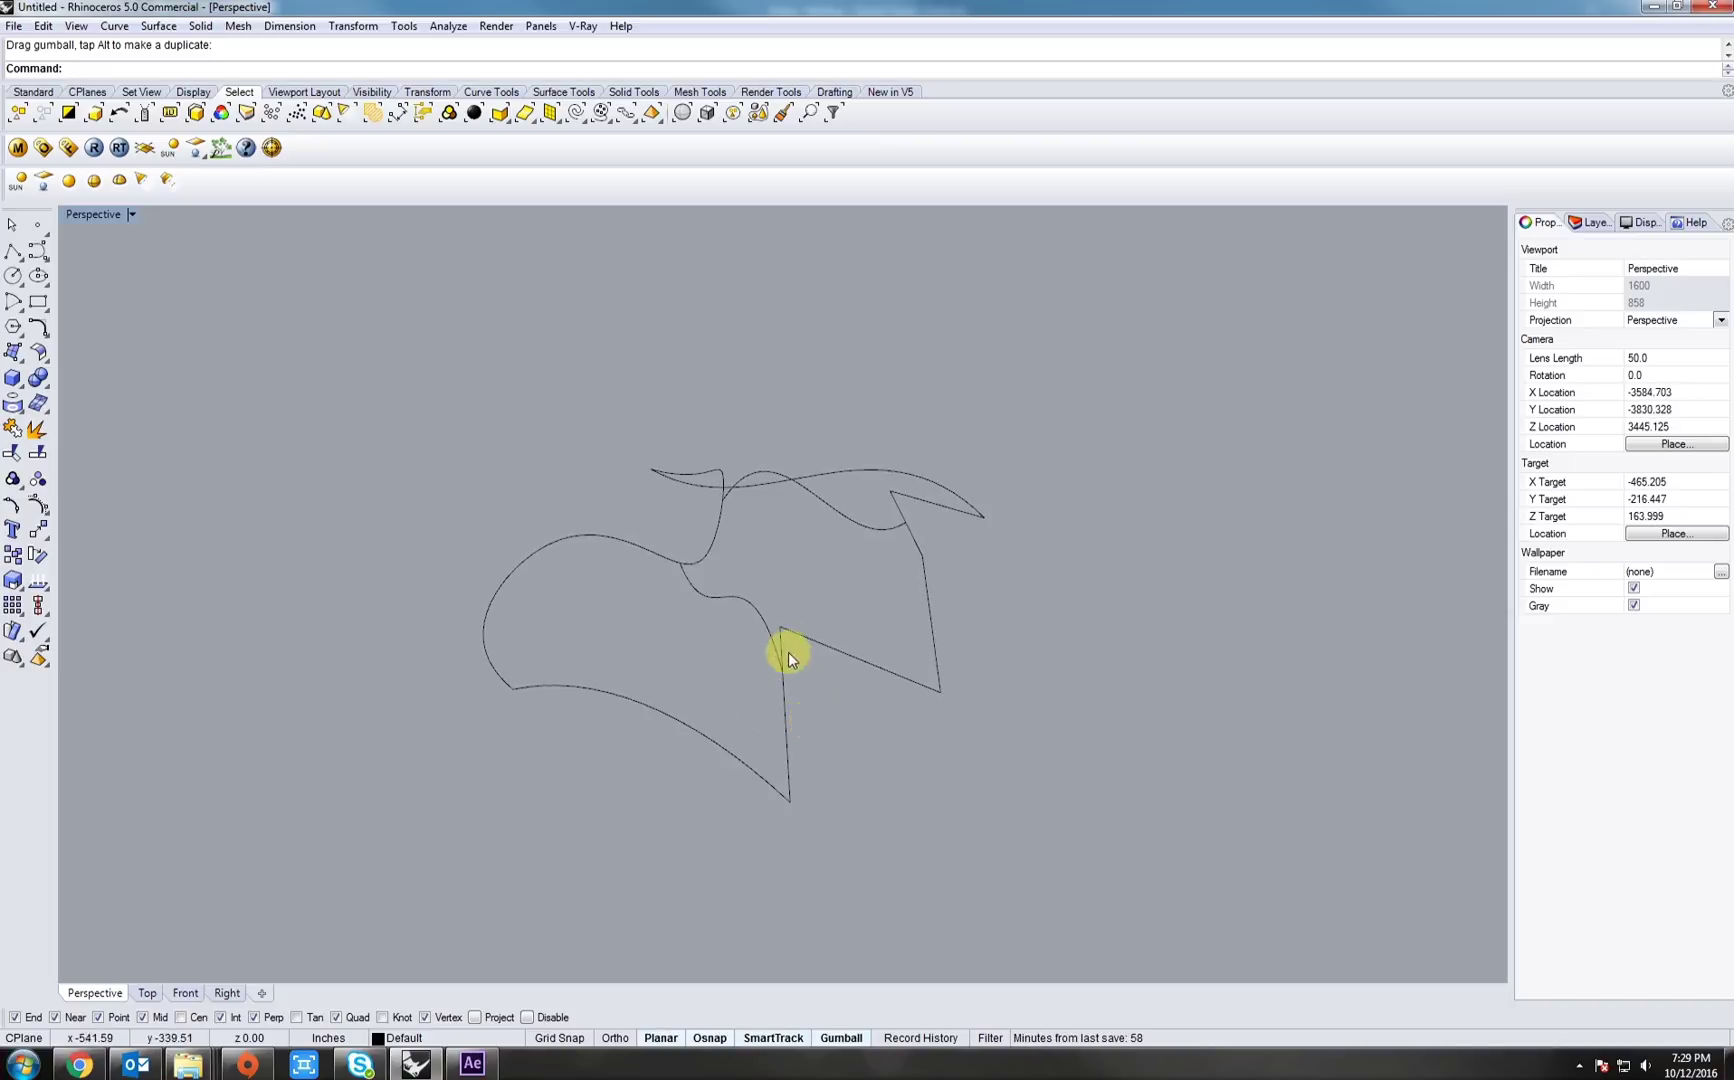
right_drag(547, 568, 698, 629)
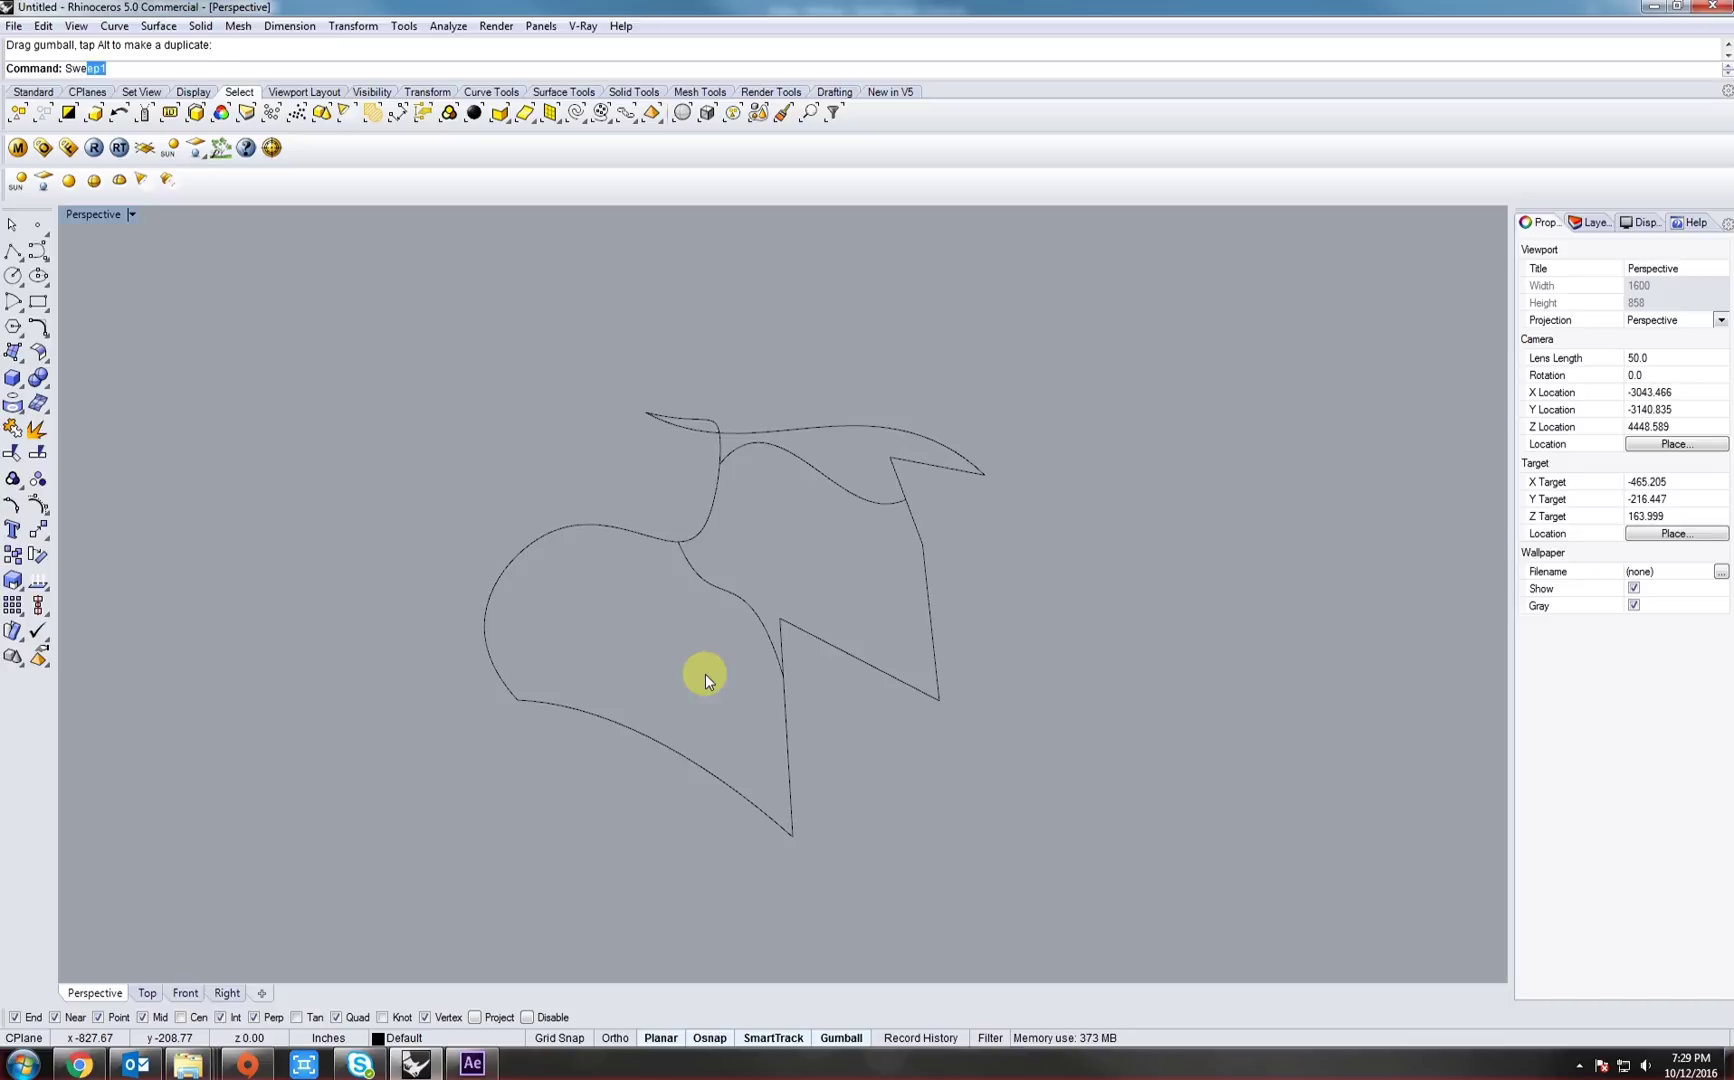
- Start Sweep2 and pick the curvy curve, then the zigzag curve, as rails
text(ep2)
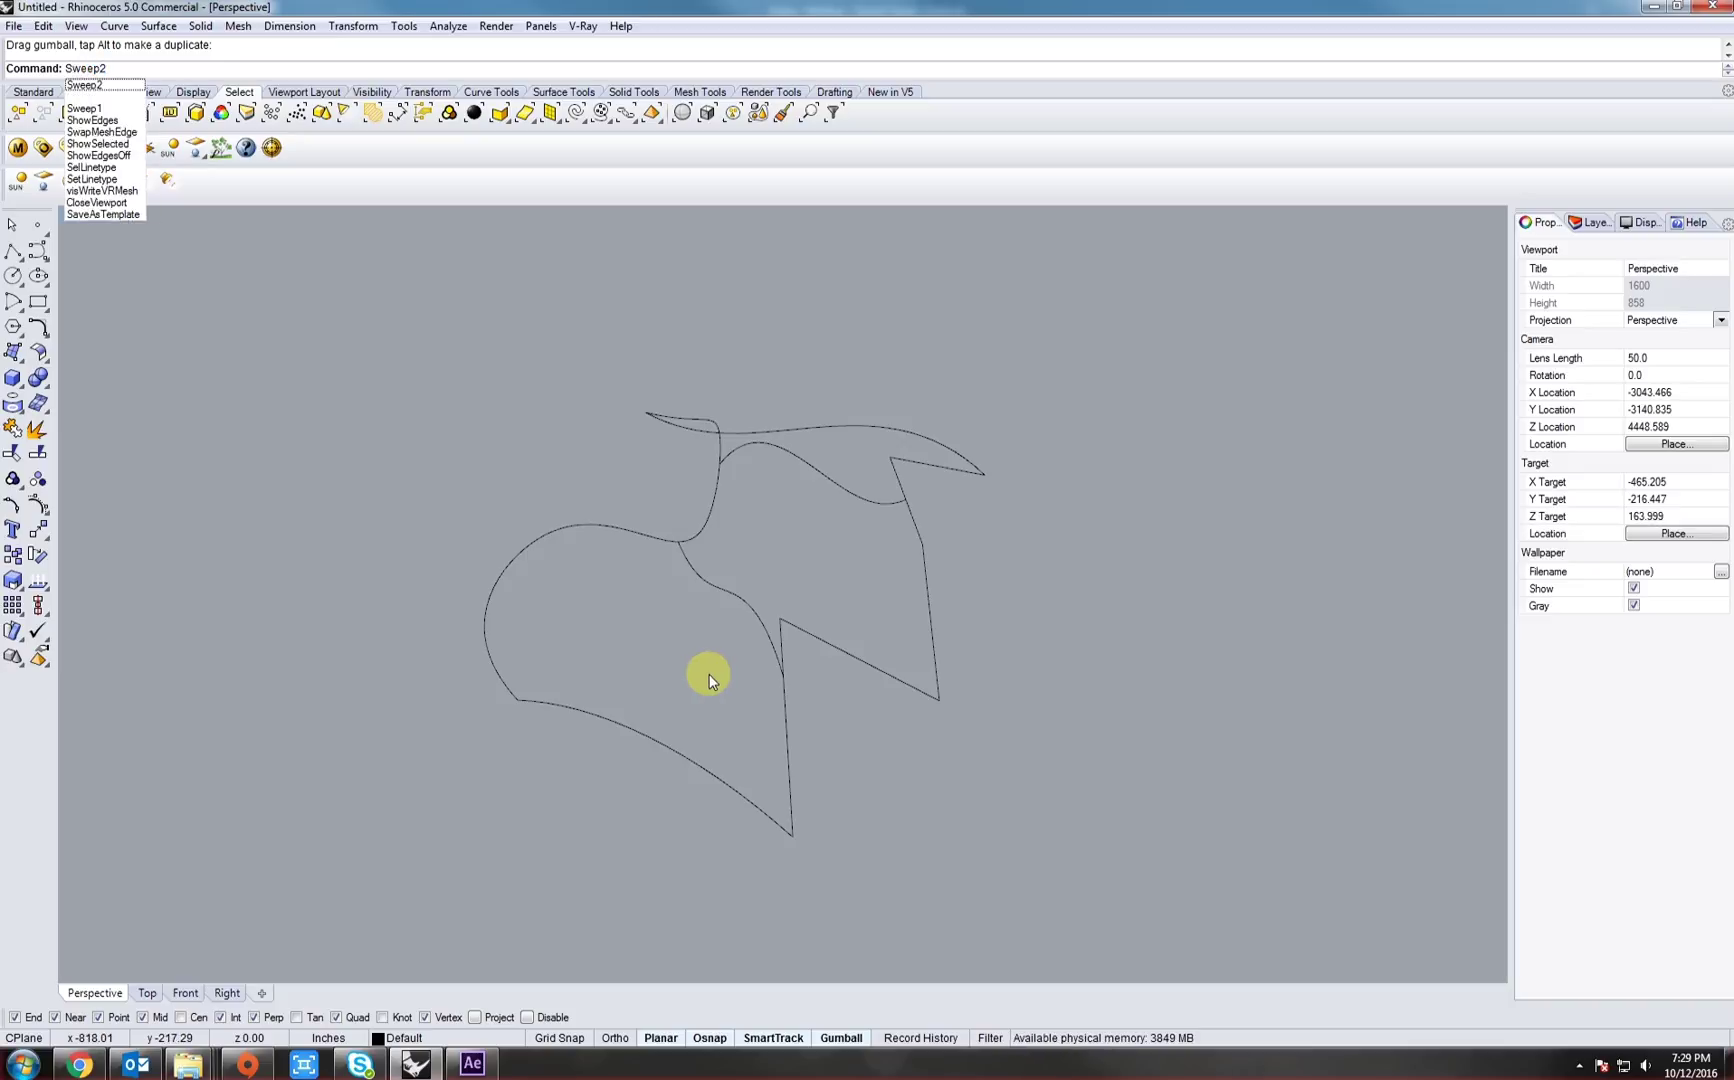
key(Return)
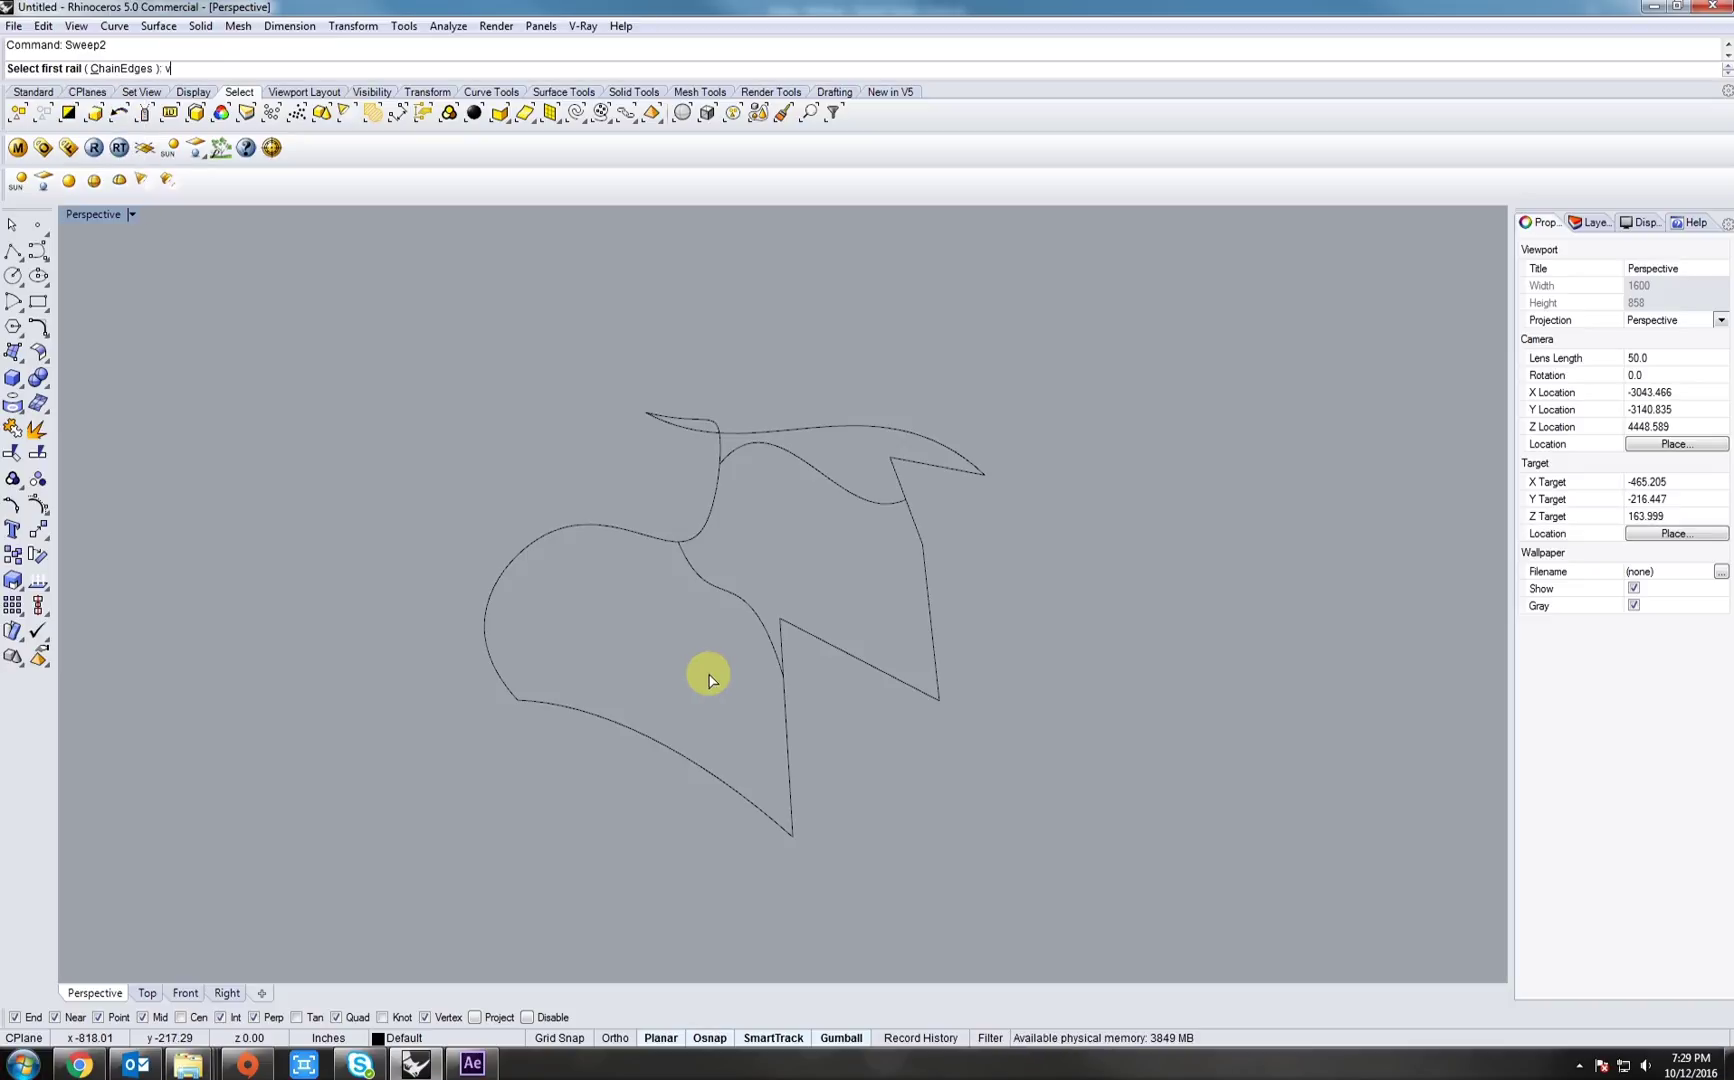
click(587, 530)
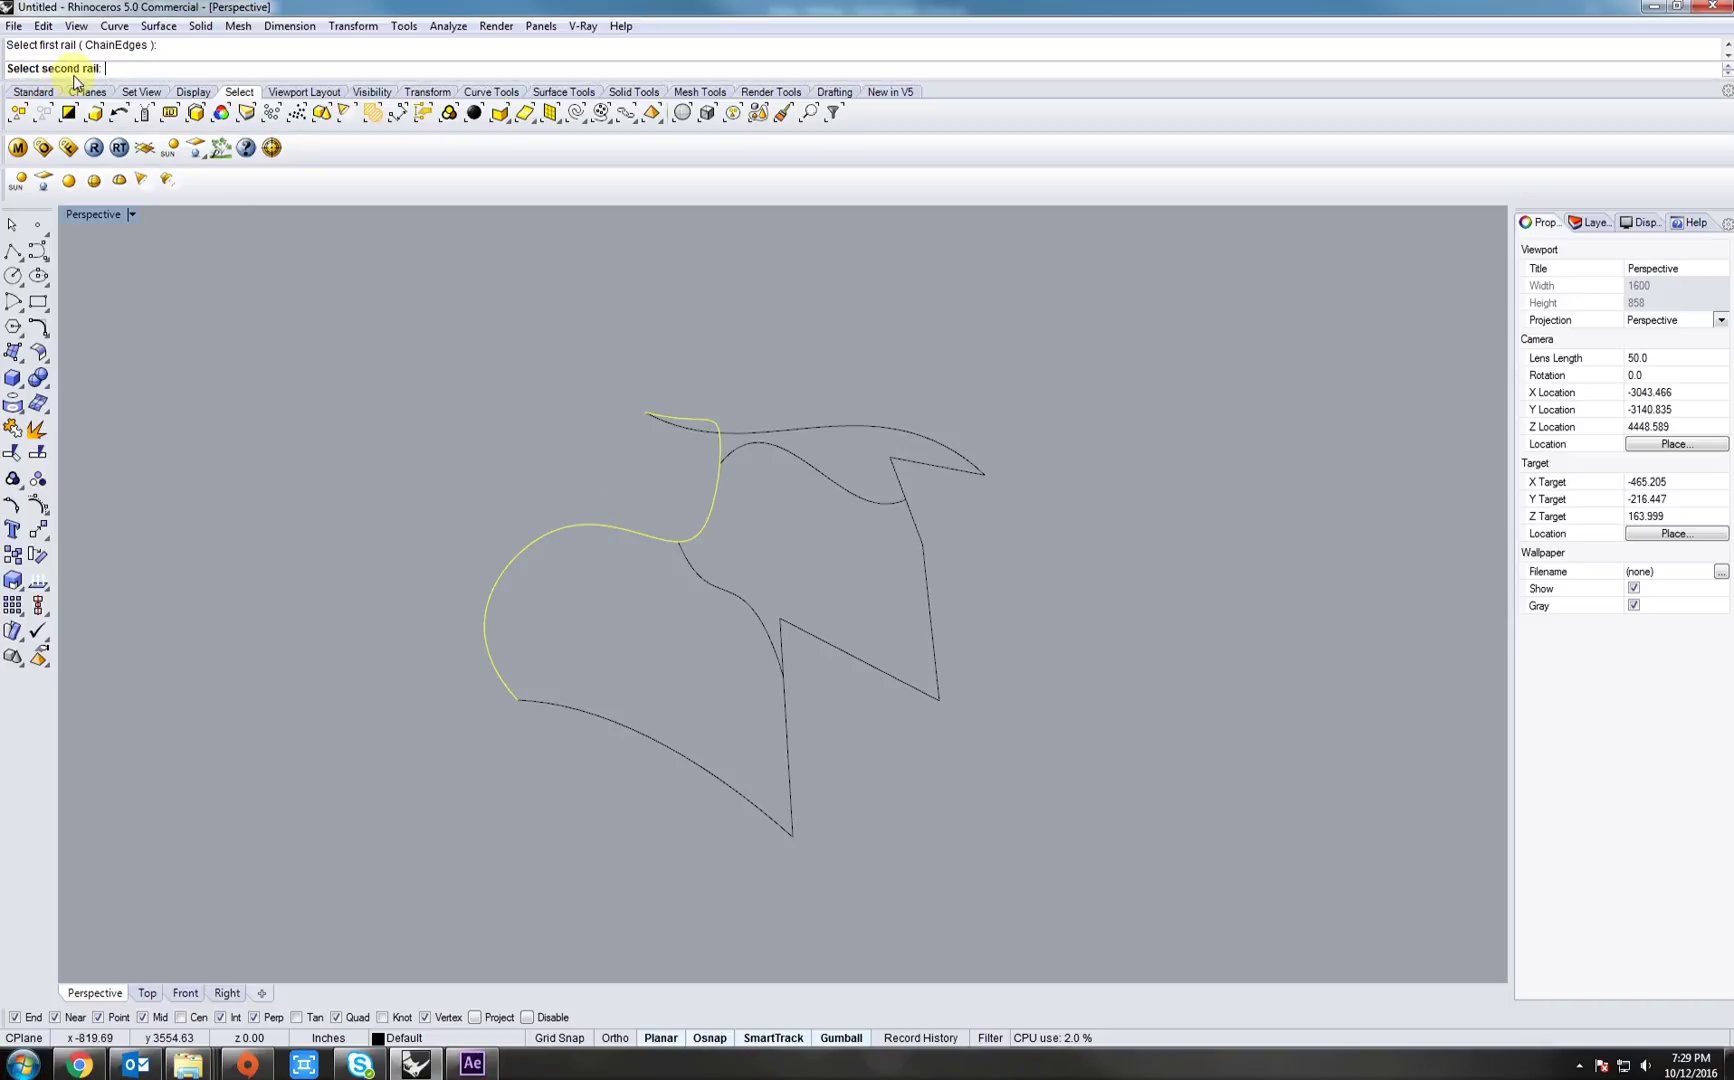
click(772, 700)
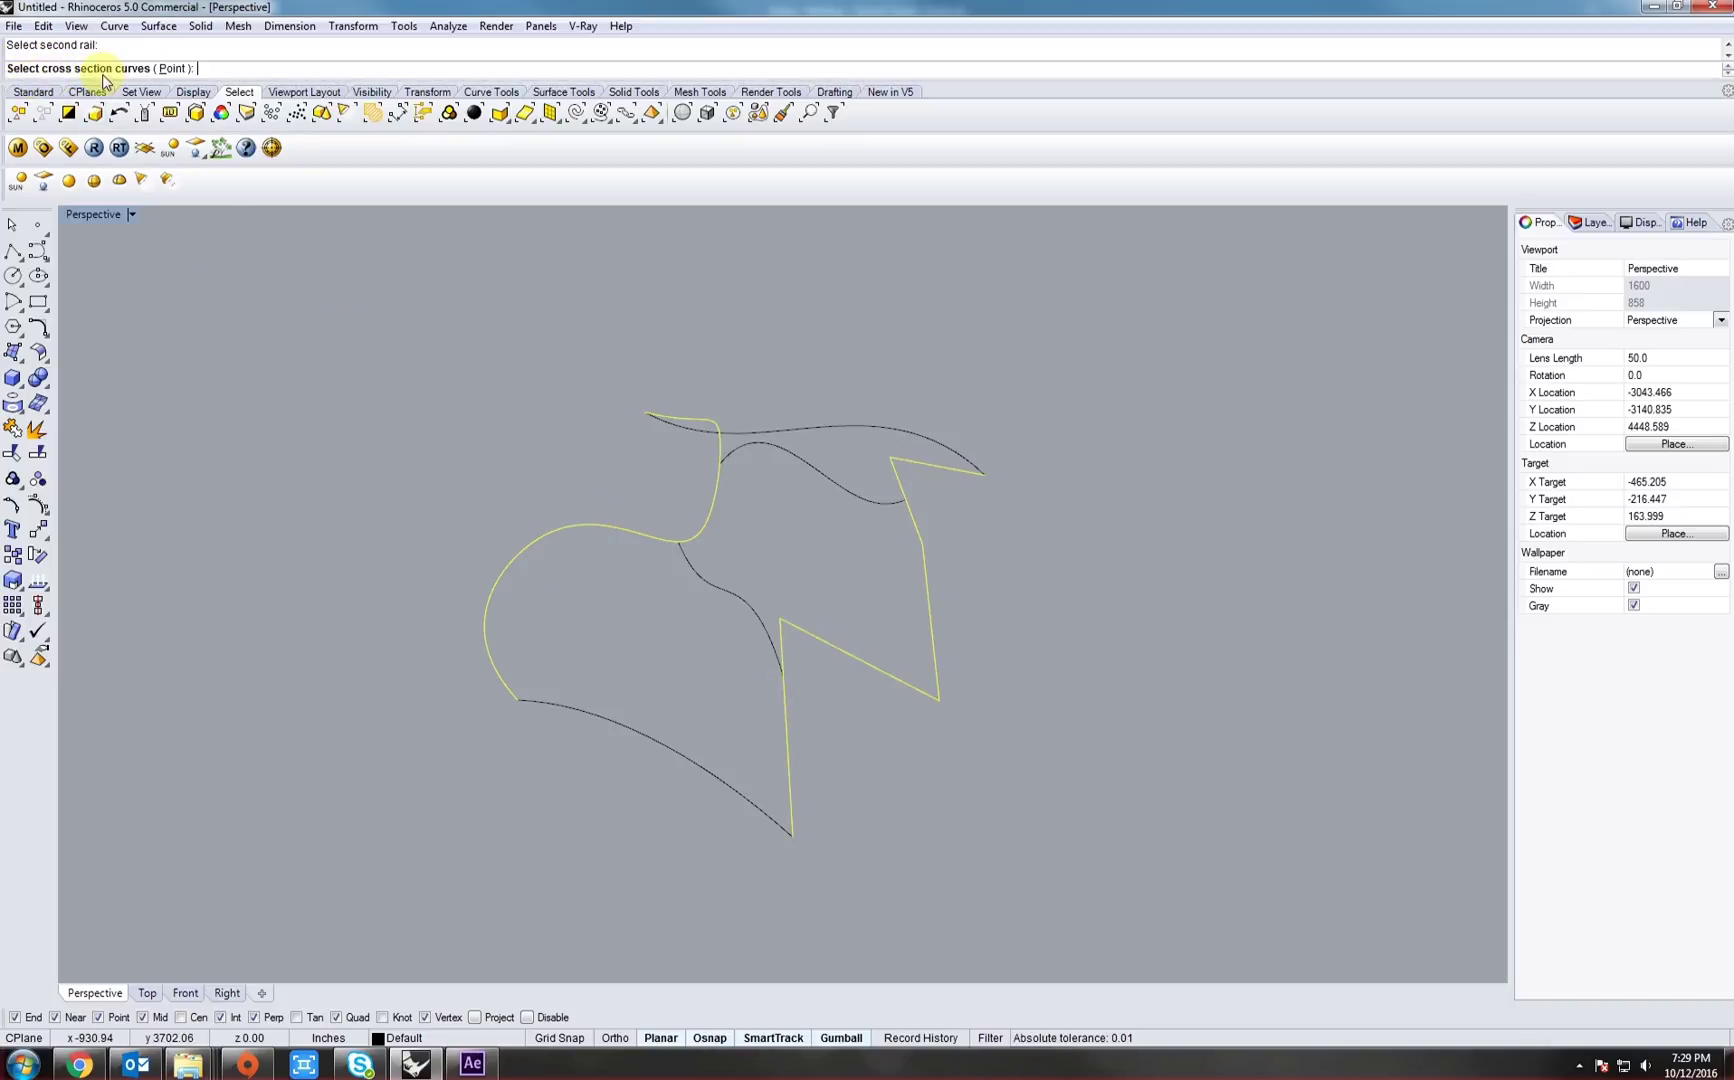
- Pick the four raised cross-section curves from bottom to top and finish the selection
right_drag(633, 548, 702, 607)
click(733, 767)
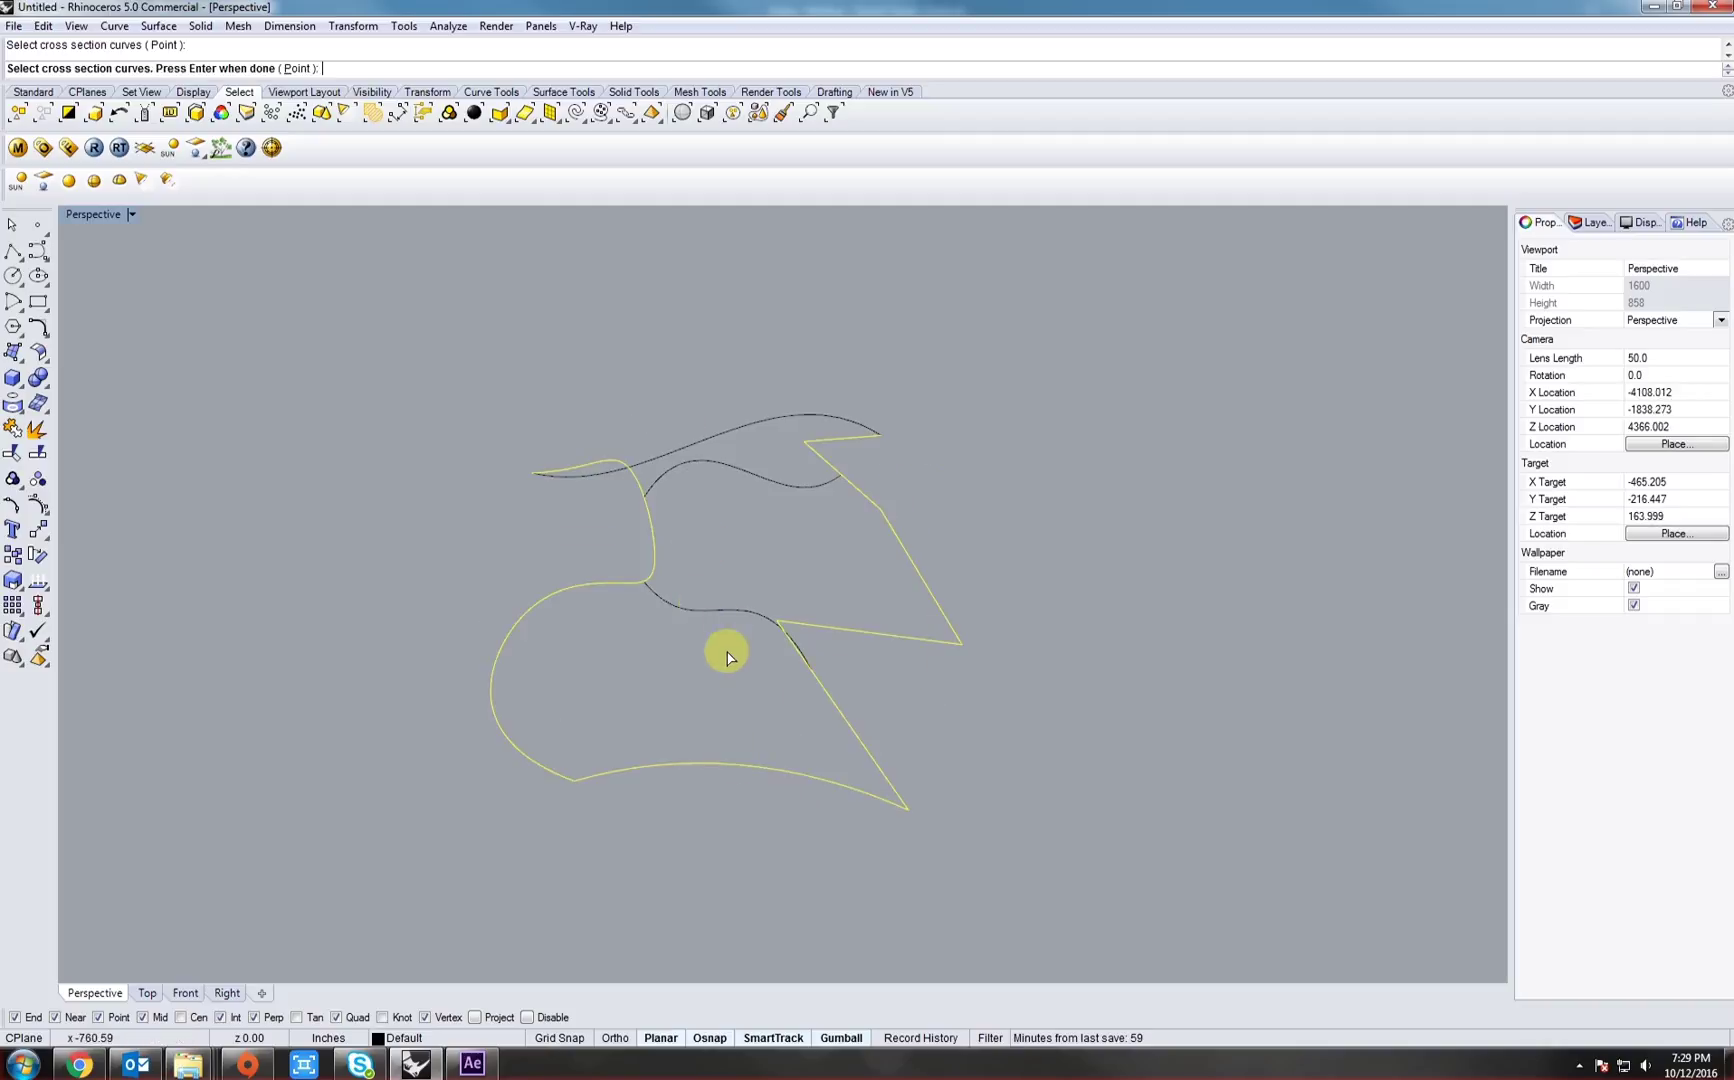
click(736, 612)
click(725, 465)
click(725, 443)
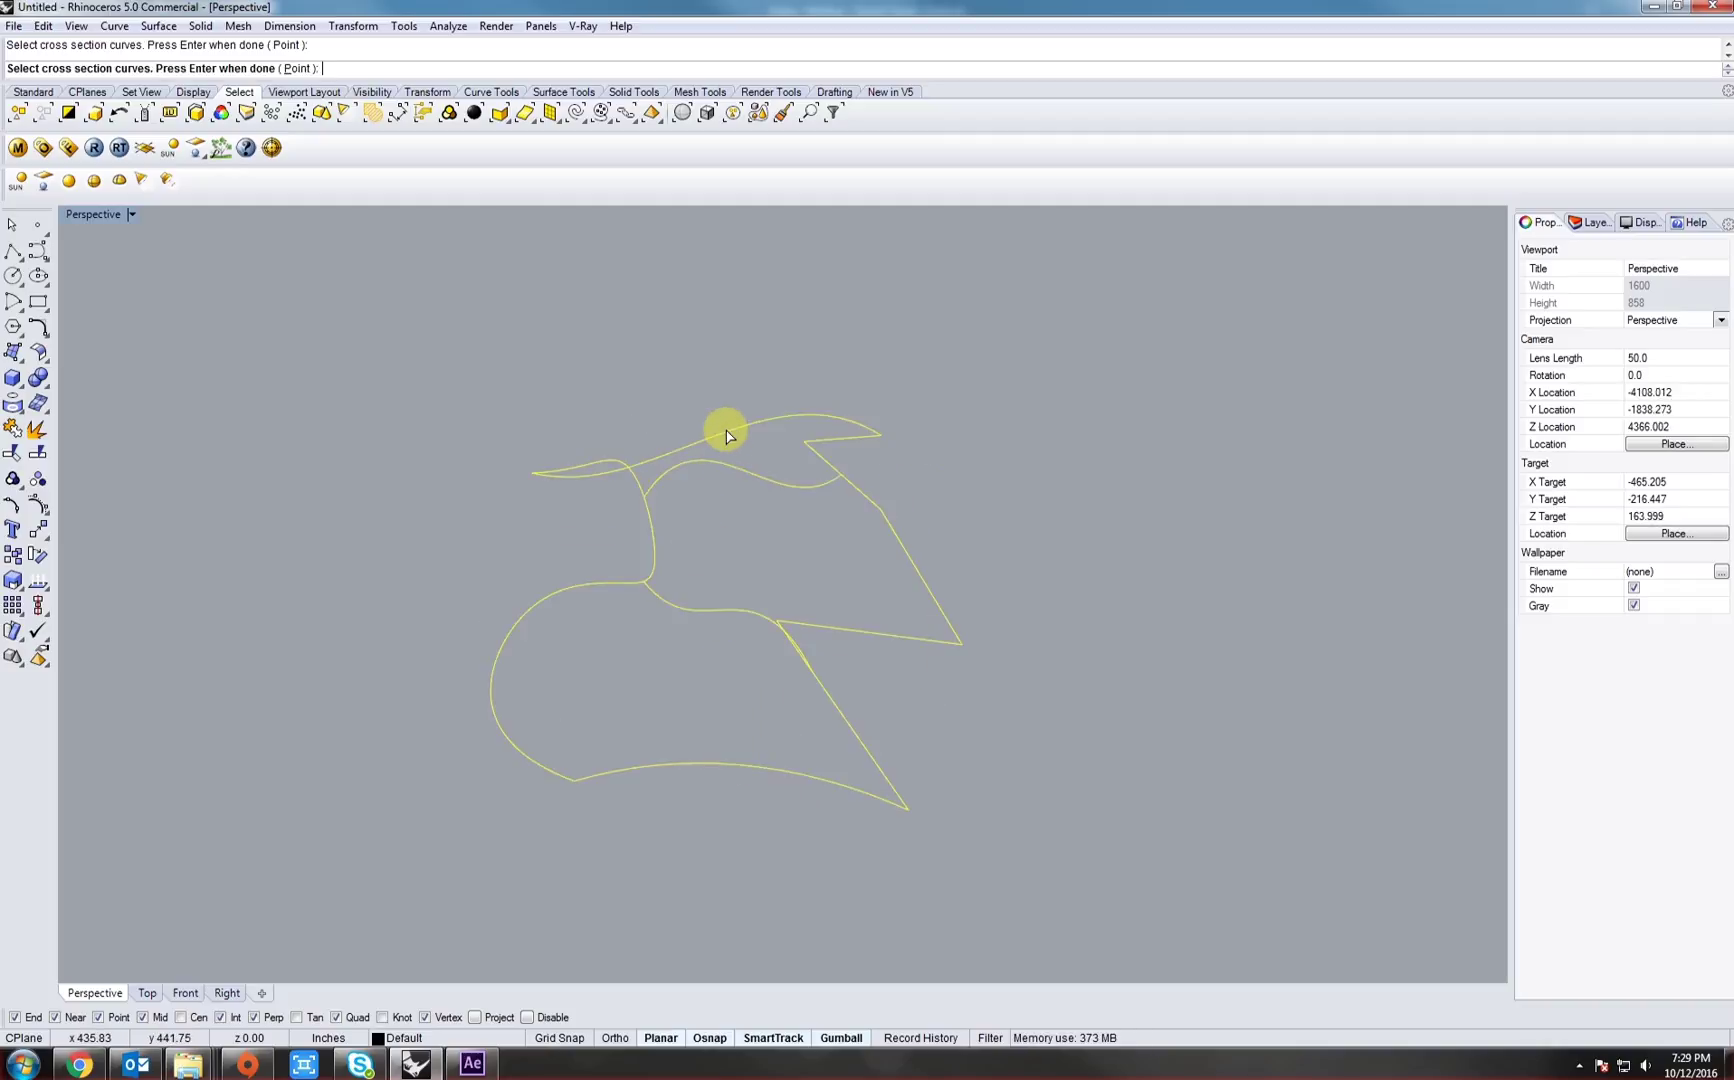
right_drag(731, 577, 623, 476)
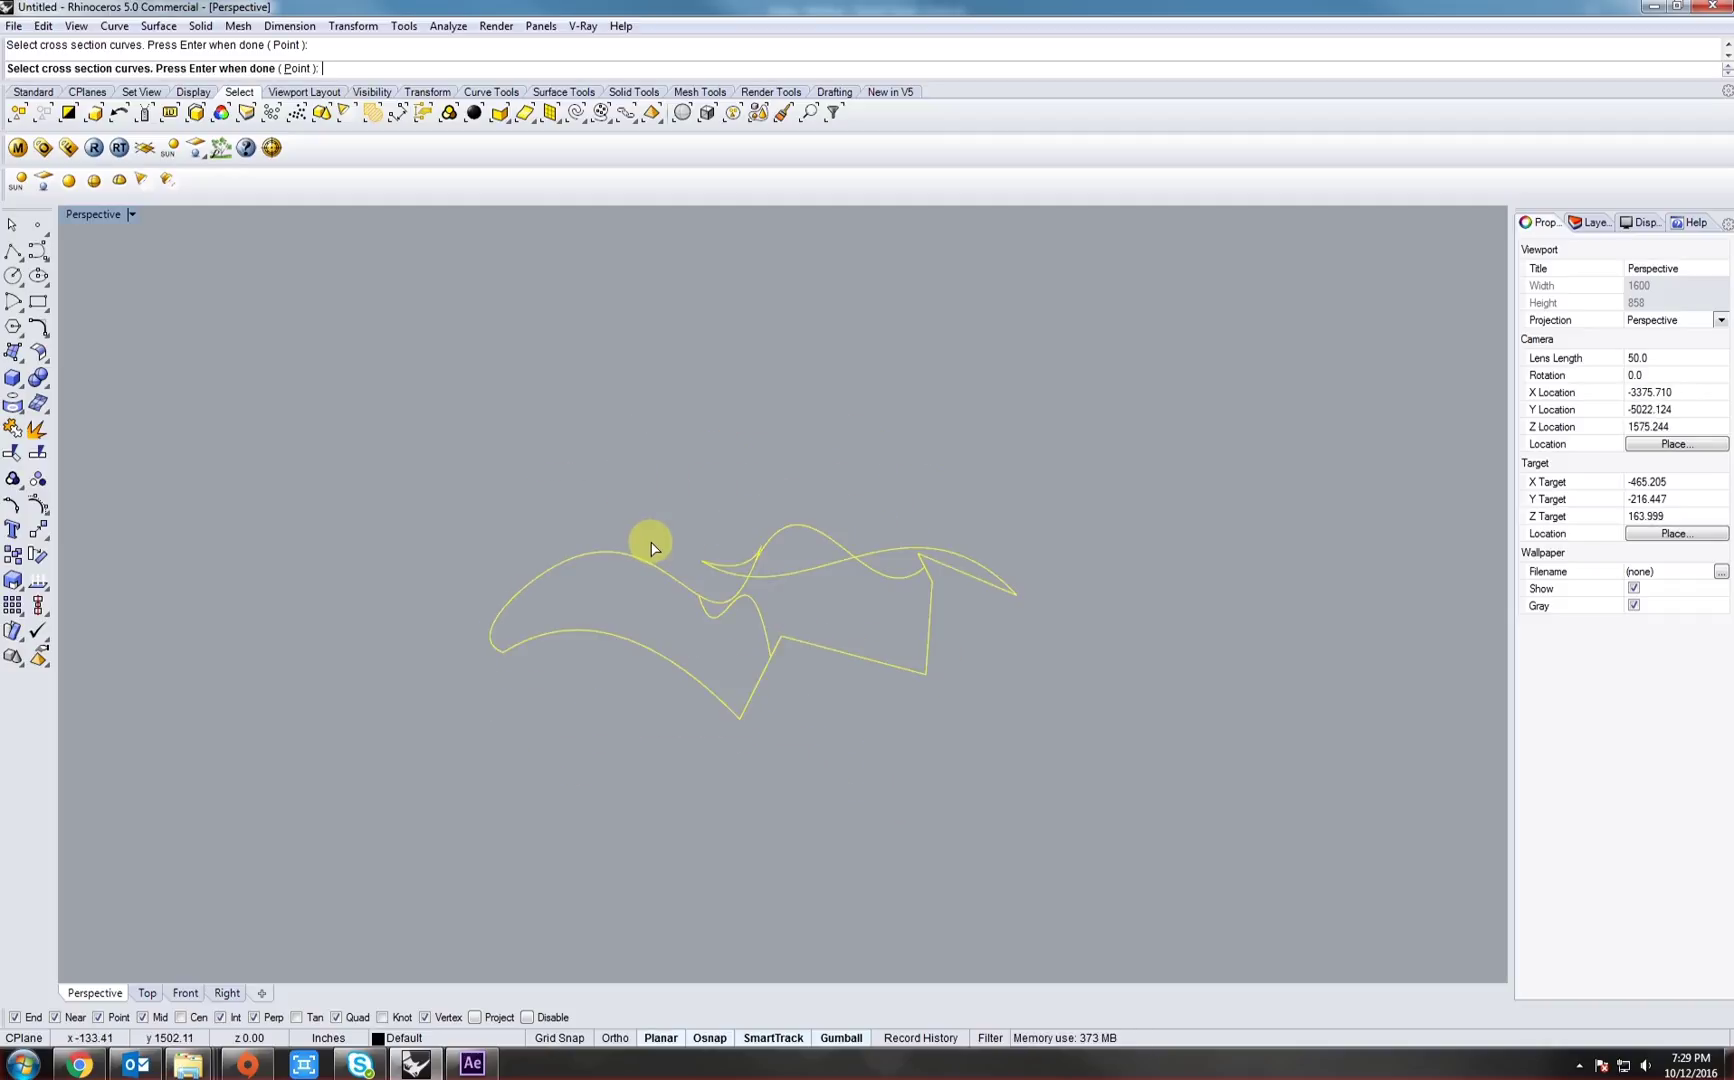
key(Return)
right_drag(650, 548, 529, 763)
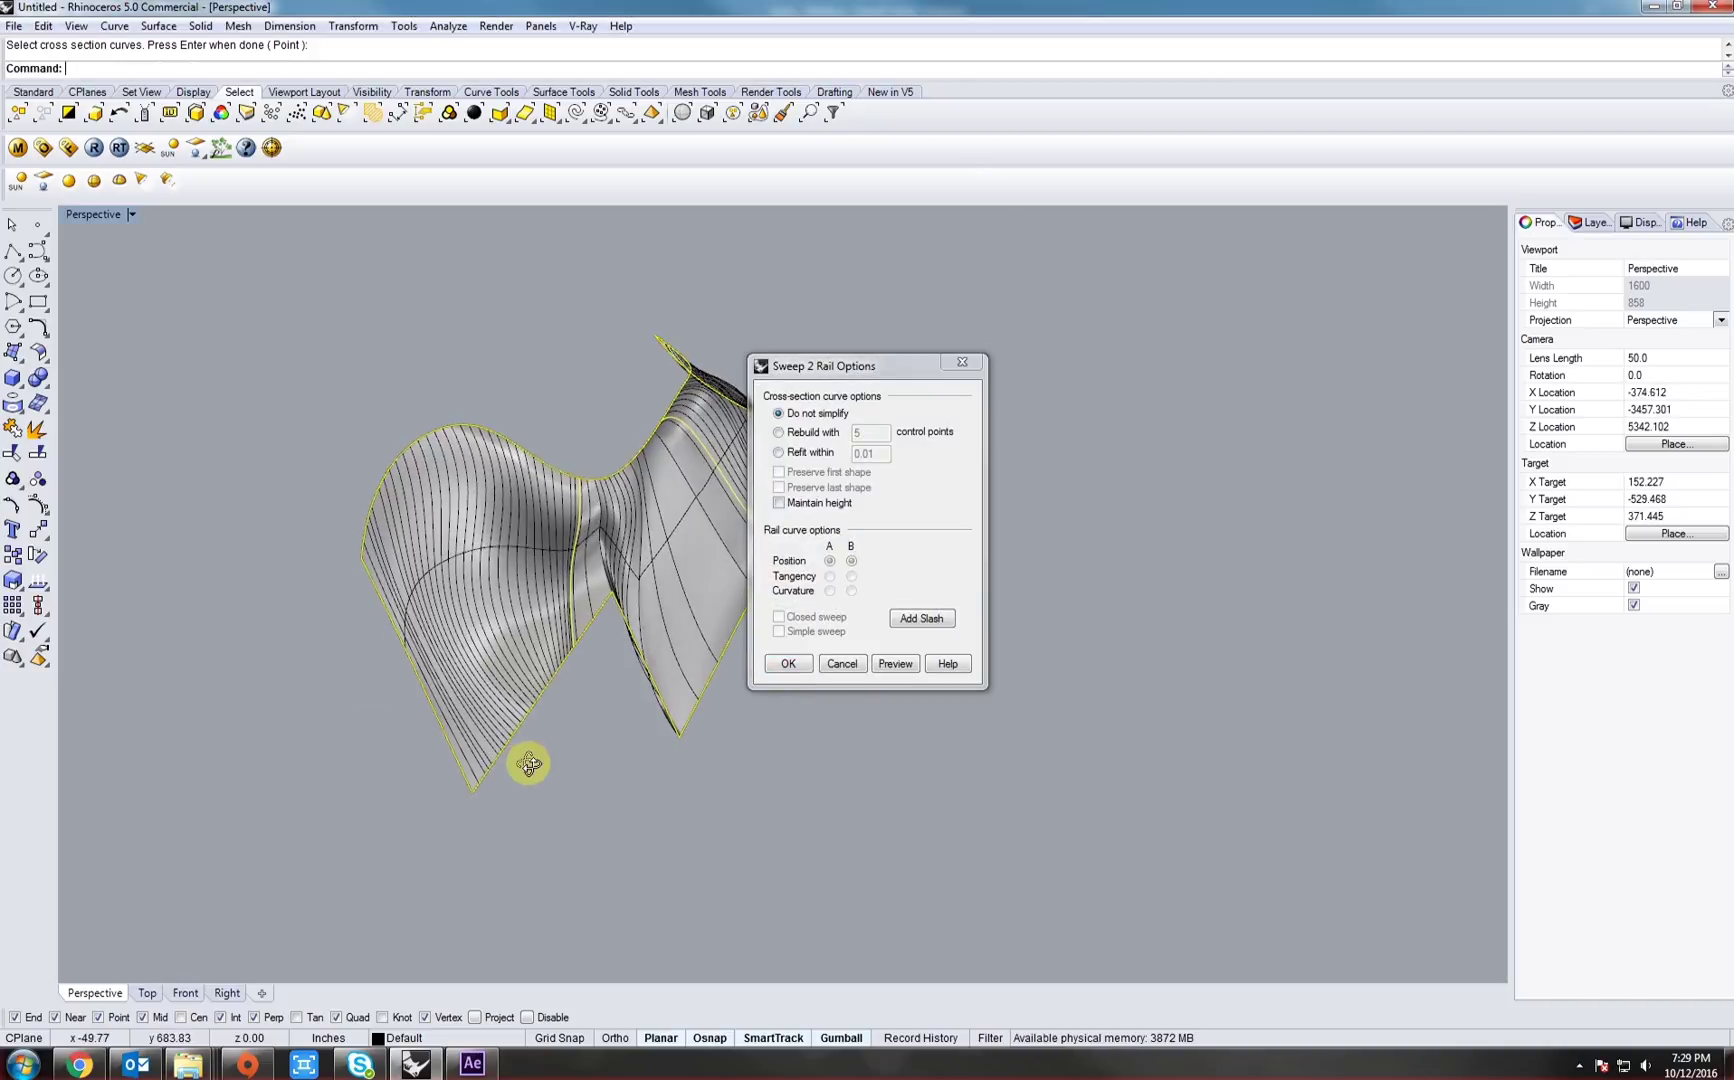
- Accept the Sweep 2 Rail Options to create the two-rail swept surface
click(790, 663)
right_drag(666, 735, 700, 797)
scroll(890, 716, up, 10)
scroll(860, 700, down, 6)
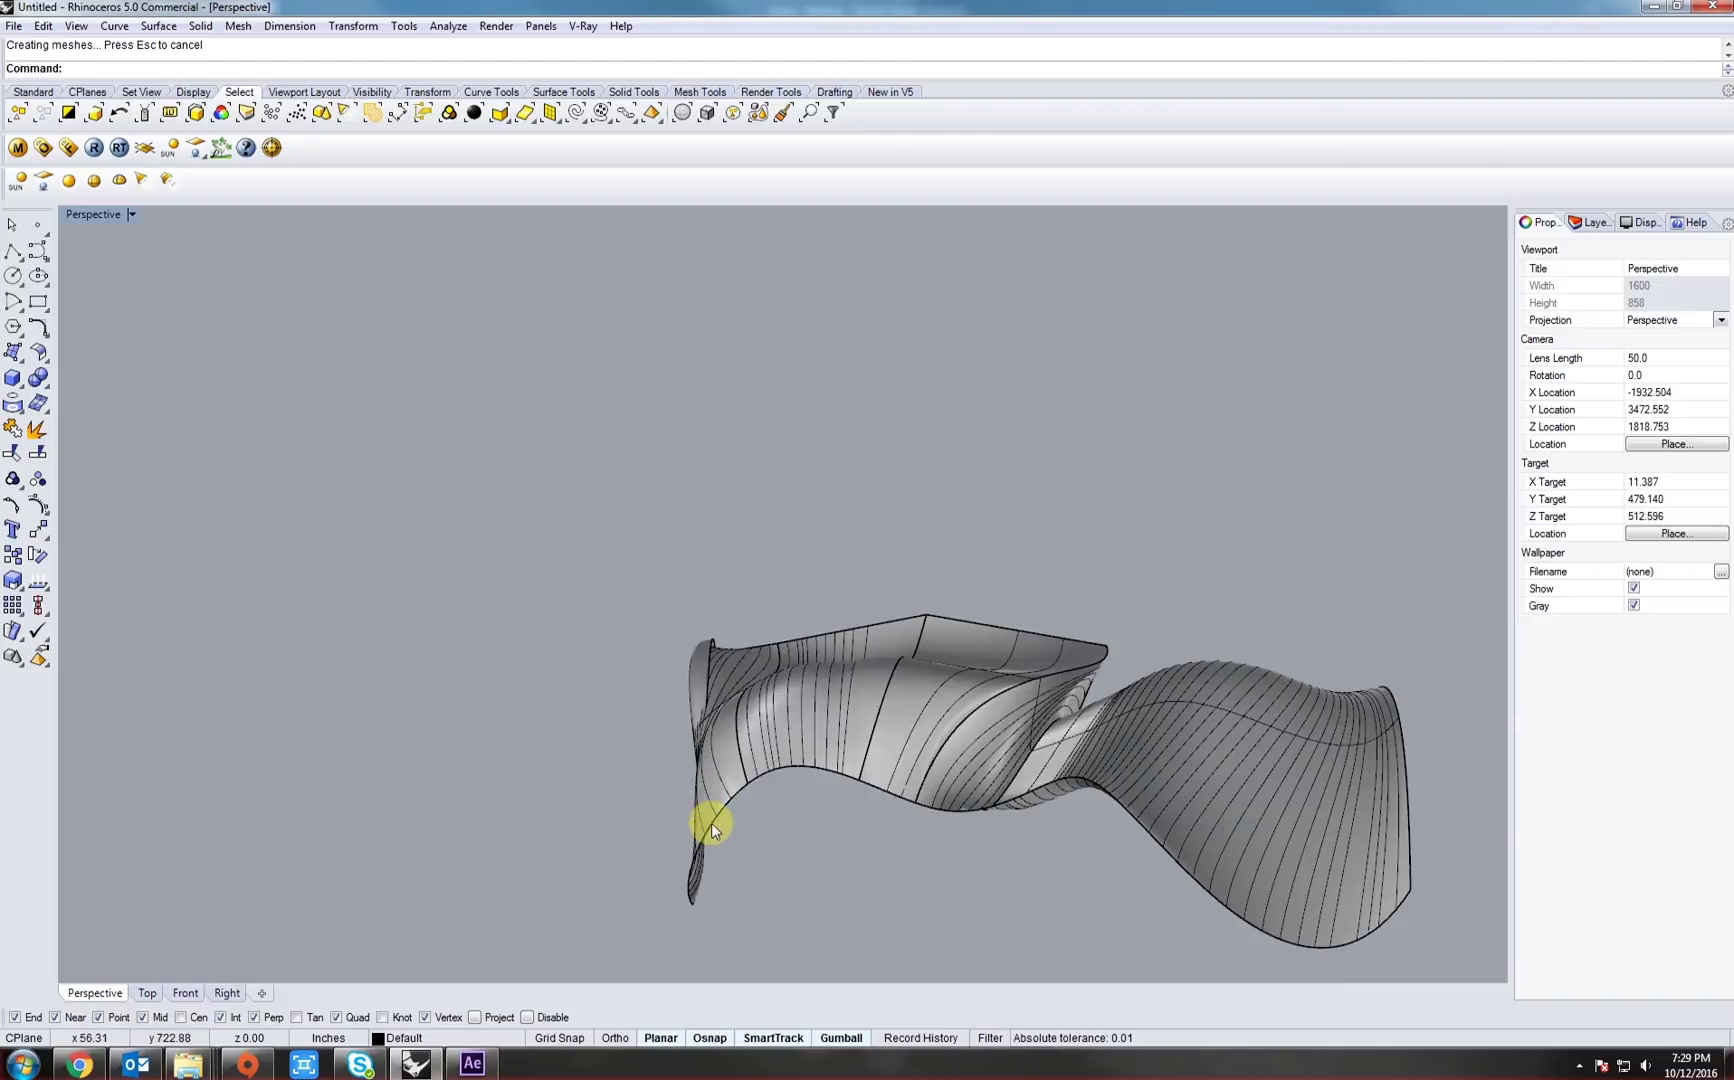
- Orbit around the swept polysurface from several angles, then select it
right_drag(1130, 818, 619, 727)
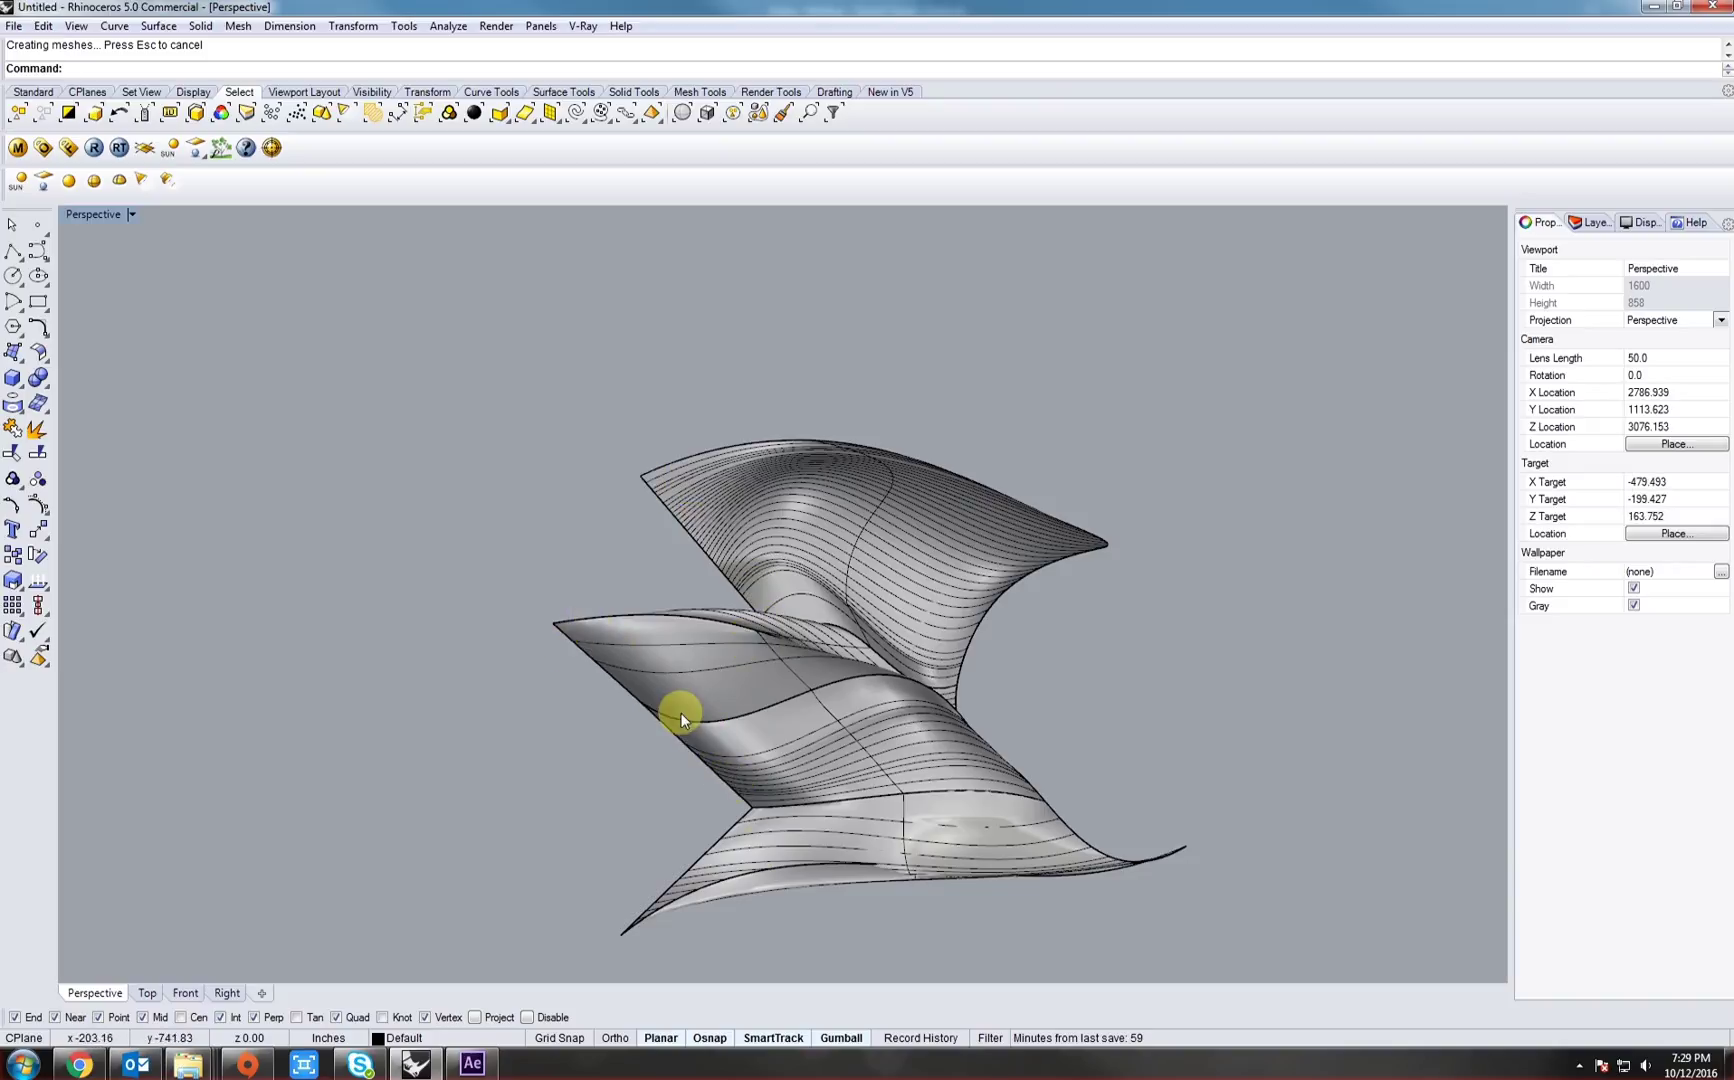
right_drag(680, 713, 597, 793)
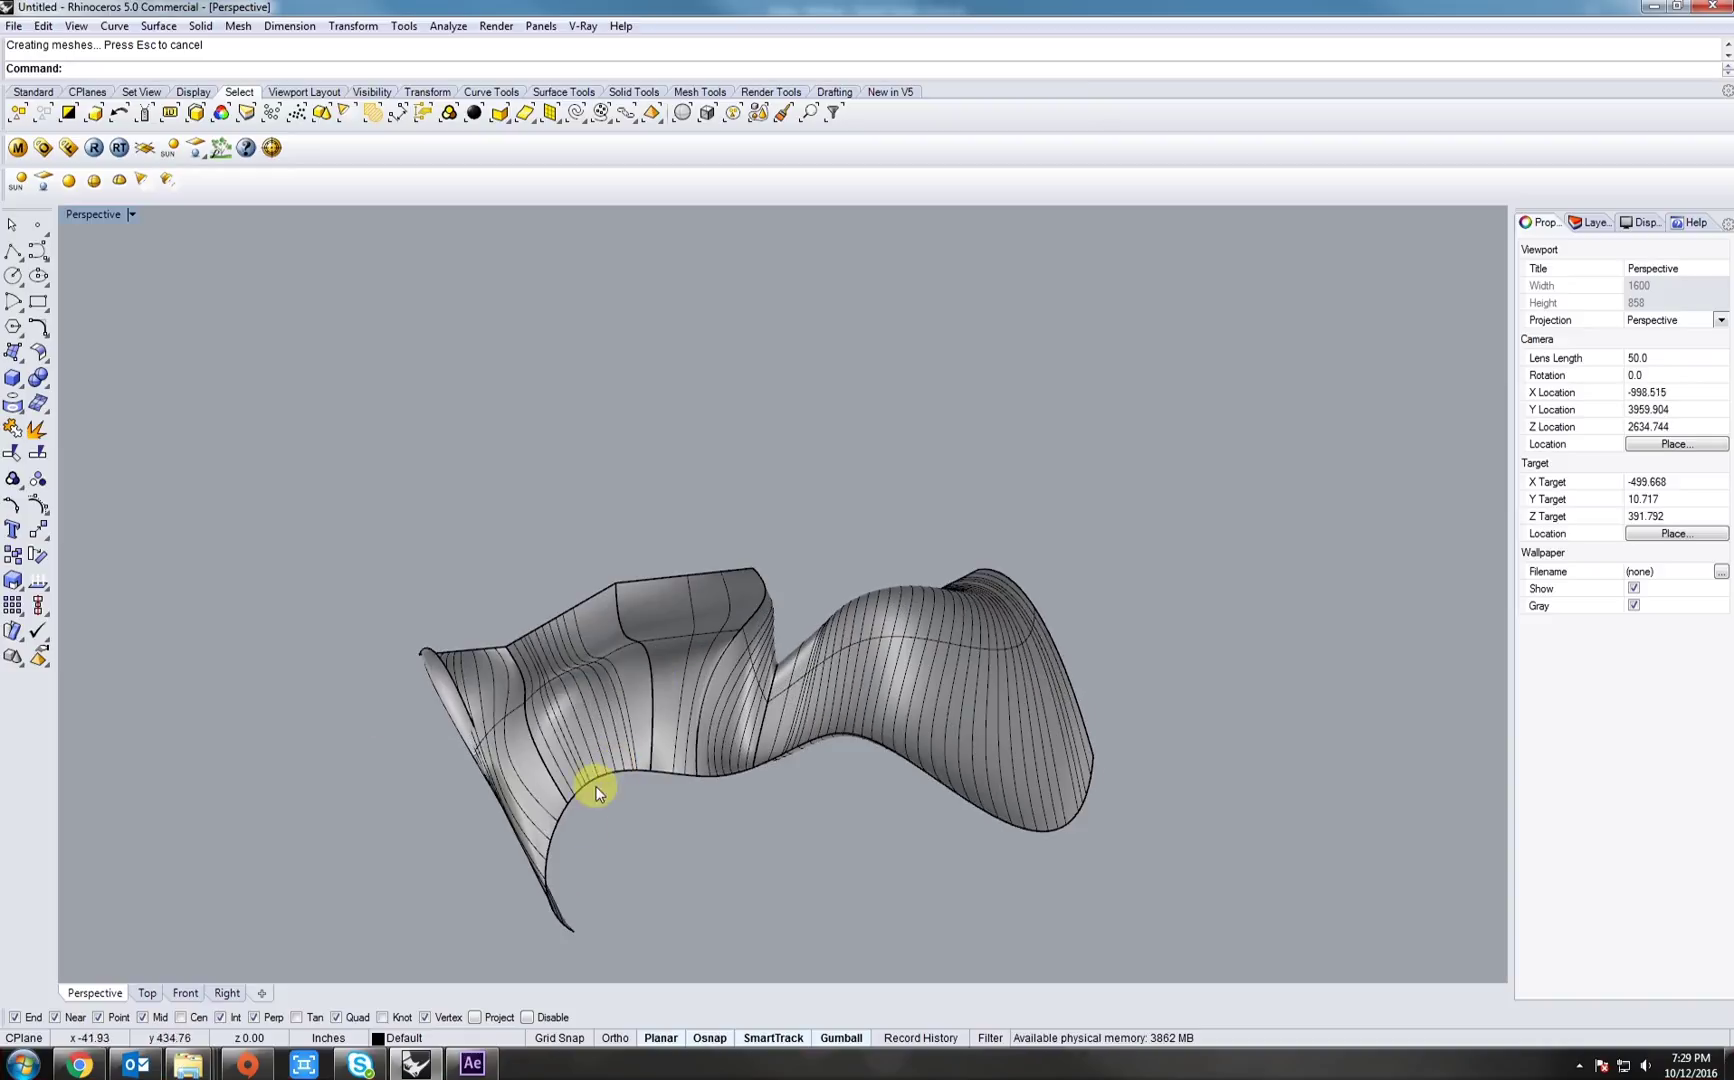
right_drag(943, 772, 723, 565)
click(679, 690)
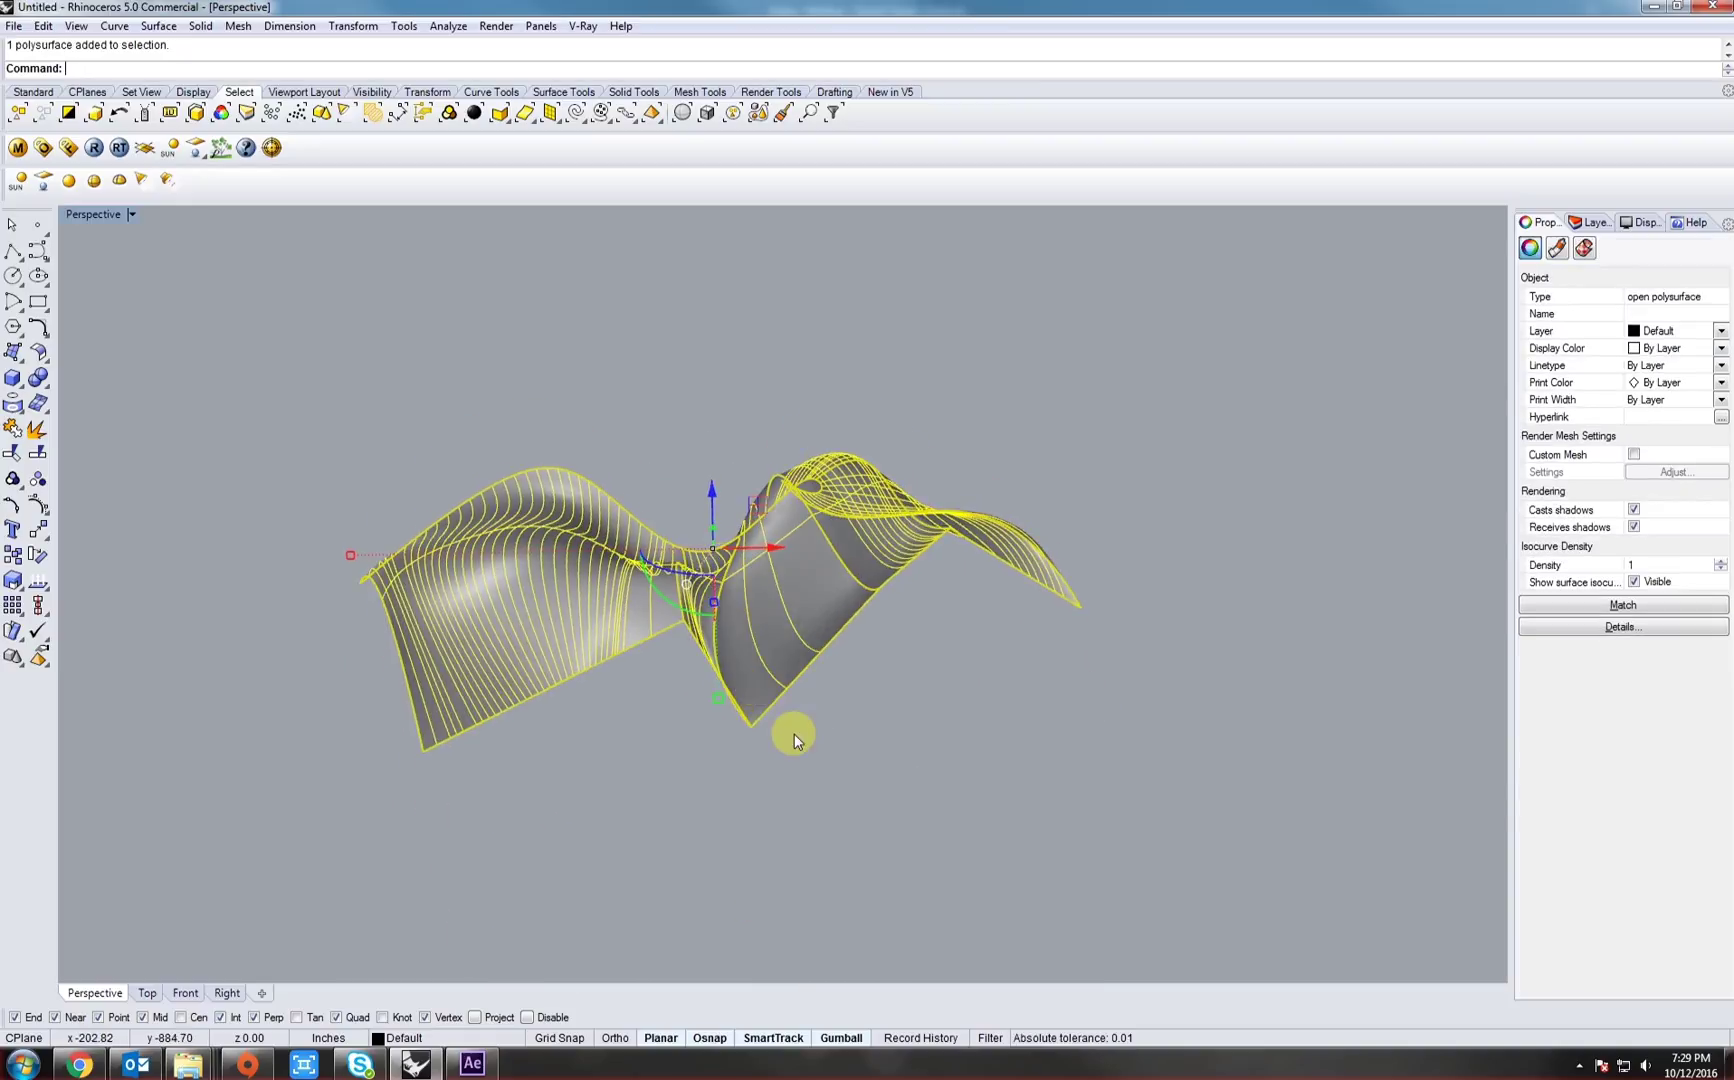